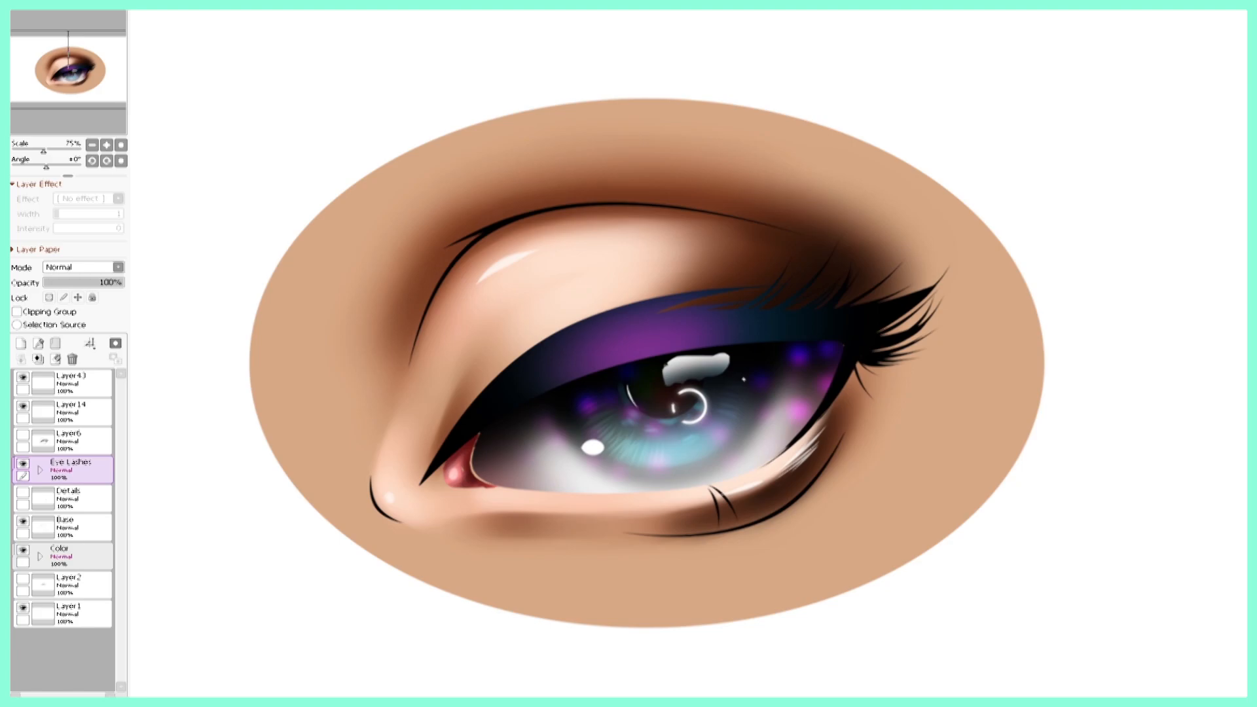
- Examine what the Eye Lashes folder and its Top Eyel layer contribute by switching their visibility off and on
left_click(23, 464)
left_click(24, 465)
left_click(24, 465)
left_click(23, 464)
left_click(40, 470)
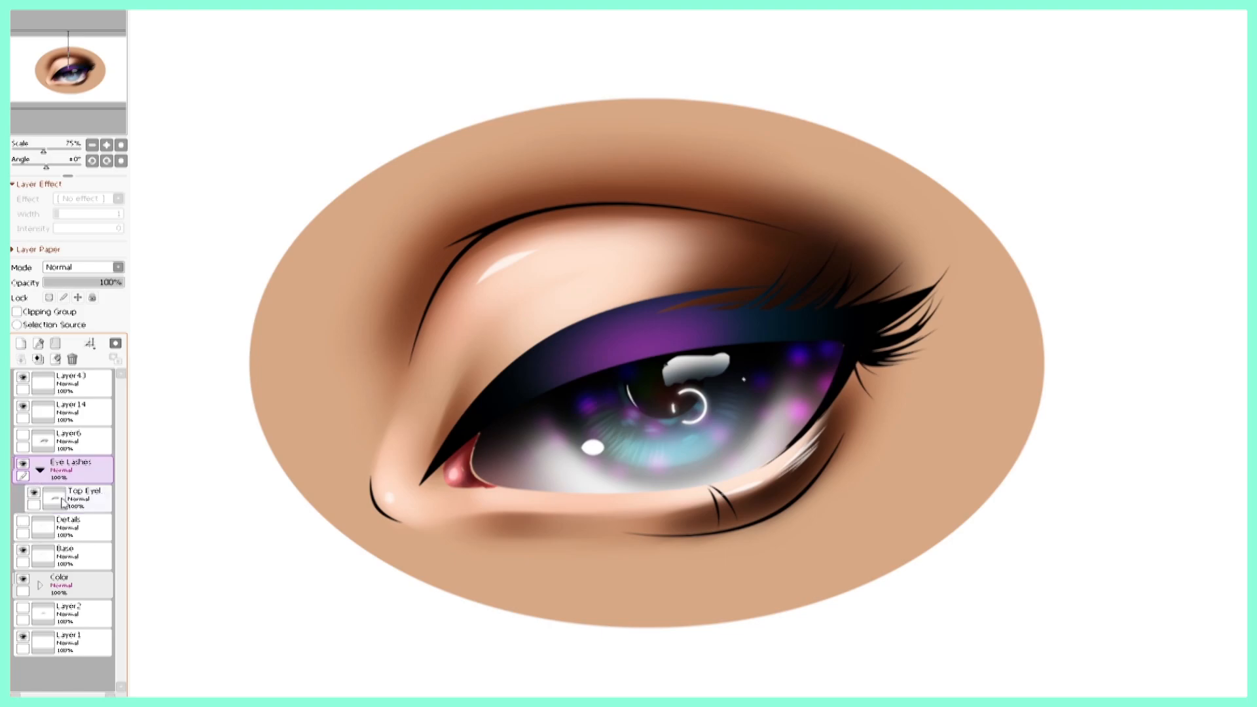
left_click(63, 501)
left_click(34, 495)
left_click(34, 494)
left_click(34, 494)
left_click(34, 494)
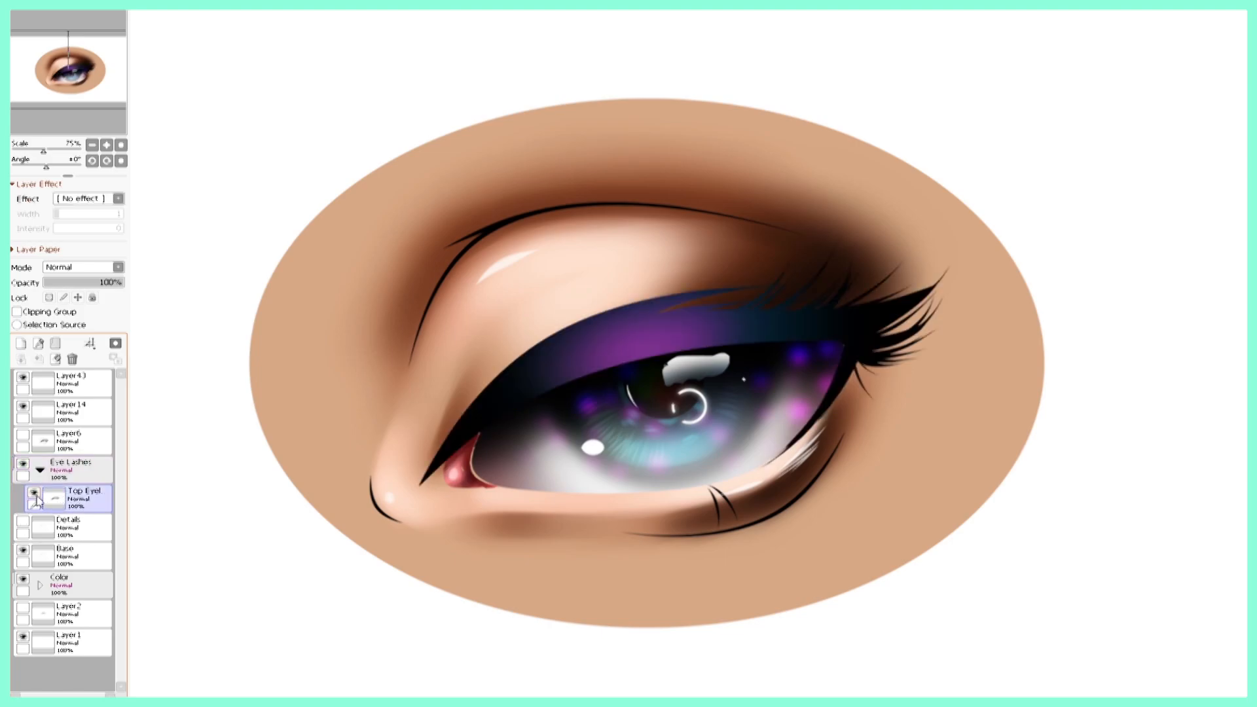
left_click(57, 479)
left_click(42, 472)
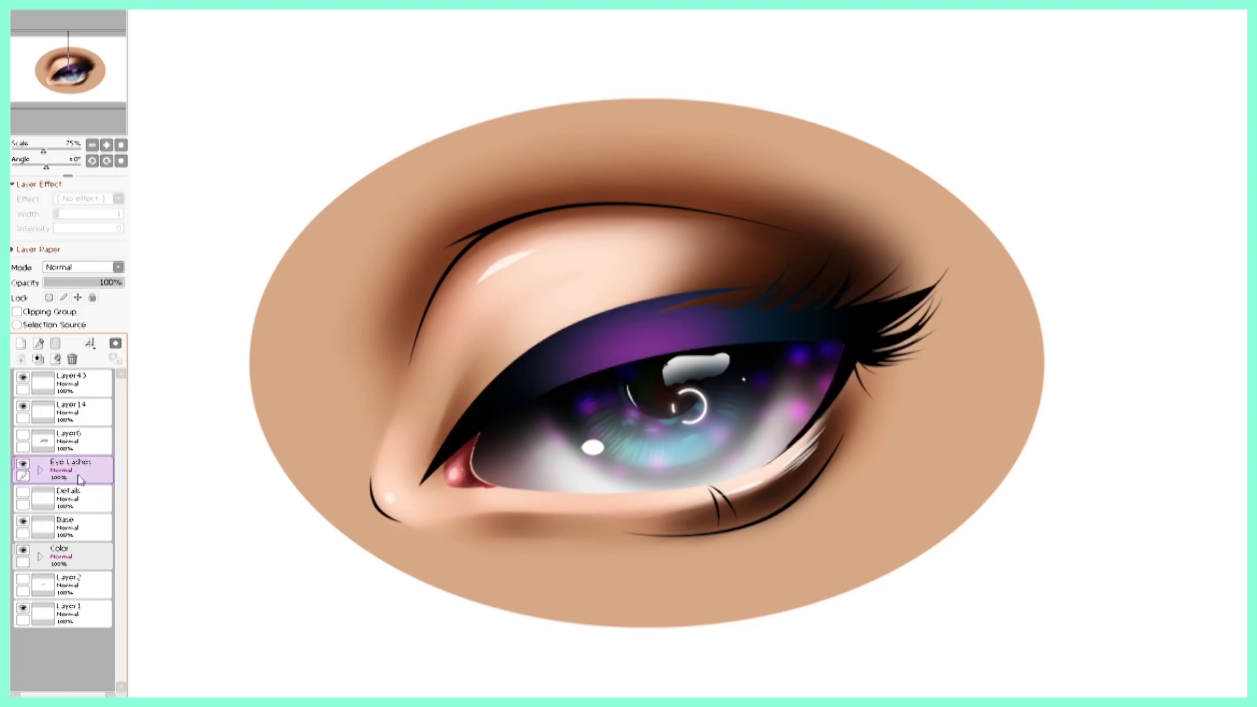
left_click(39, 470)
- Add a layer named Closed above the Top Eyel layer in the Eye Lashes folder and hide the Top Eyel layer
left_click(72, 496)
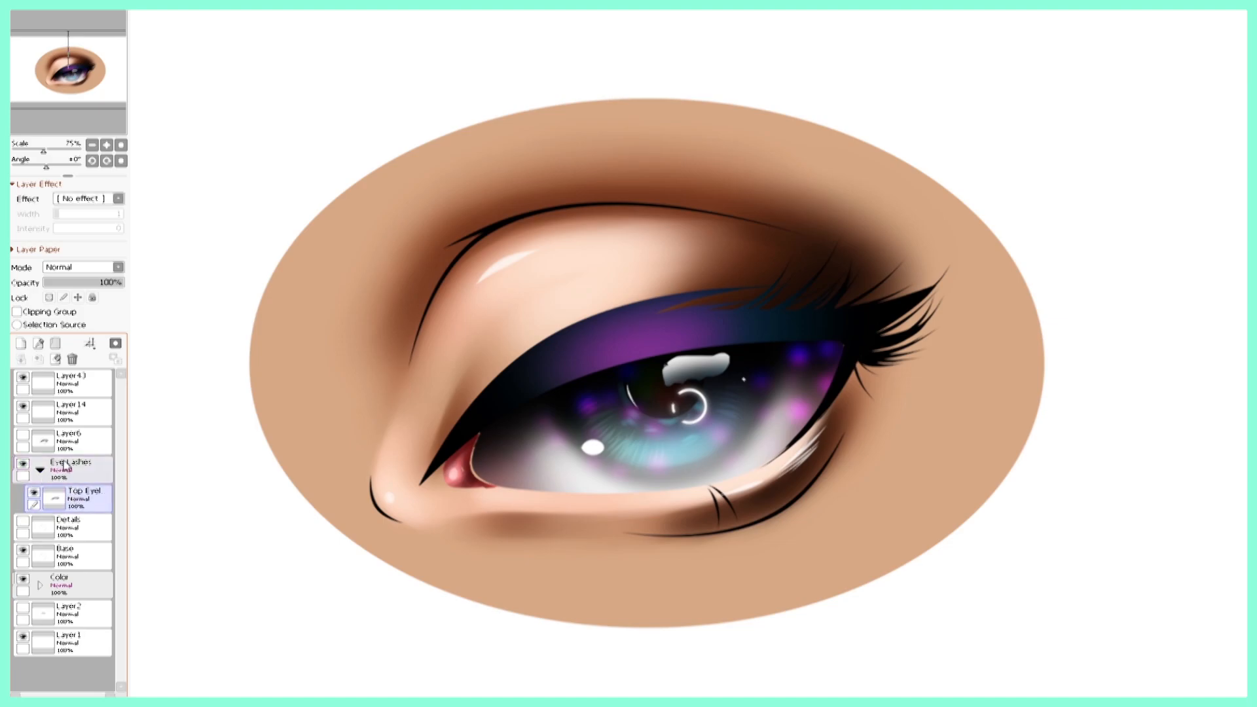
left_click(17, 347)
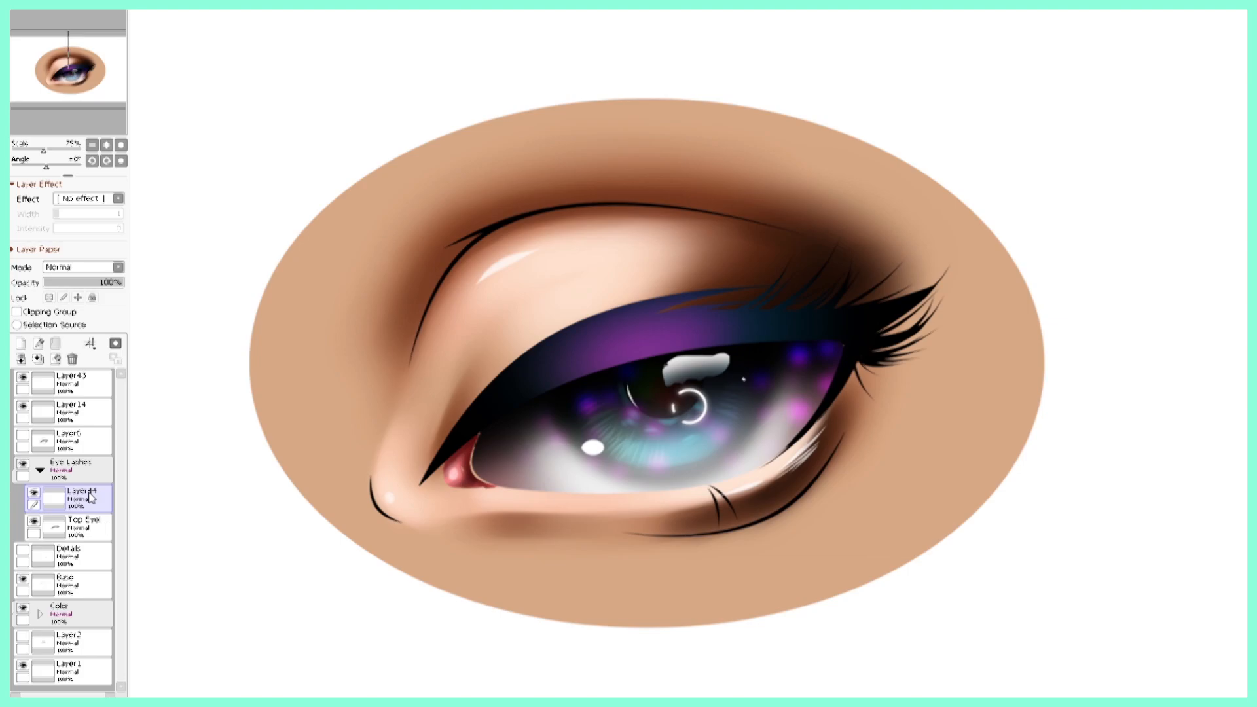
type("Closed")
key("Return")
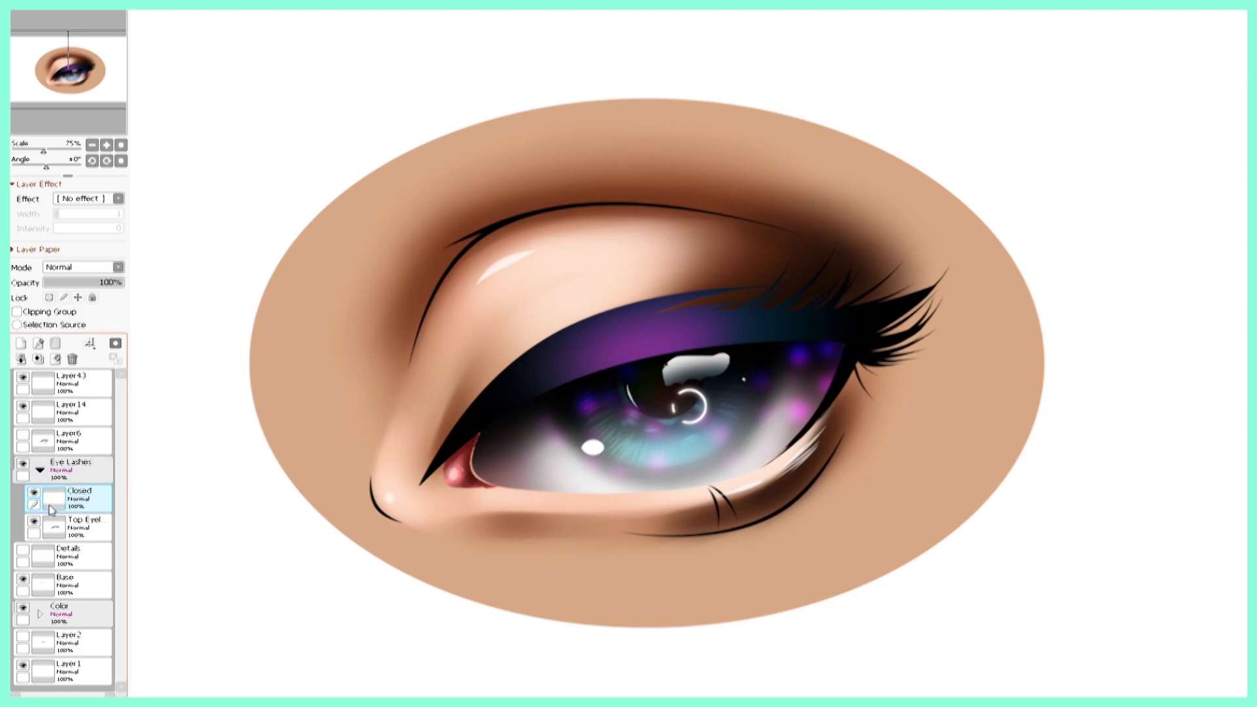
left_click(34, 521)
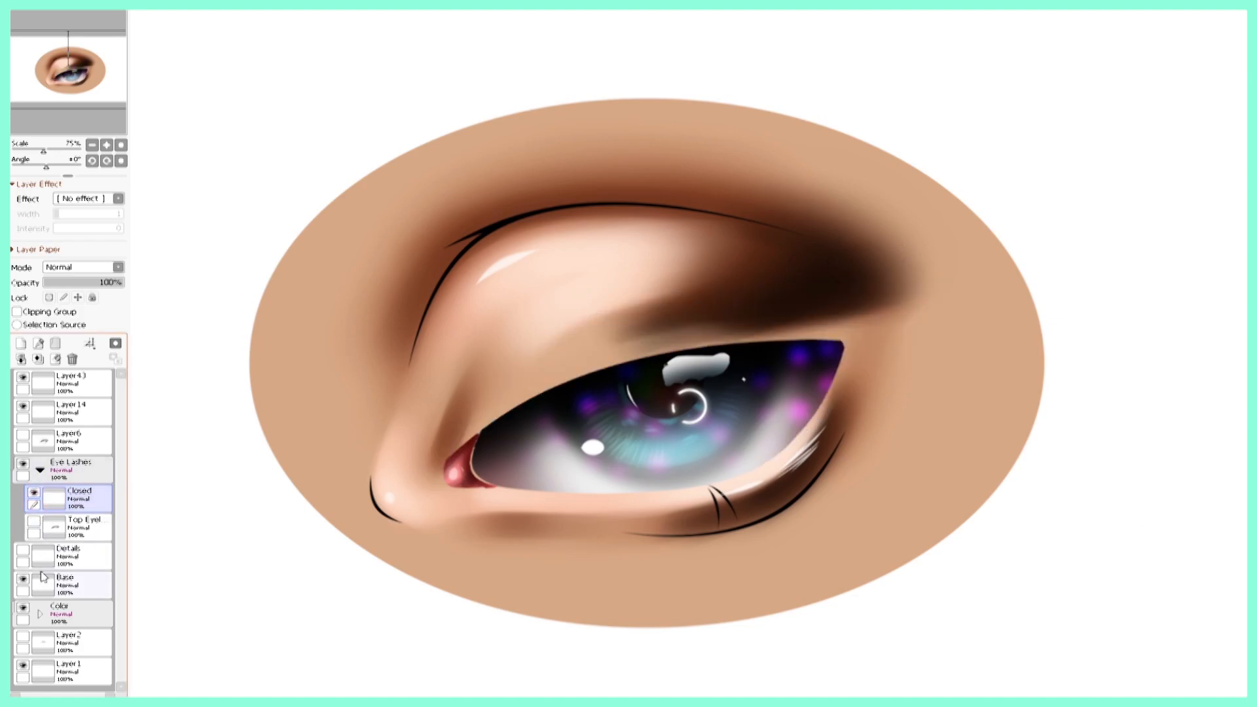
left_click(21, 610)
left_click(22, 610)
left_click(67, 613)
left_click(59, 505)
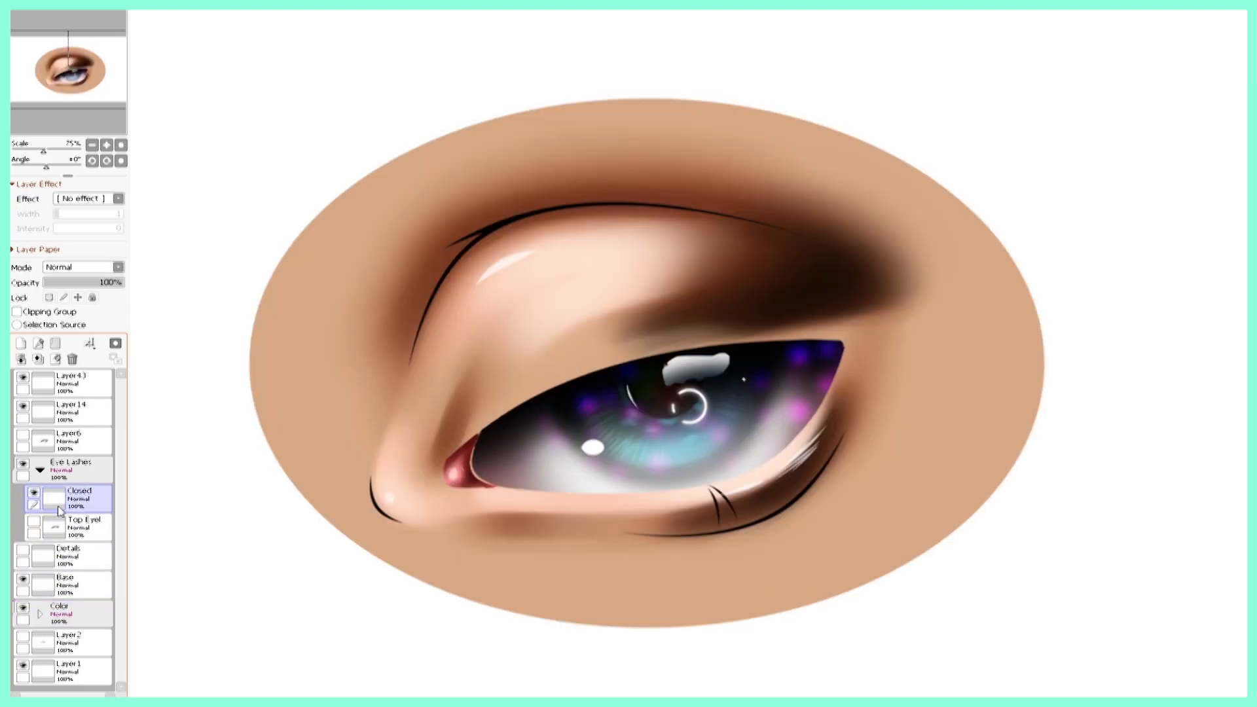
left_click(21, 343)
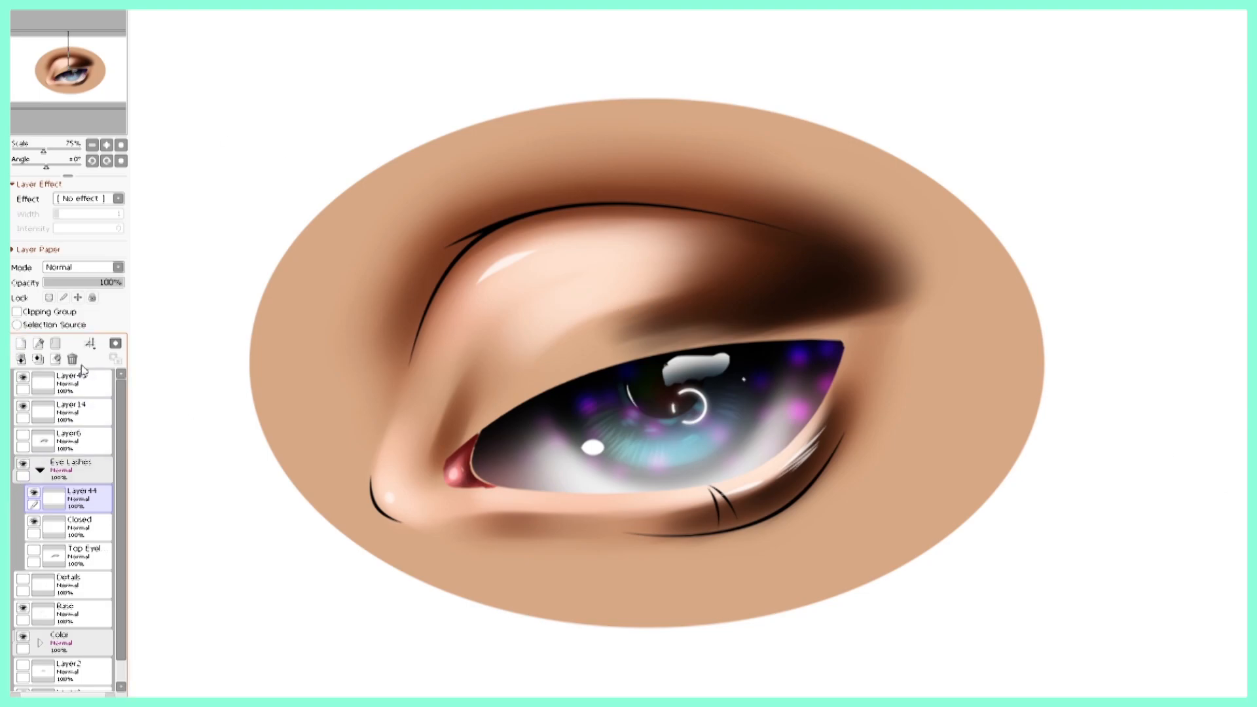
- Create a folder named Lid between the Eye Lashes folder and the Details layer, with a new layer inside it
left_click(40, 471)
left_click(76, 499)
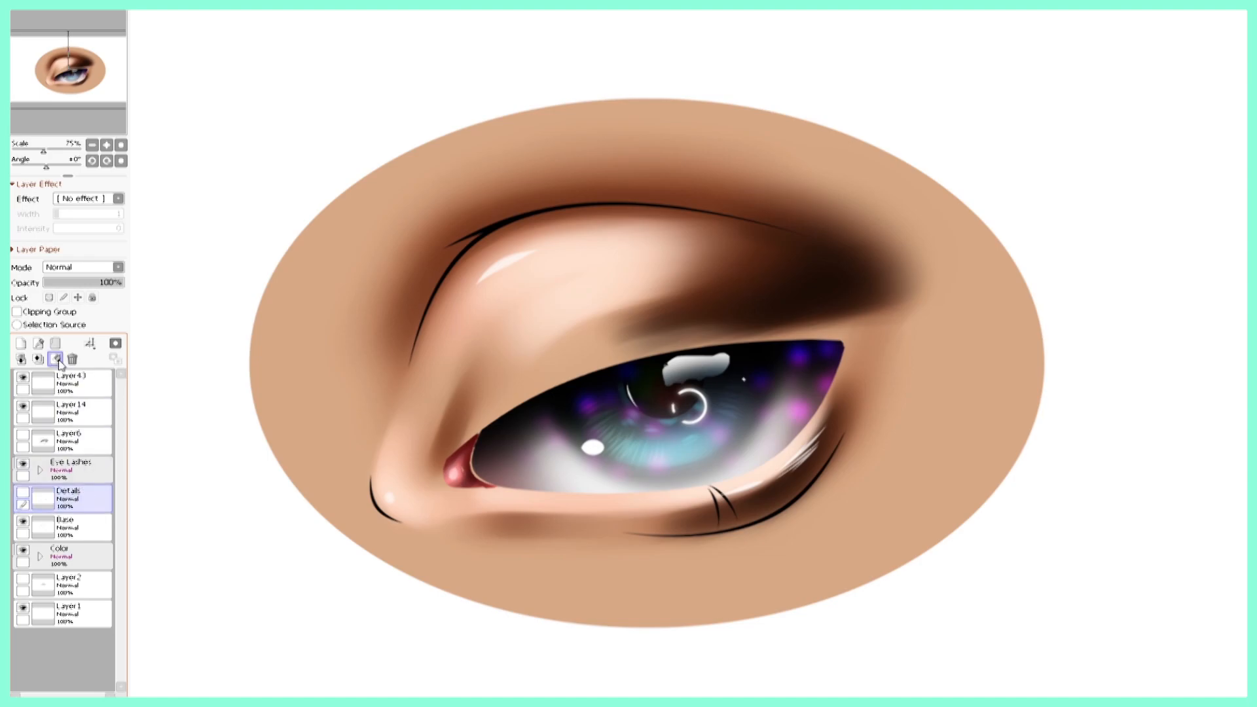
left_click(56, 344)
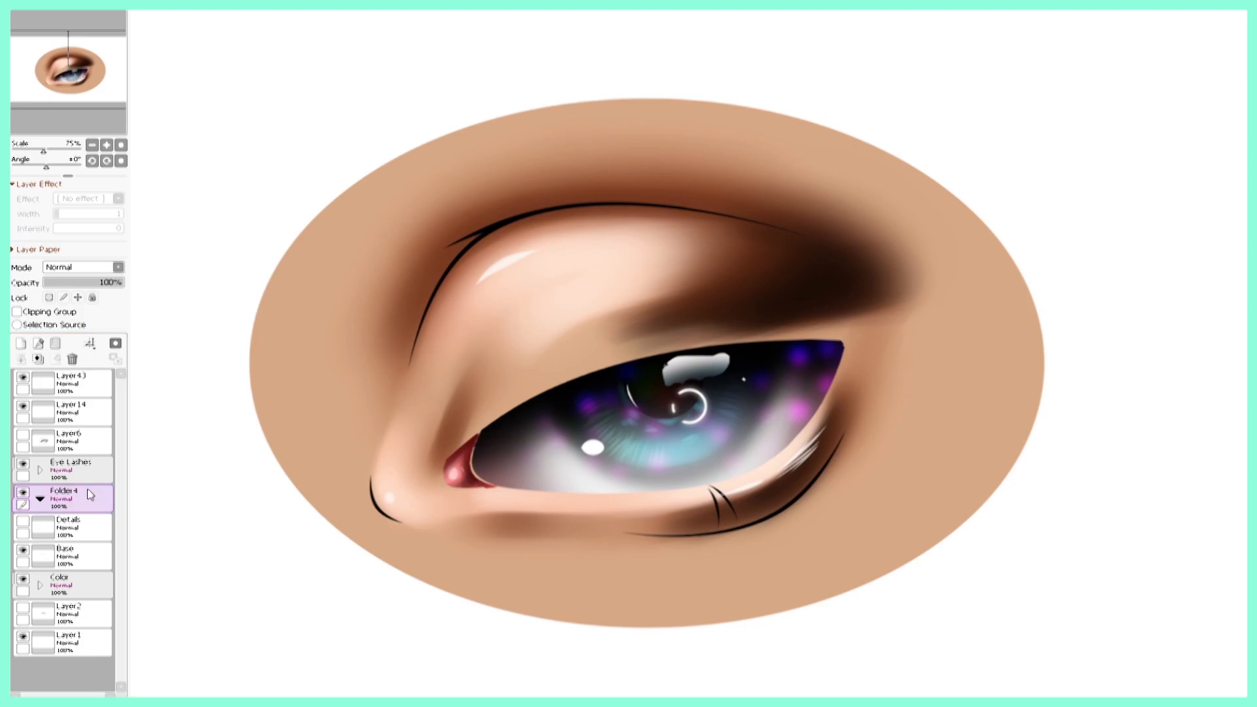
type("Lid")
key("Return")
left_click(20, 343)
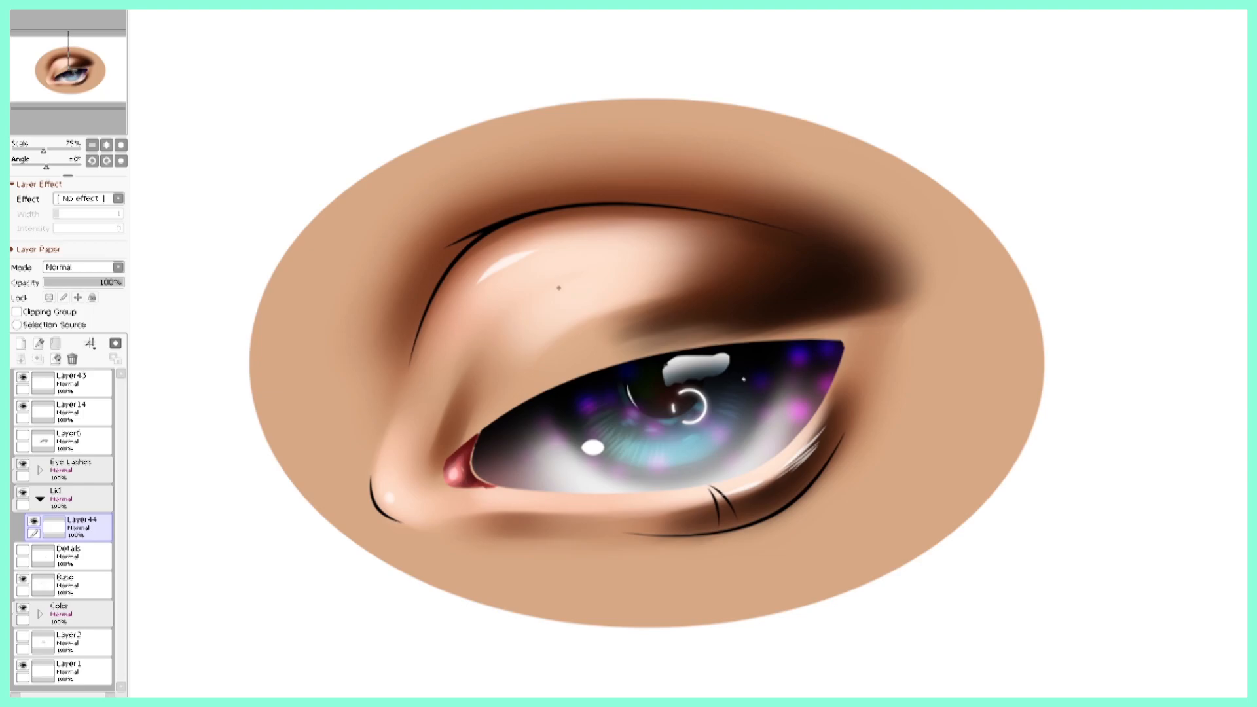
- Paint a broad area of light pink skin tone over the upper part of the eye with an enlarged brush
key("bracketright")
key("bracketright")
key("bracketright")
key("bracketright")
key("bracketright")
key("bracketright")
key("bracketleft")
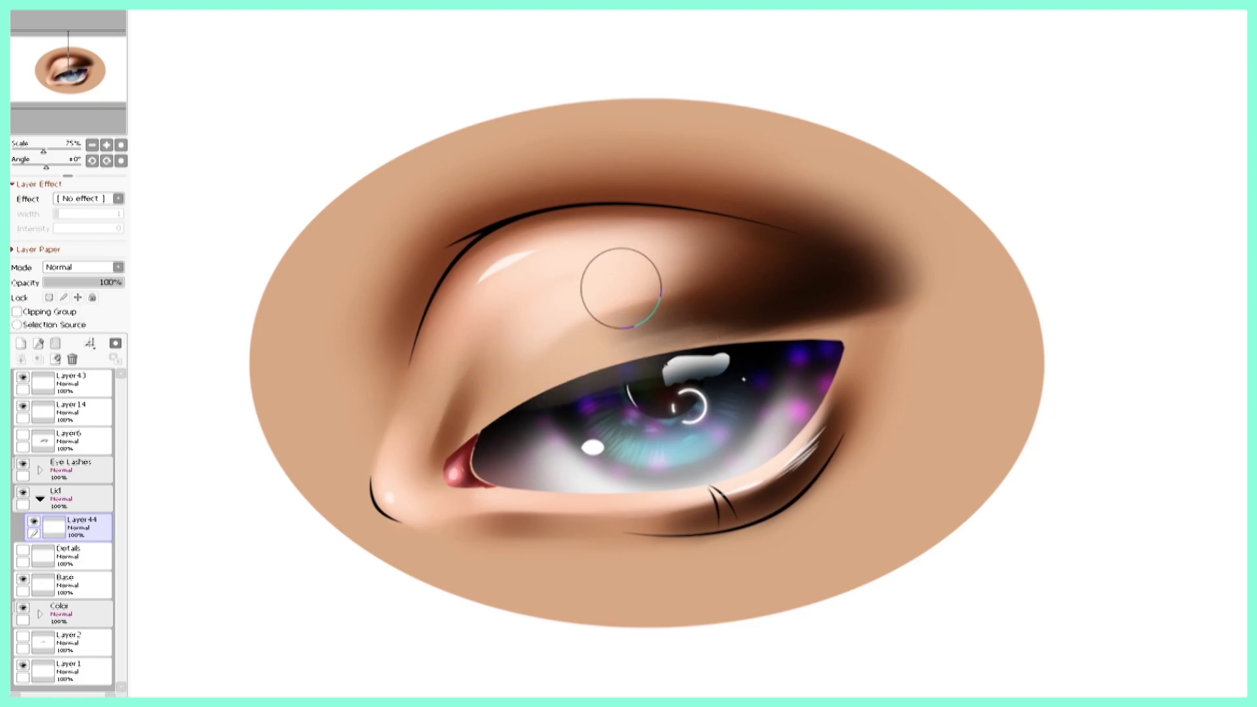
mouse_move(534, 362)
left_mouse_down()
mouse_move(669, 355)
mouse_move(662, 339)
mouse_move(599, 359)
mouse_move(753, 328)
mouse_move(579, 346)
mouse_move(744, 317)
mouse_move(579, 343)
mouse_move(663, 341)
mouse_move(532, 331)
left_mouse_up()
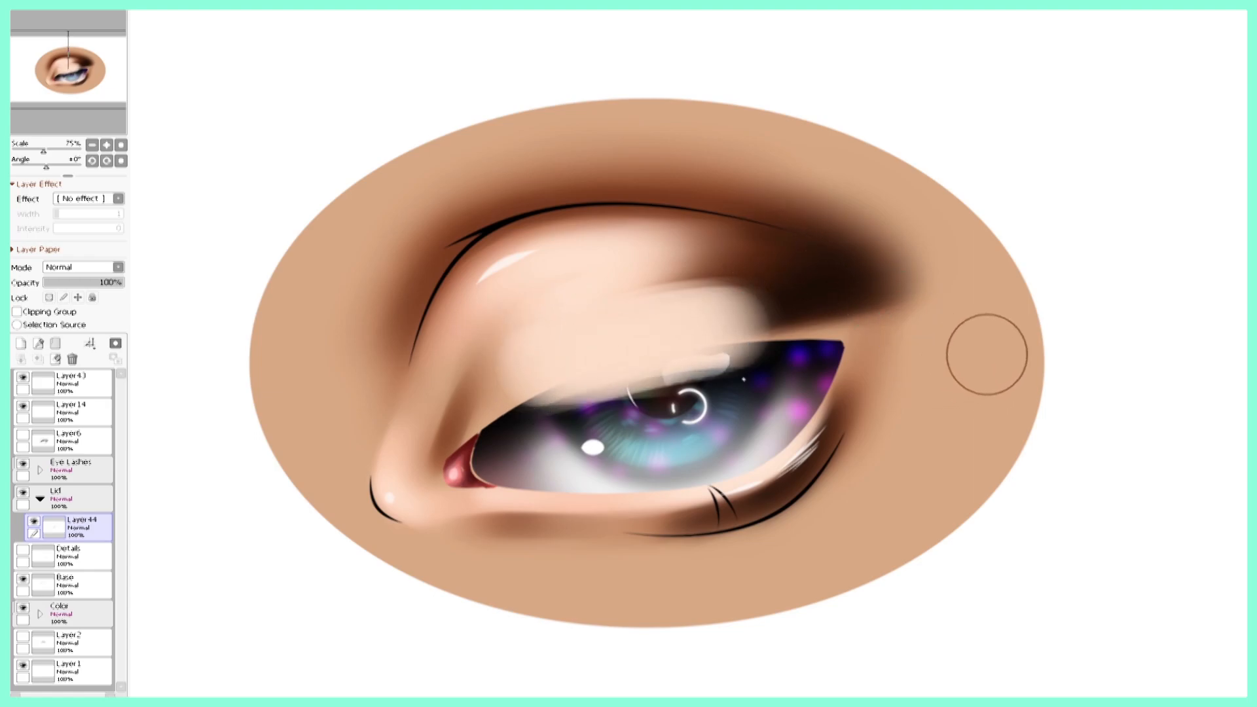
- Cover the whole open eye with tan skin color and smooth the upper edge of the covered area using a smaller brush
mouse_move(685, 342)
left_mouse_down()
mouse_move(591, 401)
mouse_move(644, 385)
mouse_move(550, 406)
mouse_move(699, 391)
mouse_move(522, 432)
mouse_move(673, 441)
mouse_move(542, 462)
mouse_move(533, 449)
mouse_move(704, 450)
mouse_move(733, 420)
mouse_move(562, 458)
mouse_move(723, 435)
mouse_move(596, 460)
mouse_move(782, 409)
mouse_move(602, 451)
mouse_move(806, 368)
mouse_move(763, 398)
mouse_move(733, 410)
mouse_move(779, 376)
mouse_move(717, 396)
mouse_move(776, 381)
mouse_move(813, 343)
mouse_move(715, 431)
mouse_move(678, 353)
mouse_move(553, 390)
mouse_move(486, 447)
mouse_move(570, 437)
mouse_move(610, 410)
mouse_move(471, 467)
mouse_move(490, 465)
mouse_move(527, 405)
mouse_move(466, 466)
mouse_move(575, 470)
mouse_move(473, 462)
mouse_move(587, 413)
left_mouse_up()
key("bracketleft")
key("bracketleft")
key("bracketleft")
key("bracketleft")
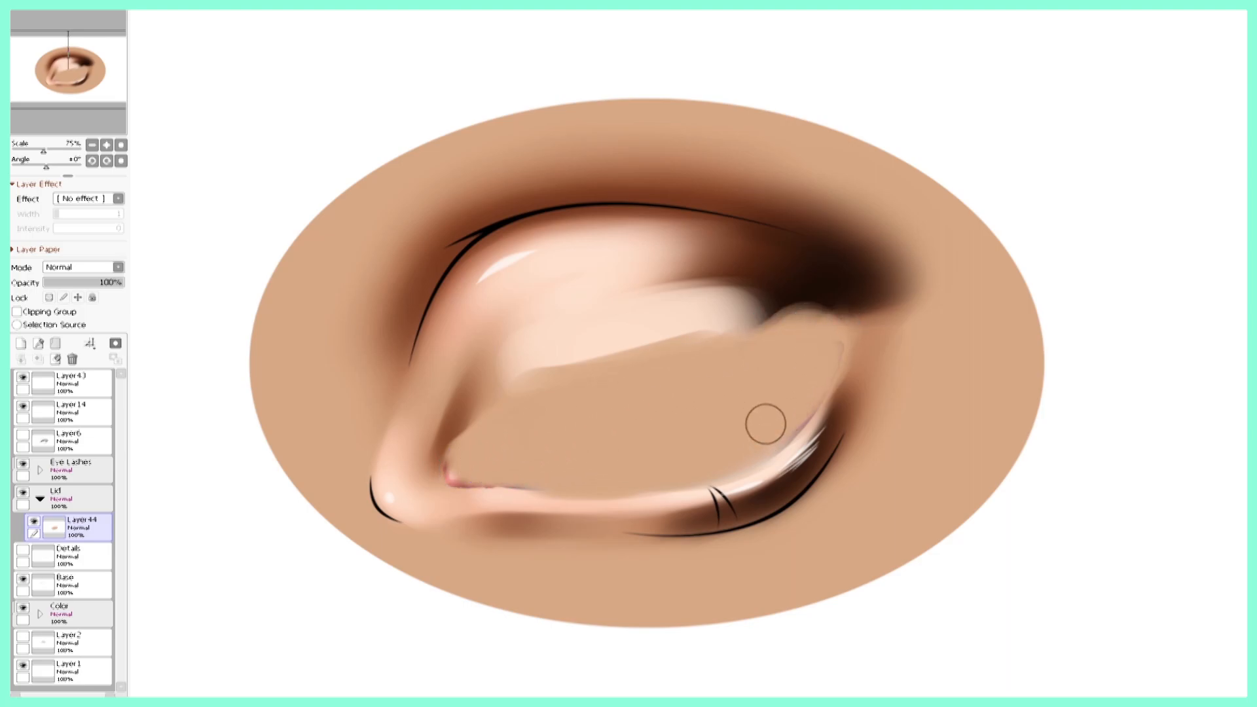
left_click_drag(834, 368, 719, 463)
mouse_move(657, 379)
left_mouse_down()
mouse_move(780, 327)
mouse_move(545, 404)
left_mouse_up()
left_click_drag(493, 447, 705, 344)
mouse_move(567, 386)
left_mouse_down()
mouse_move(682, 338)
mouse_move(795, 323)
left_mouse_up()
mouse_move(650, 338)
left_mouse_down()
mouse_move(522, 394)
mouse_move(475, 444)
left_mouse_up()
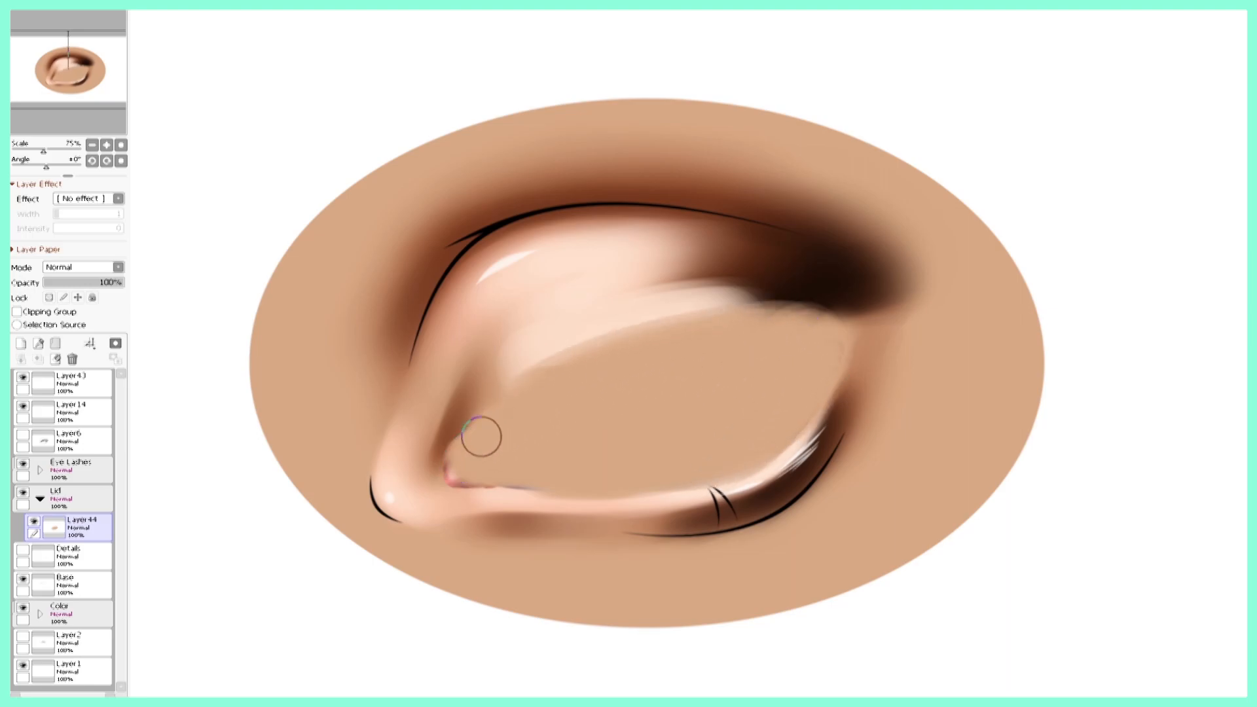
mouse_move(723, 339)
left_mouse_down()
mouse_move(666, 335)
mouse_move(814, 319)
mouse_move(665, 381)
left_mouse_up()
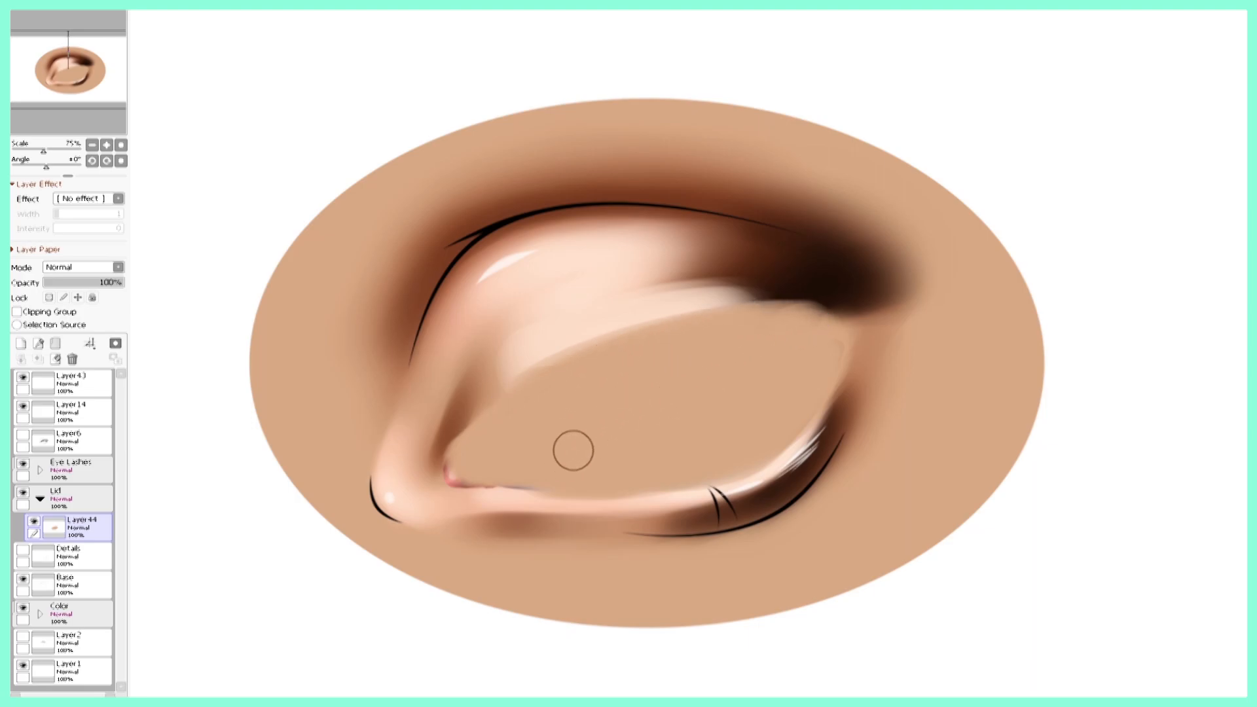
- Extend the tan lid area upward over the light pink band with a slightly larger brush
key("bracketright")
key("bracketright")
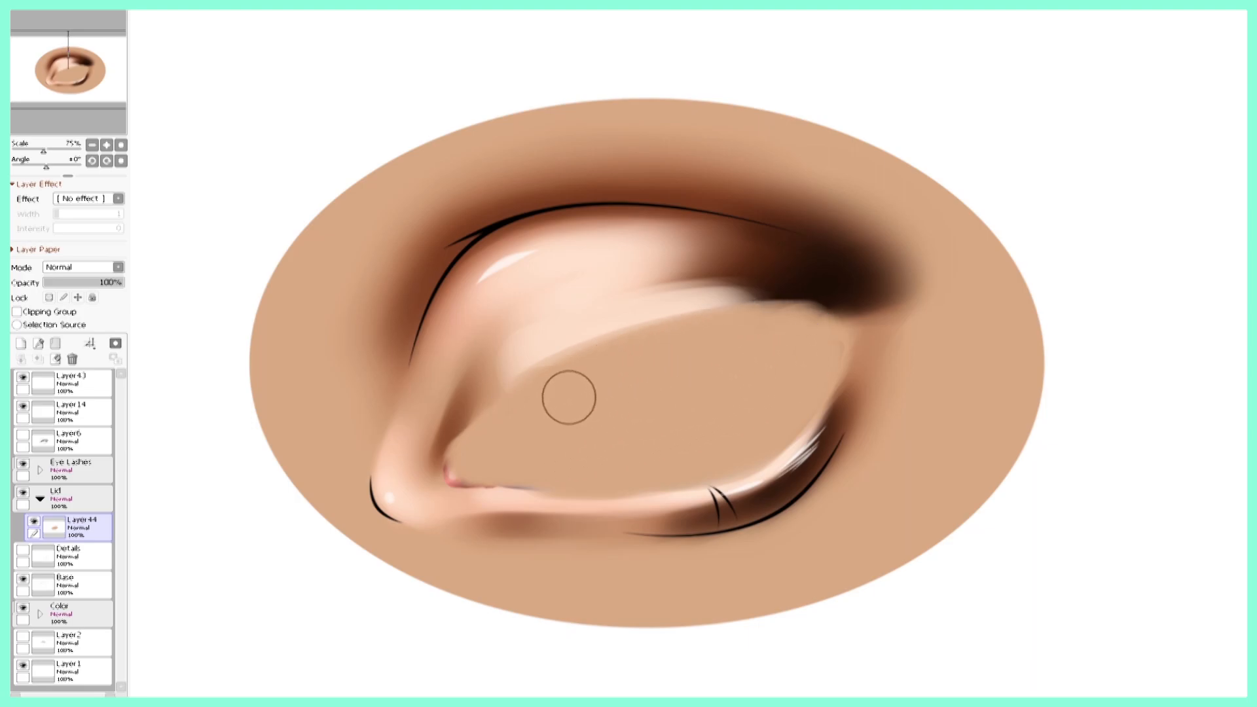
left_click_drag(558, 344, 477, 438)
mouse_move(645, 311)
left_mouse_down()
mouse_move(536, 351)
mouse_move(501, 385)
left_mouse_up()
mouse_move(754, 296)
left_mouse_down()
mouse_move(738, 326)
mouse_move(636, 299)
mouse_move(722, 317)
mouse_move(532, 367)
left_mouse_up()
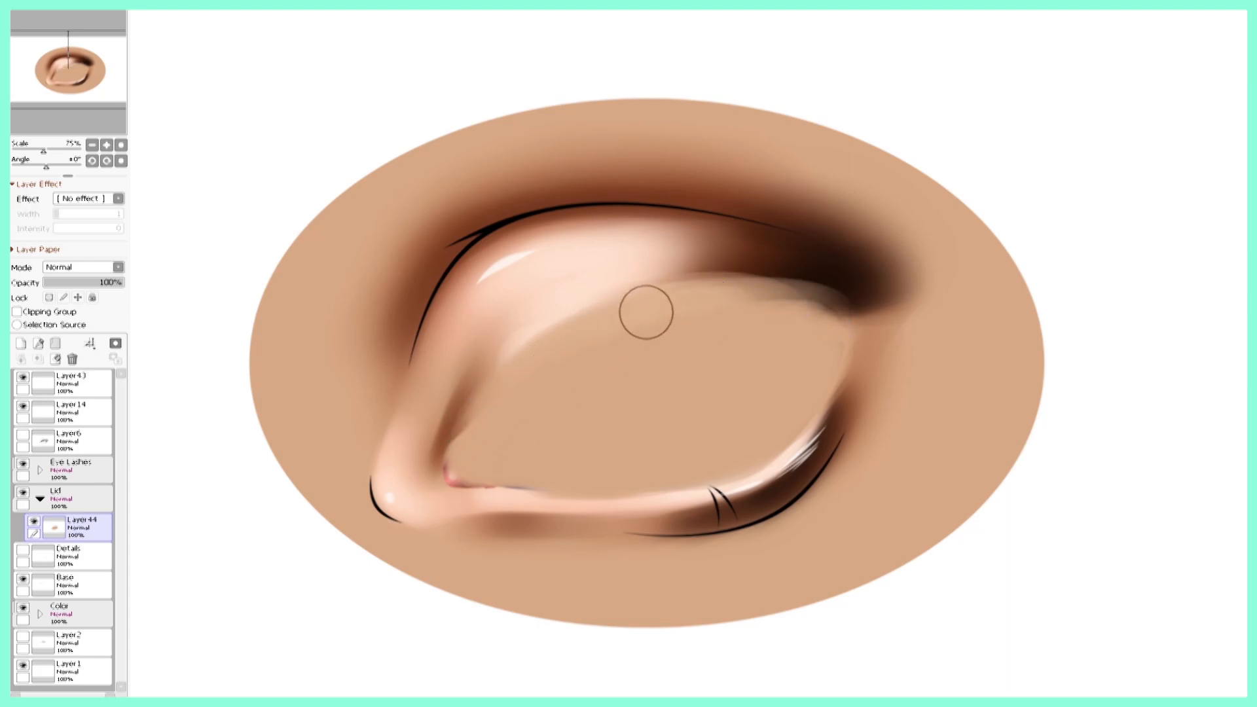
left_click_drag(698, 283, 530, 359)
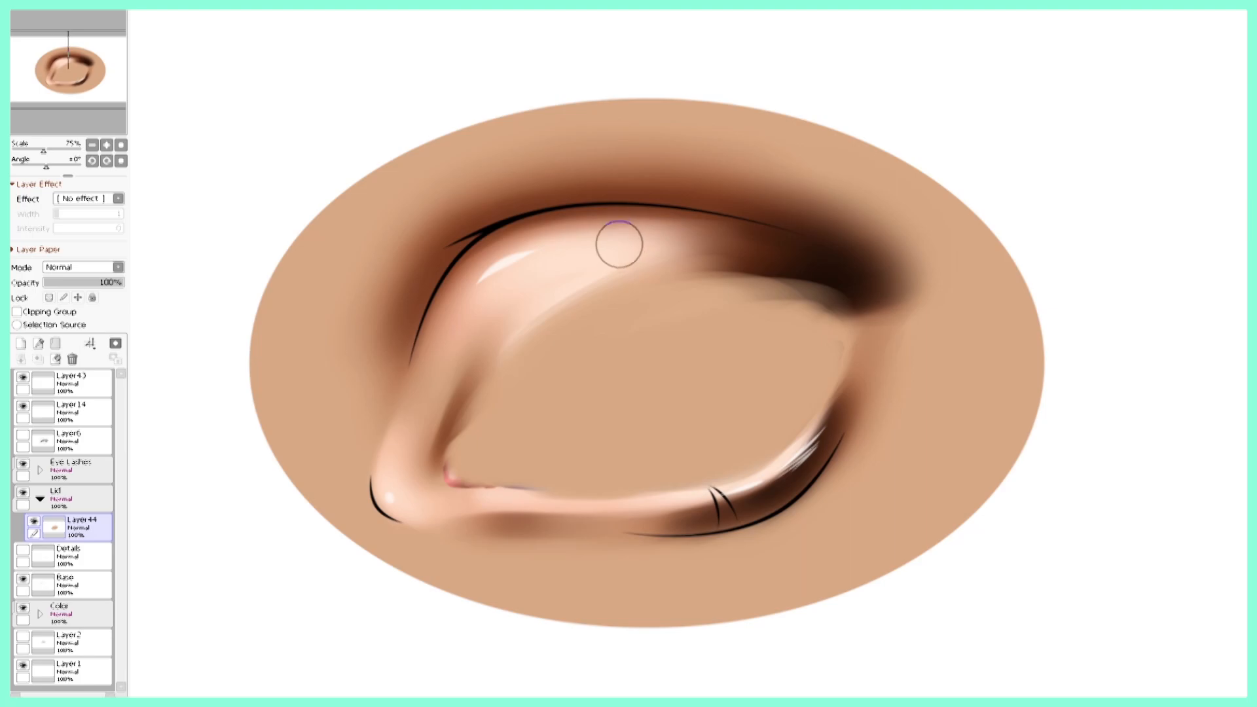
- Shade the closed lid with a light pink center, a dark brown outer corner and a reddish-brown inner corner
mouse_move(572, 309)
left_mouse_down()
mouse_move(608, 304)
mouse_move(516, 351)
mouse_move(658, 275)
mouse_move(493, 384)
mouse_move(670, 271)
mouse_move(581, 323)
mouse_move(702, 277)
mouse_move(516, 378)
mouse_move(732, 294)
mouse_move(656, 312)
mouse_move(677, 318)
mouse_move(511, 400)
mouse_move(700, 316)
mouse_move(471, 423)
mouse_move(575, 352)
mouse_move(480, 414)
mouse_move(724, 296)
mouse_move(511, 397)
mouse_move(712, 333)
mouse_move(739, 340)
mouse_move(527, 409)
mouse_move(727, 367)
mouse_move(590, 413)
mouse_move(691, 399)
mouse_move(589, 430)
mouse_move(679, 422)
mouse_move(556, 447)
mouse_move(717, 420)
mouse_move(507, 444)
mouse_move(753, 407)
mouse_move(478, 419)
mouse_move(689, 412)
mouse_move(756, 394)
mouse_move(623, 416)
mouse_move(752, 398)
mouse_move(589, 449)
mouse_move(748, 420)
mouse_move(536, 462)
mouse_move(694, 450)
mouse_move(781, 379)
left_mouse_up()
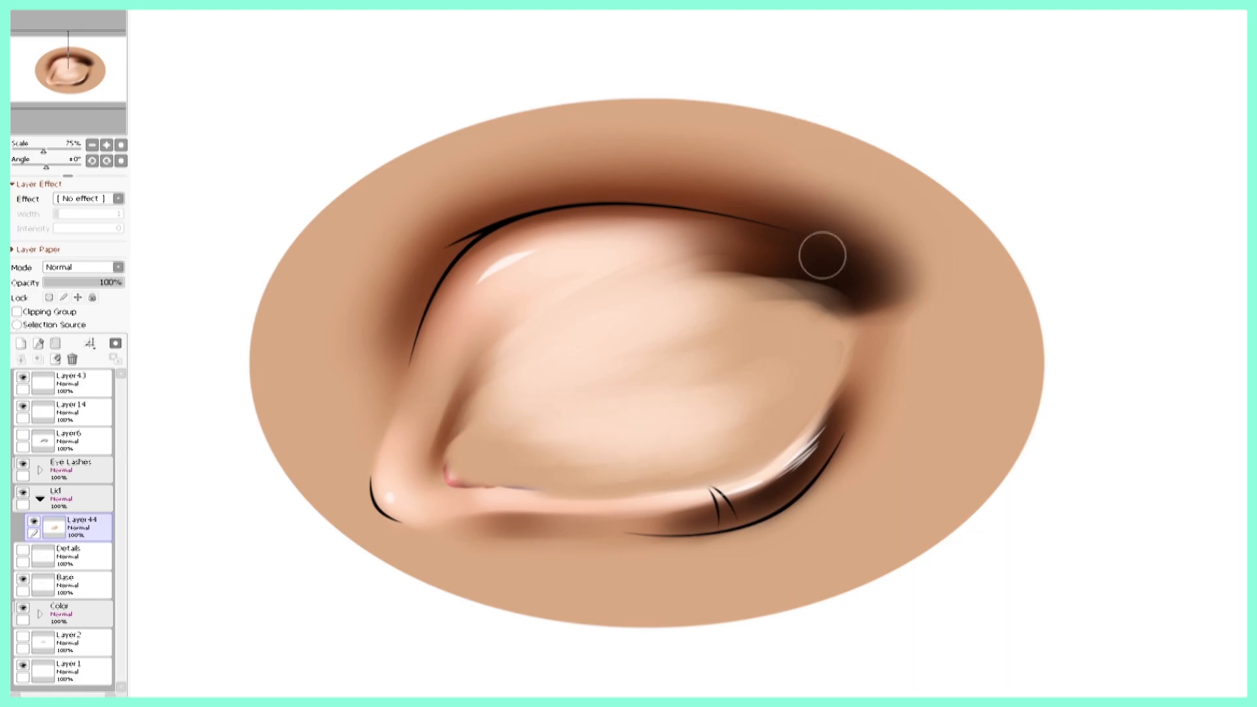
mouse_move(858, 285)
left_mouse_down()
mouse_move(745, 447)
mouse_move(782, 413)
mouse_move(773, 423)
mouse_move(836, 324)
mouse_move(745, 393)
mouse_move(833, 304)
mouse_move(791, 333)
mouse_move(812, 281)
mouse_move(794, 284)
mouse_move(836, 294)
mouse_move(771, 313)
mouse_move(738, 262)
mouse_move(708, 263)
mouse_move(815, 271)
mouse_move(788, 292)
mouse_move(749, 282)
mouse_move(822, 292)
mouse_move(762, 314)
mouse_move(730, 291)
mouse_move(772, 280)
mouse_move(780, 322)
mouse_move(764, 363)
mouse_move(784, 409)
mouse_move(736, 465)
mouse_move(708, 457)
mouse_move(808, 324)
mouse_move(735, 291)
mouse_move(722, 262)
left_mouse_up()
left_click_drag(647, 267, 473, 373)
left_click_drag(473, 373, 715, 257)
mouse_move(458, 459)
left_mouse_down()
mouse_move(488, 441)
mouse_move(474, 429)
mouse_move(539, 454)
mouse_move(492, 417)
mouse_move(749, 430)
mouse_move(662, 395)
mouse_move(721, 329)
mouse_move(662, 413)
left_mouse_up()
mouse_move(451, 396)
left_mouse_down()
mouse_move(434, 449)
mouse_move(462, 383)
left_mouse_up()
mouse_move(727, 244)
left_mouse_down()
mouse_move(838, 276)
mouse_move(642, 246)
mouse_move(654, 248)
mouse_move(612, 227)
mouse_move(664, 280)
mouse_move(779, 315)
mouse_move(731, 370)
mouse_move(772, 399)
mouse_move(771, 445)
mouse_move(687, 465)
left_mouse_up()
mouse_move(473, 379)
left_mouse_down()
mouse_move(464, 466)
mouse_move(495, 404)
mouse_move(583, 453)
mouse_move(576, 433)
mouse_move(515, 400)
left_mouse_up()
left_click_drag(736, 267, 616, 255)
mouse_move(616, 256)
left_mouse_down()
mouse_move(749, 269)
mouse_move(740, 391)
mouse_move(697, 442)
mouse_move(765, 431)
mouse_move(771, 414)
mouse_move(647, 254)
left_mouse_up()
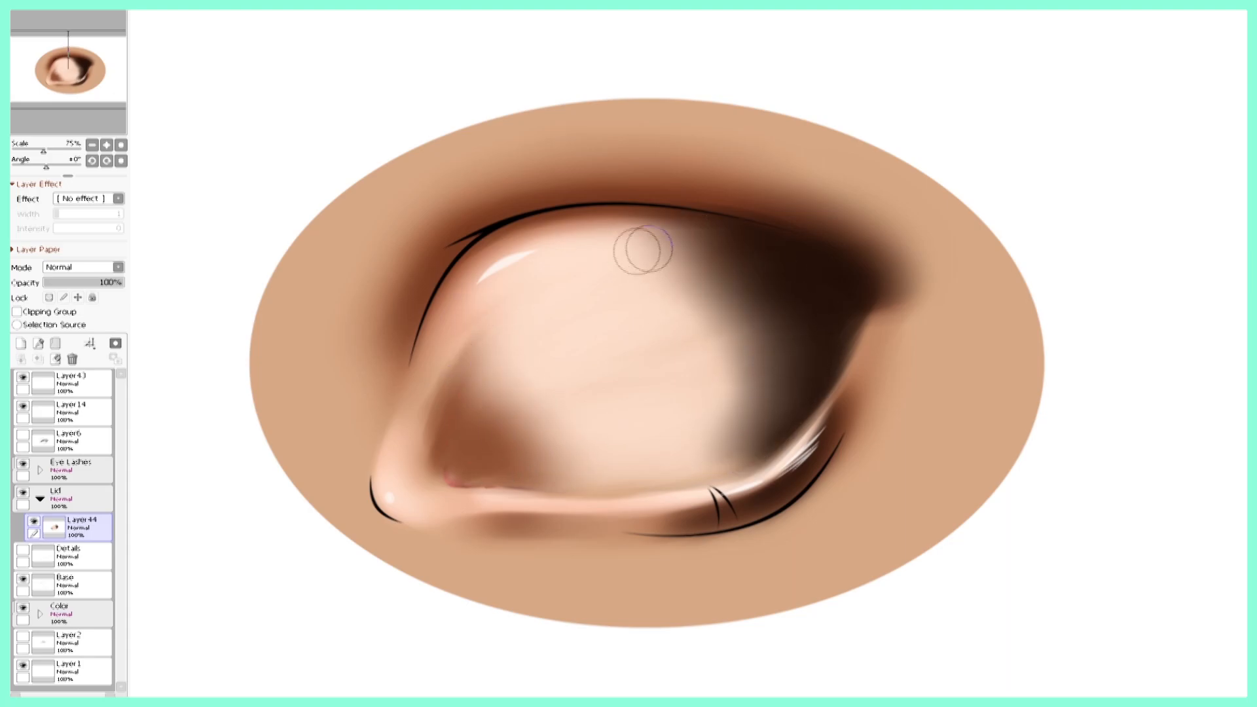
- Blend the lid's light center softly into the brown shading at both corners using a larger brush
mouse_move(786, 269)
left_mouse_down()
mouse_move(761, 460)
mouse_move(723, 229)
mouse_move(765, 249)
left_mouse_up()
mouse_move(477, 331)
left_mouse_down()
mouse_move(483, 410)
mouse_move(615, 448)
left_mouse_up()
mouse_move(734, 292)
left_mouse_down()
mouse_move(786, 338)
mouse_move(734, 314)
mouse_move(752, 412)
mouse_move(570, 466)
mouse_move(652, 470)
mouse_move(762, 391)
mouse_move(686, 396)
mouse_move(703, 325)
mouse_move(644, 281)
mouse_move(655, 399)
mouse_move(744, 404)
mouse_move(654, 263)
mouse_move(597, 326)
mouse_move(564, 407)
mouse_move(706, 392)
mouse_move(562, 418)
mouse_move(517, 376)
mouse_move(672, 356)
mouse_move(646, 312)
mouse_move(695, 284)
mouse_move(718, 339)
left_mouse_up()
key("]")
key("]")
key("]")
key("]")
key("]")
key("]")
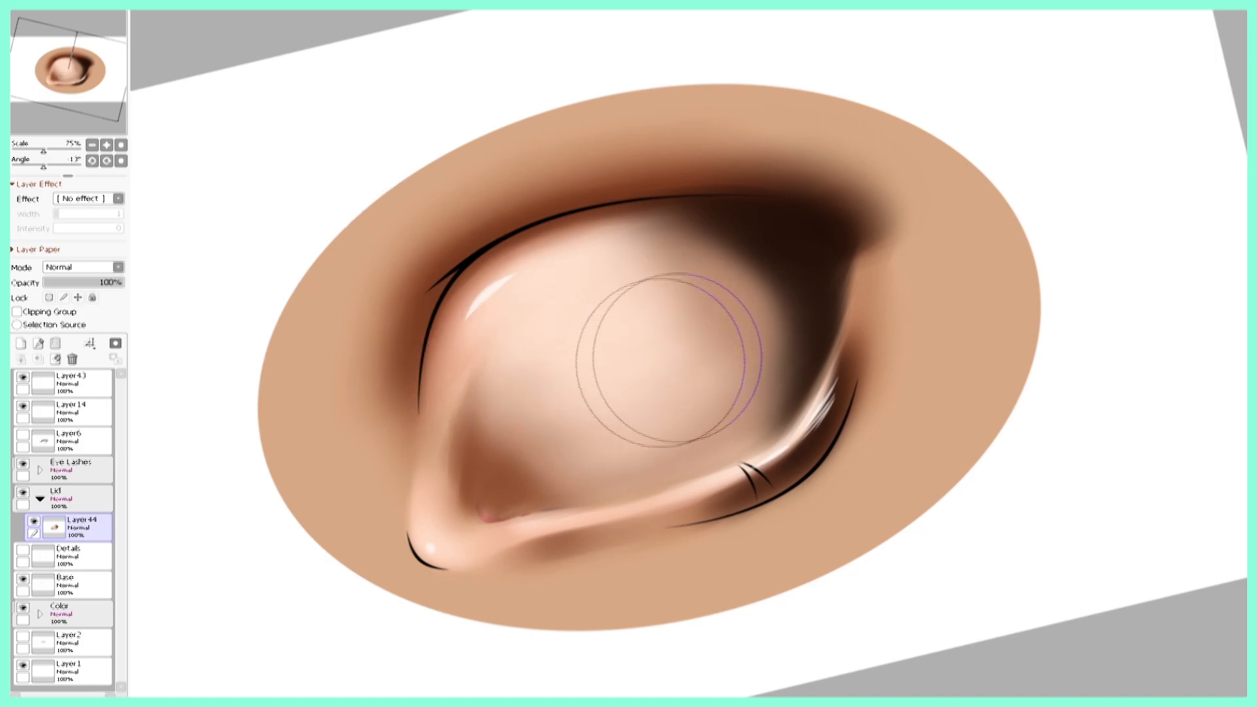
- Refine the brown shading at the lid's inner corner and deepen the dark shading along the crease and outer edge
key("Home")
mouse_move(478, 385)
left_mouse_down()
mouse_move(450, 437)
mouse_move(479, 450)
mouse_move(516, 421)
mouse_move(553, 455)
mouse_move(471, 430)
mouse_move(572, 443)
mouse_move(467, 371)
mouse_move(492, 392)
left_mouse_up()
key("]")
key("]")
mouse_move(811, 317)
left_mouse_down()
mouse_move(777, 317)
mouse_move(725, 261)
mouse_move(693, 391)
mouse_move(723, 422)
left_mouse_up()
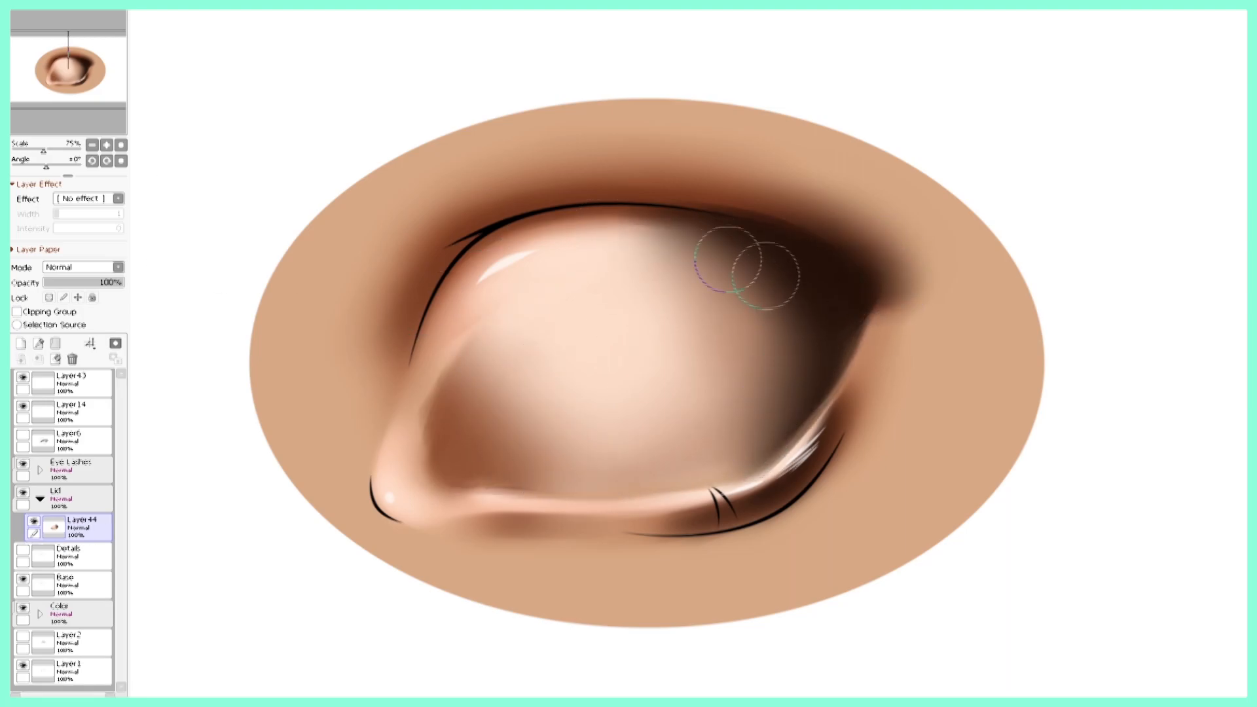
left_click_drag(72, 527, 21, 343)
left_click(38, 359)
left_click_drag(612, 224, 746, 259)
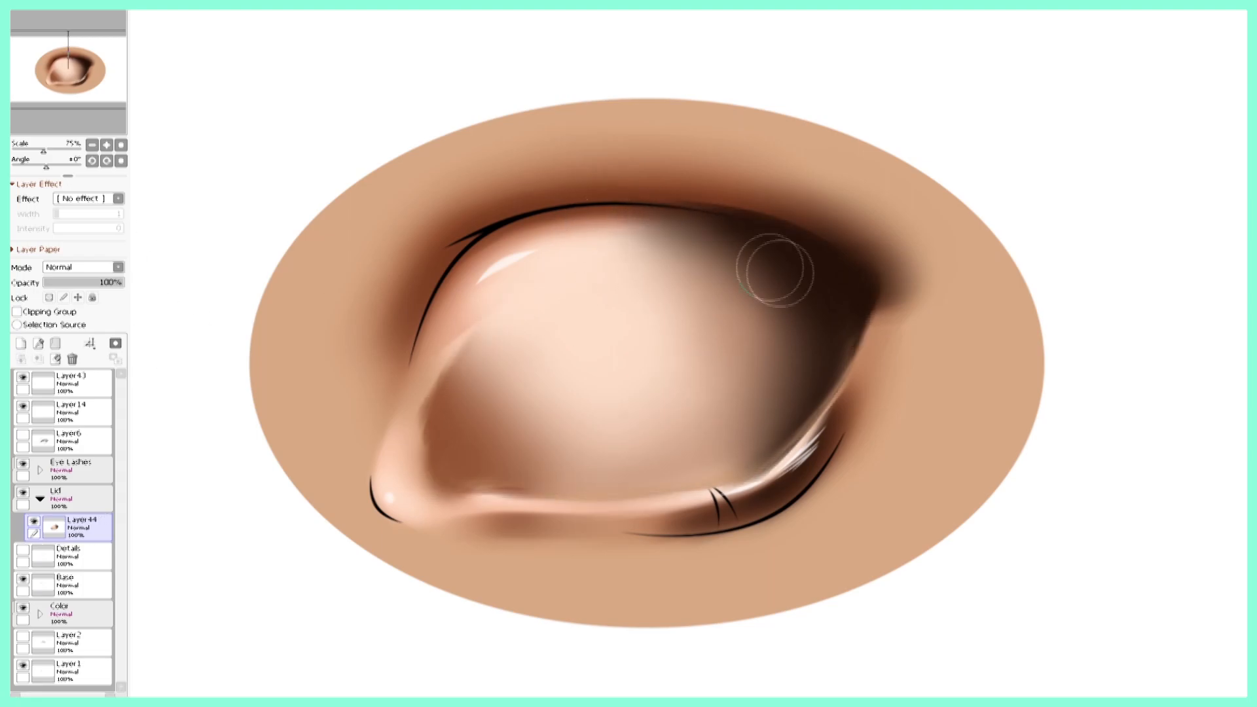
left_click_drag(861, 305, 828, 392)
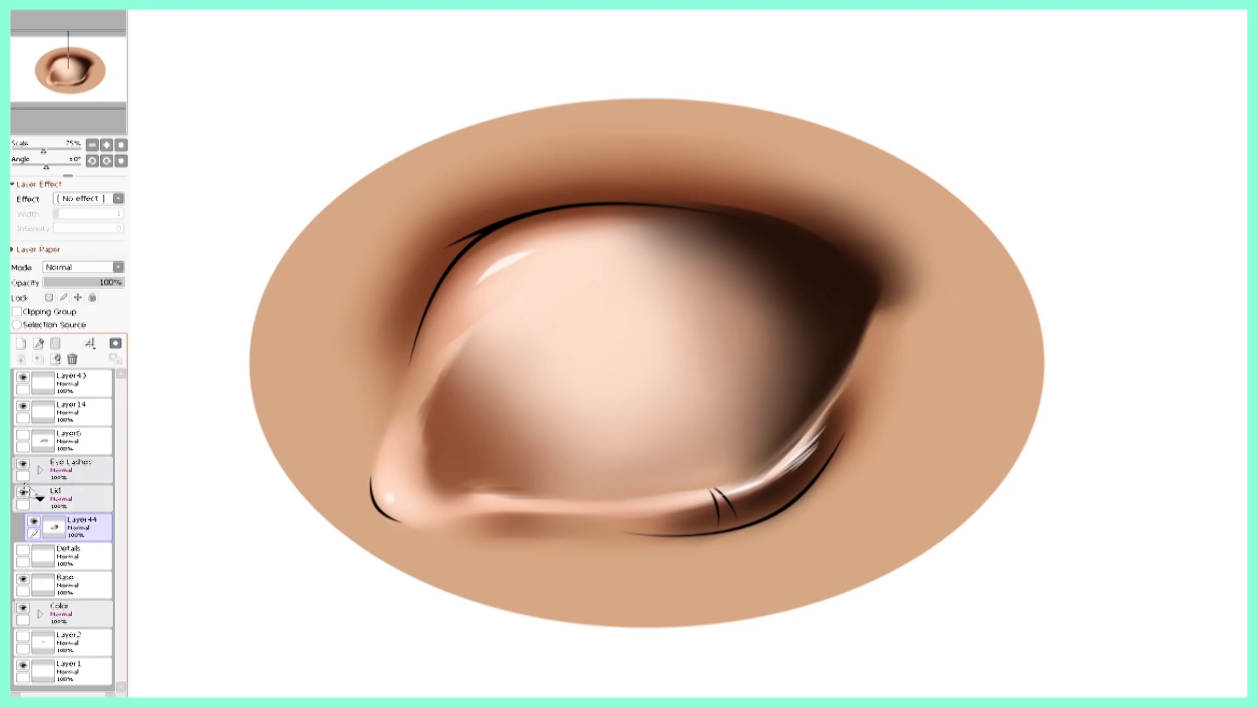
- Collapse the Lid folder and select the Closed layer inside the Eye Lashes folder
left_click(40, 499)
left_click(79, 470)
left_click(40, 470)
left_click(80, 498)
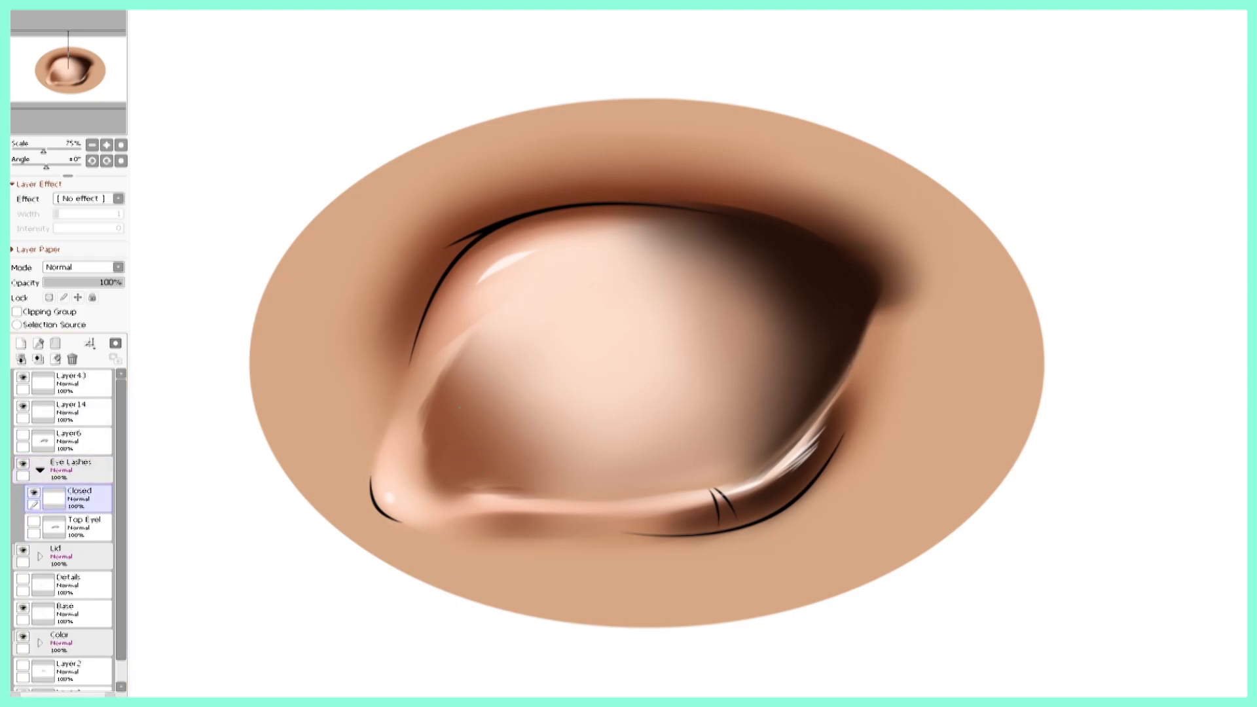
mouse_move(451, 484)
left_mouse_down()
mouse_move(552, 499)
mouse_move(772, 459)
mouse_move(811, 430)
left_mouse_up()
left_click_drag(661, 494, 829, 407)
left_click_drag(481, 483, 644, 484)
left_click(72, 359)
left_click(21, 343)
- Add a linework layer above the Closed layer and draw a curve along the closed lid's lower edge from corner to corner
left_click(38, 343)
left_click(428, 469)
left_click(602, 483)
double_click(840, 386)
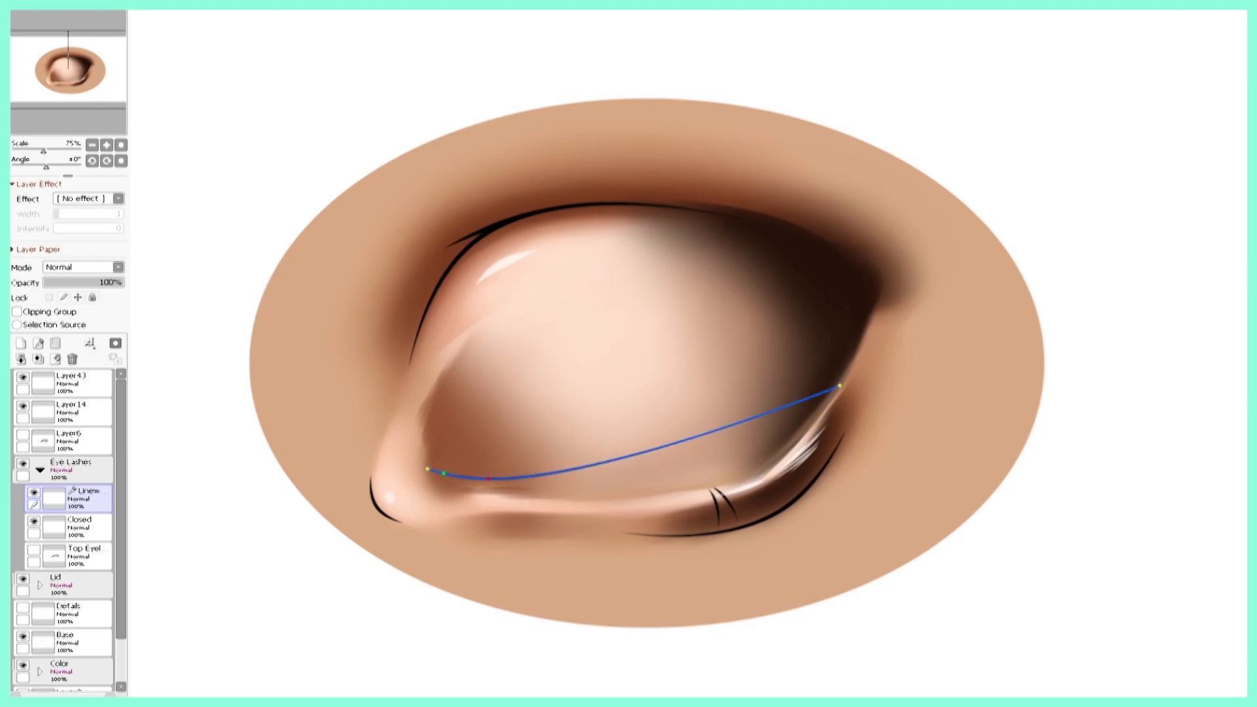
left_click_drag(763, 432, 772, 449)
left_click_drag(603, 484, 603, 496)
left_click_drag(428, 469, 442, 470)
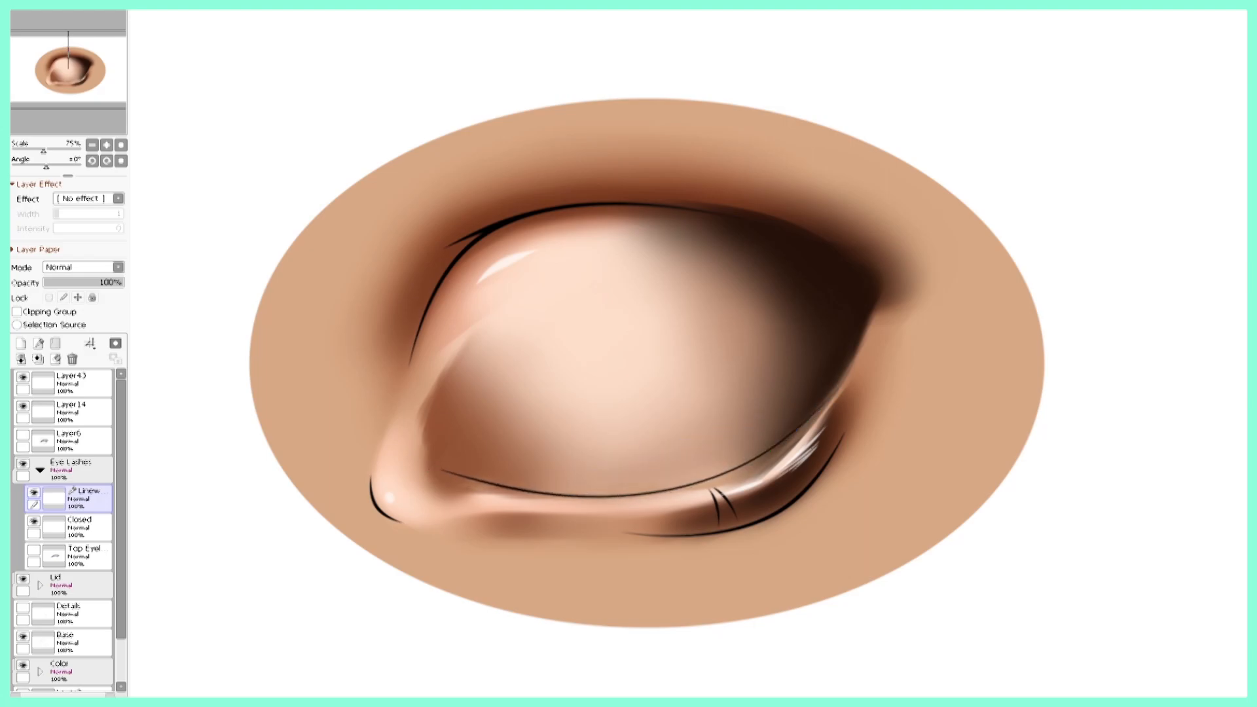
- Draw a second curve just below the first from the outer to the inner corner and adjust its points
left_click(842, 384)
left_click(601, 504)
double_click(462, 498)
left_click_drag(600, 505, 606, 527)
left_click_drag(841, 385, 852, 399)
left_click_drag(462, 498, 452, 513)
left_click_drag(605, 528, 583, 527)
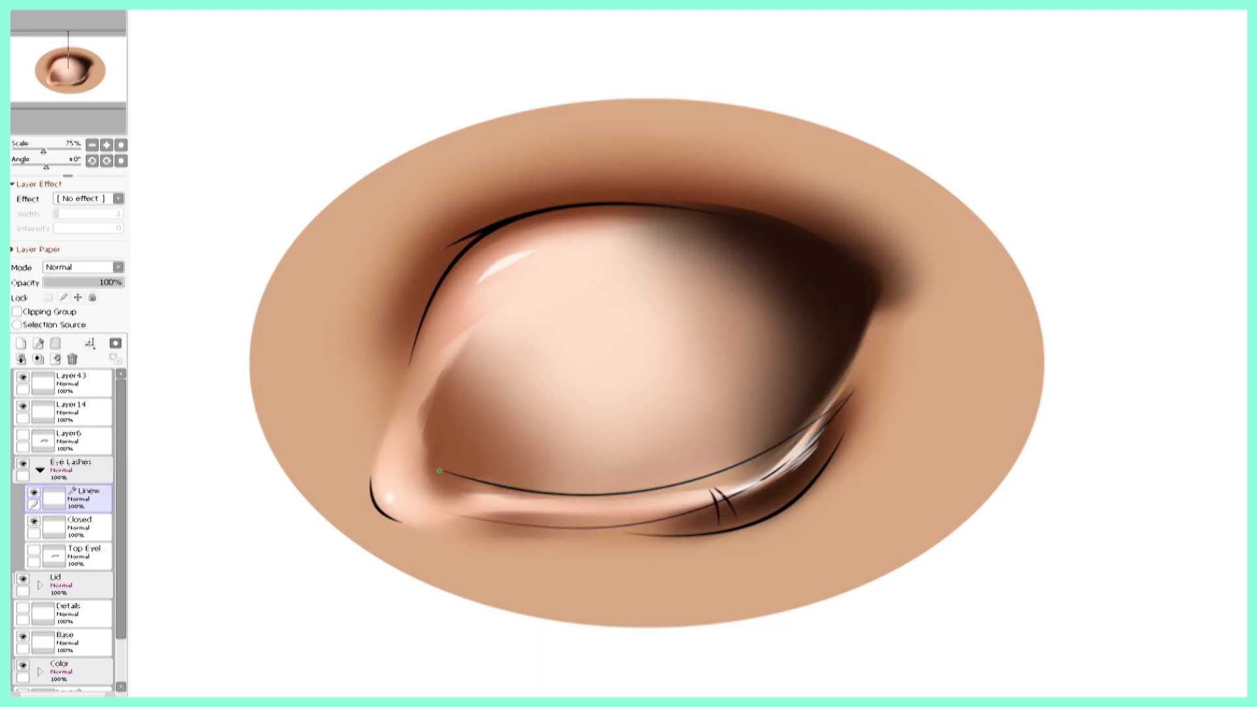
- Draw pointed lash outlines at the inner corner that join the two lid curves into a closed shape
left_click_drag(428, 485, 389, 504)
left_click_drag(432, 492, 389, 517)
left_click_drag(437, 496, 406, 528)
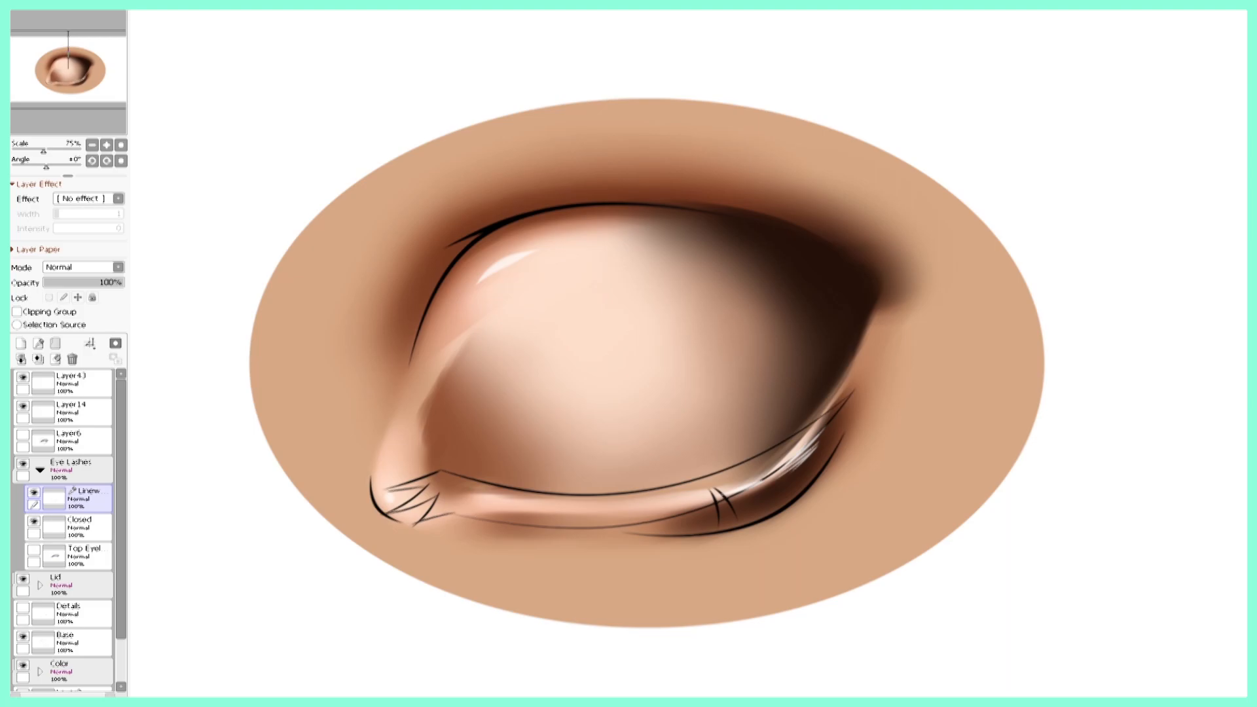
- Fill the lash line outline with black on a new layer beneath the linework and merge both layers into the Closed layer
left_click(589, 512)
left_click(71, 525)
left_click(22, 343)
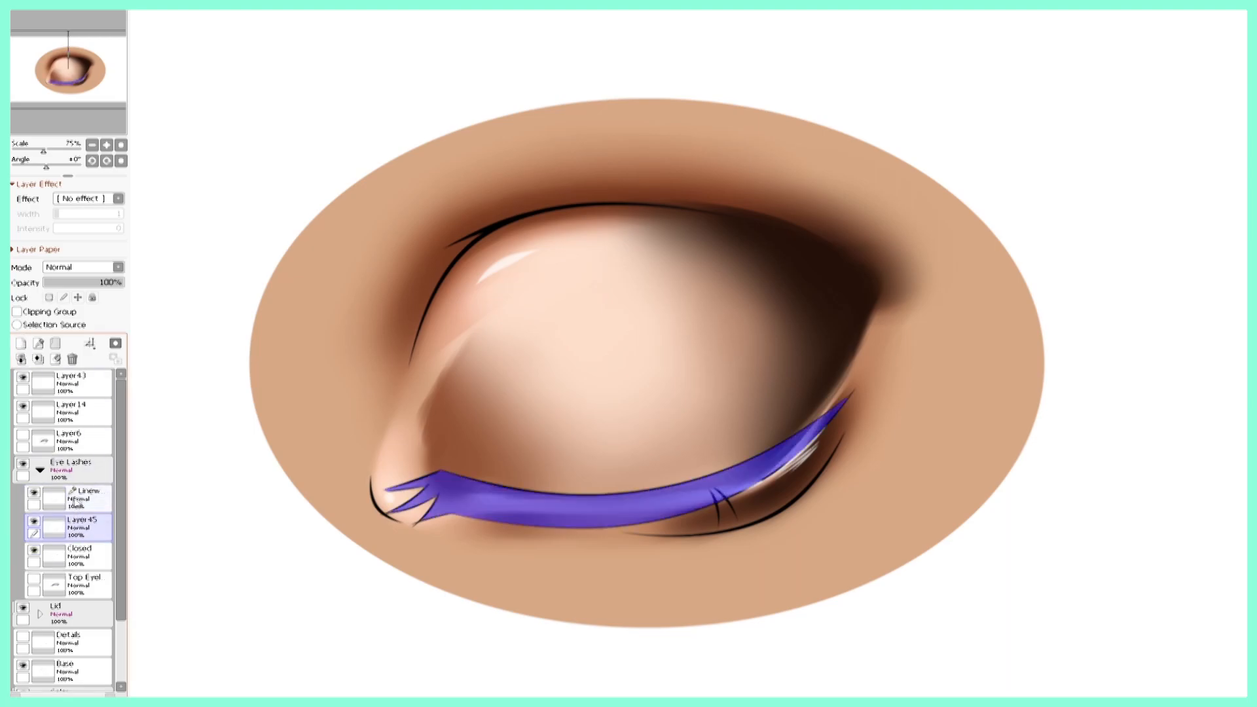
key("ctrl+f")
key("ctrl+d")
left_click(64, 497)
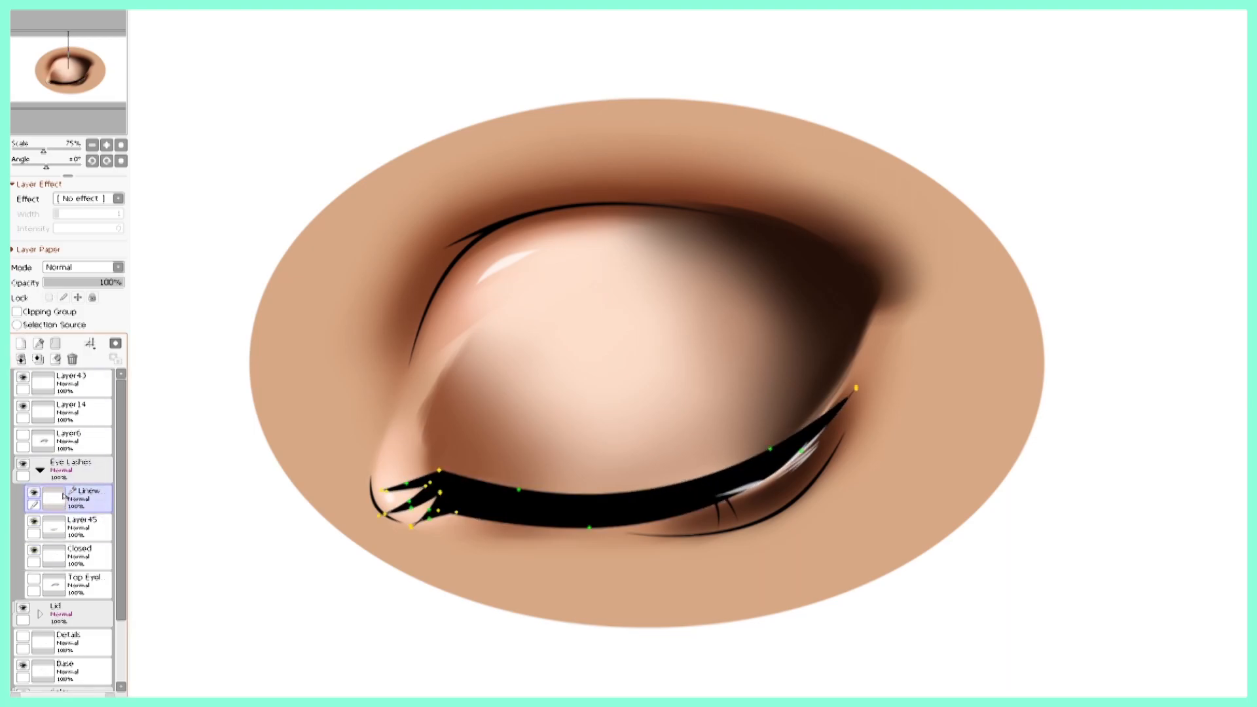
key("ctrl+e")
key("ctrl+e")
- Paint the first black lash strokes at the inner and outer corners of the closed lash line
mouse_move(455, 510)
left_mouse_down()
mouse_move(408, 533)
mouse_move(400, 513)
left_mouse_up()
mouse_move(426, 488)
left_mouse_down()
mouse_move(385, 504)
mouse_move(353, 488)
left_mouse_up()
mouse_move(423, 490)
left_mouse_down()
mouse_move(379, 501)
mouse_move(395, 516)
left_mouse_up()
mouse_move(811, 428)
left_mouse_down()
mouse_move(868, 376)
mouse_move(887, 396)
mouse_move(875, 432)
left_mouse_up()
left_click_drag(804, 449, 854, 448)
- Move Layer14 beneath the Lid folder in the layer stack
left_click(23, 405)
left_click(23, 406)
left_click_drag(86, 412, 88, 572)
- Paint more black lashes fanning upward and outward from the outer corner of the lash line
left_click_drag(804, 432, 844, 384)
left_click_drag(809, 422, 846, 390)
left_click_drag(809, 452, 855, 449)
left_click_drag(761, 481, 812, 470)
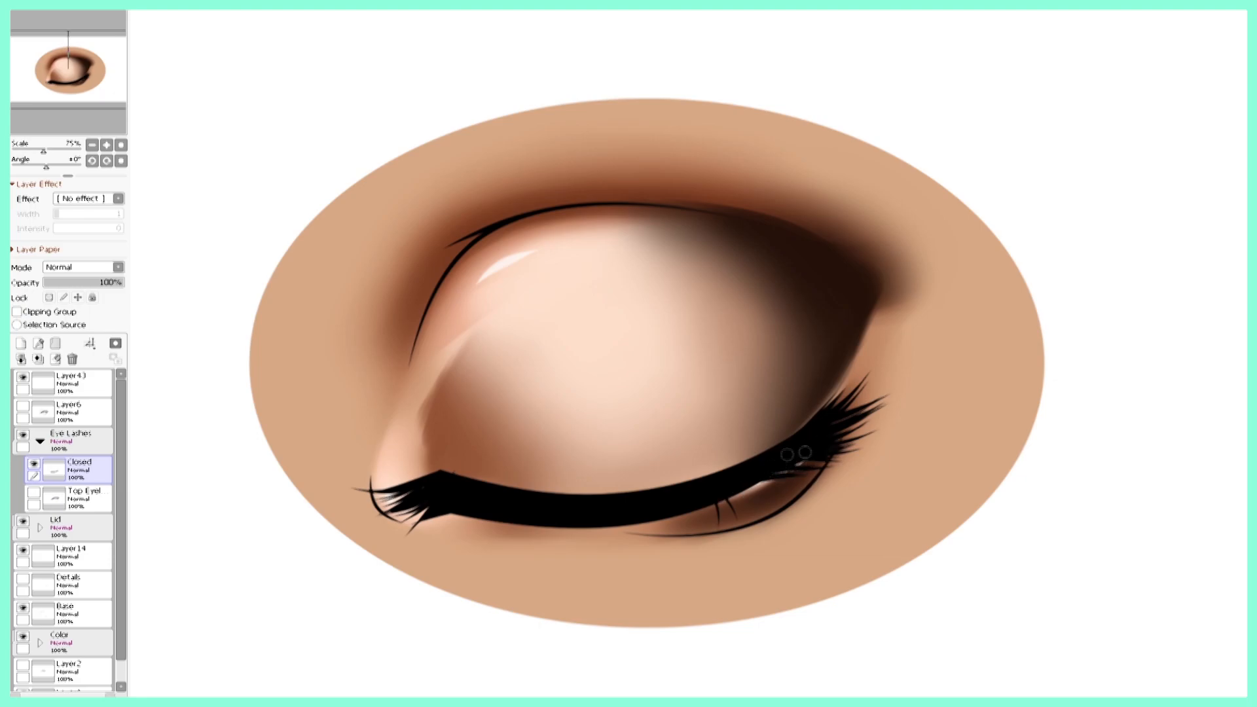
- Paint additional black lashes curving down and outward from the inner corner, redoing one misplaced lash
left_click_drag(466, 502, 488, 525)
mouse_move(455, 506)
left_mouse_down()
mouse_move(500, 523)
mouse_move(402, 529)
left_mouse_up()
left_click_drag(438, 486, 361, 522)
left_click_drag(477, 517, 465, 561)
key("ctrl+z")
left_click_drag(453, 512, 413, 555)
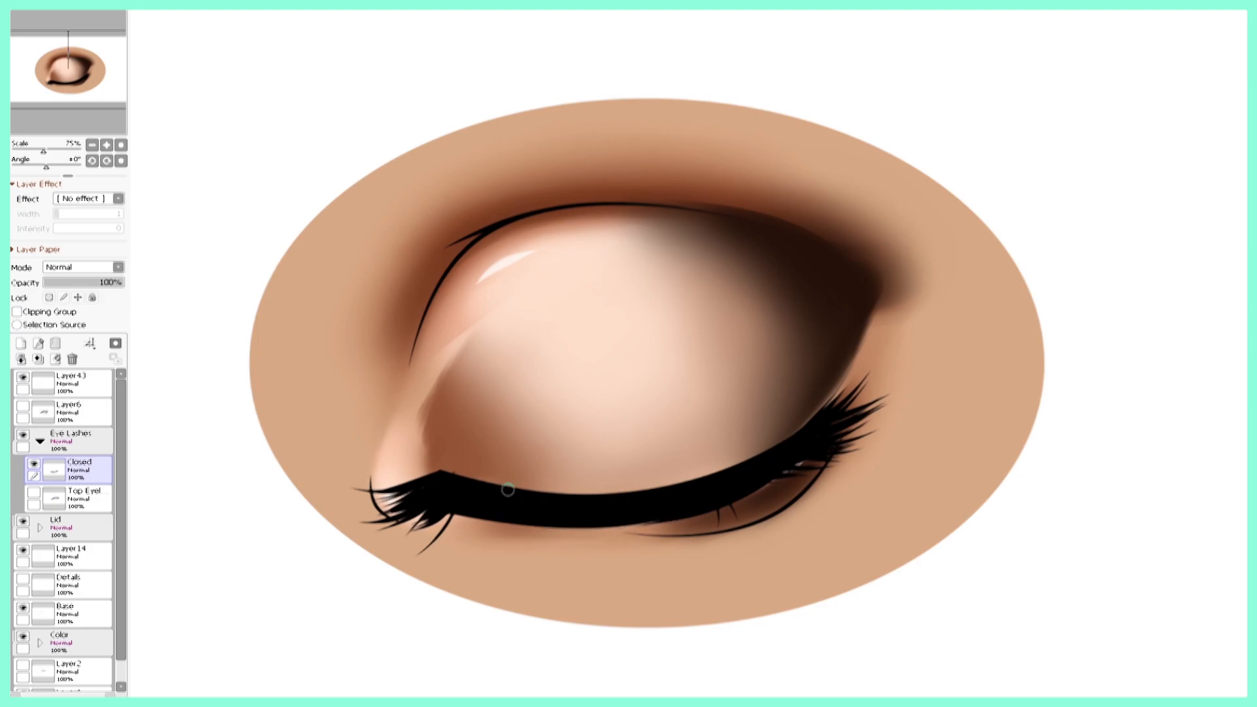
- Show the open-eye top lashes as reference and paint the closed lash line dark blue on a new clipped layer above Closed
left_click(33, 492)
left_click(20, 343)
left_click(17, 311)
mouse_move(484, 500)
left_mouse_down()
mouse_move(575, 508)
mouse_move(527, 514)
left_mouse_up()
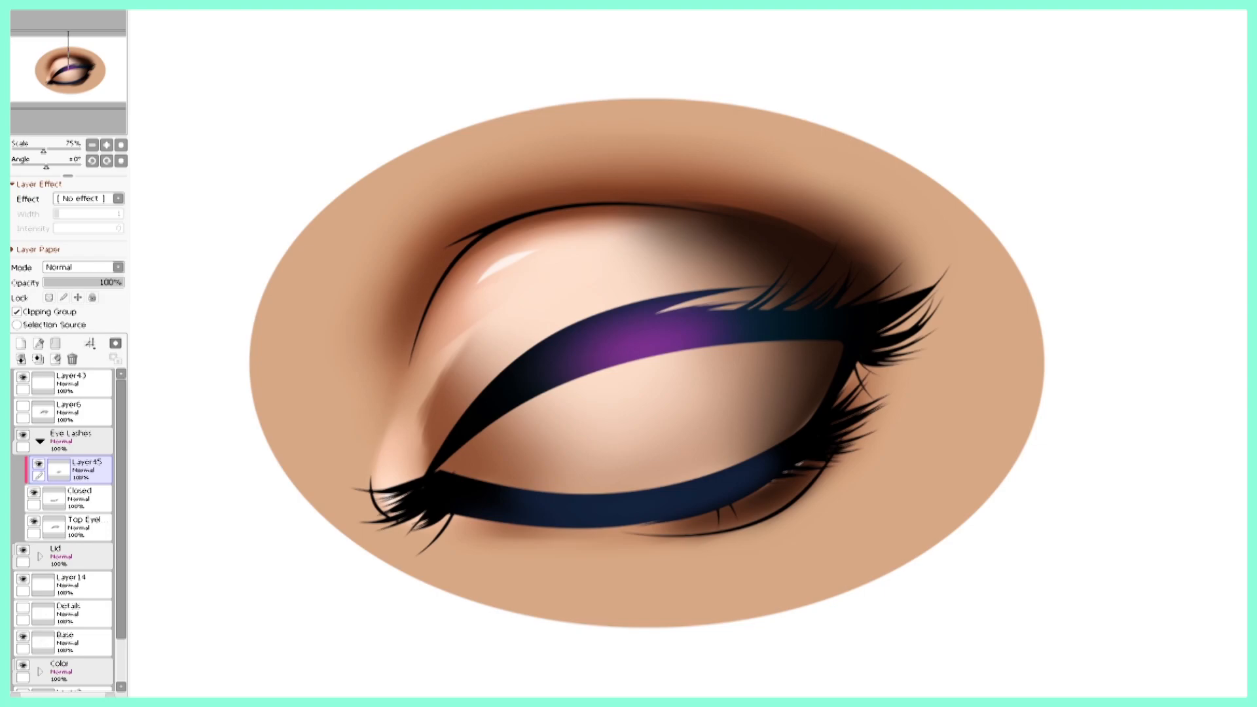
- Add another clipped layer, paint a purple glow in the middle of the closed lash line, and soften its edges
left_click(21, 343)
left_click(16, 312)
mouse_move(616, 513)
left_mouse_down()
mouse_move(585, 508)
mouse_move(642, 518)
mouse_move(552, 497)
mouse_move(599, 512)
left_mouse_up()
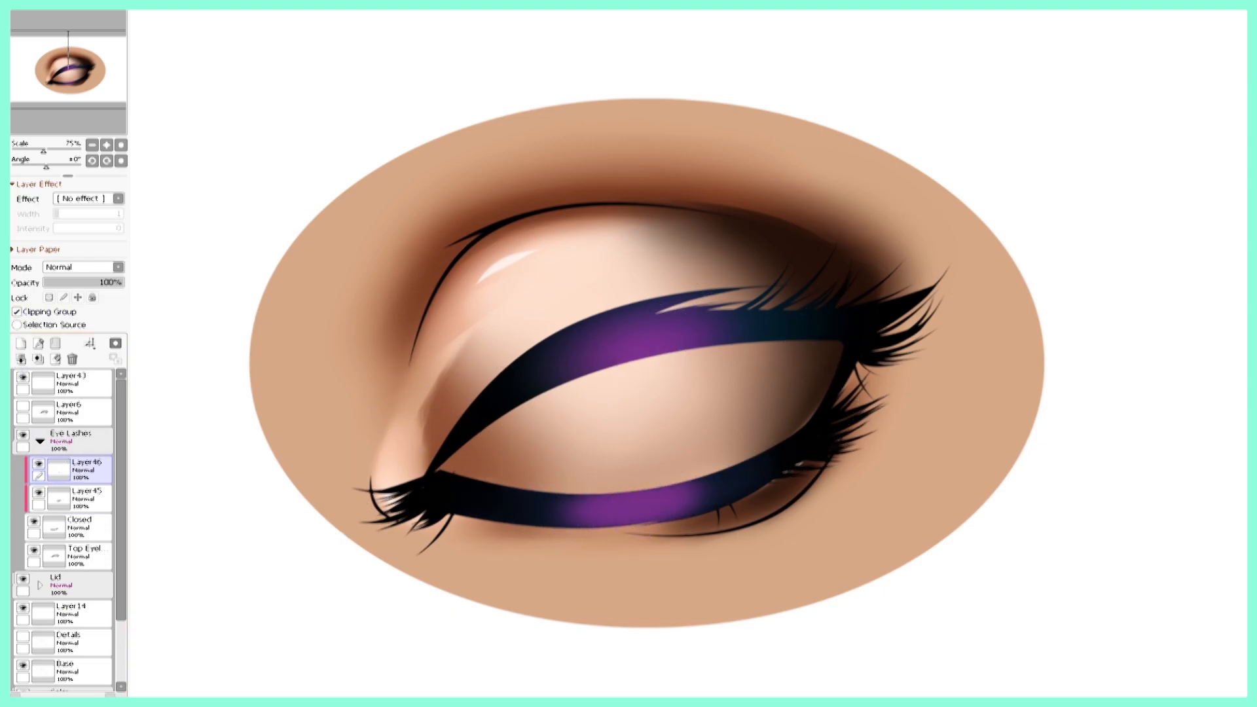
key("e")
left_click_drag(624, 435, 809, 457)
- On the Closed layer, paint longer black lashes at the outer corner and a thin dark stroke along the lash line's lower edge
key("bracketleft")
key("bracketleft")
key("bracketleft")
key("bracketleft")
key("bracketleft")
key("ctrl+z")
key("bracketleft")
key("bracketleft")
key("bracketleft")
left_click(54, 523)
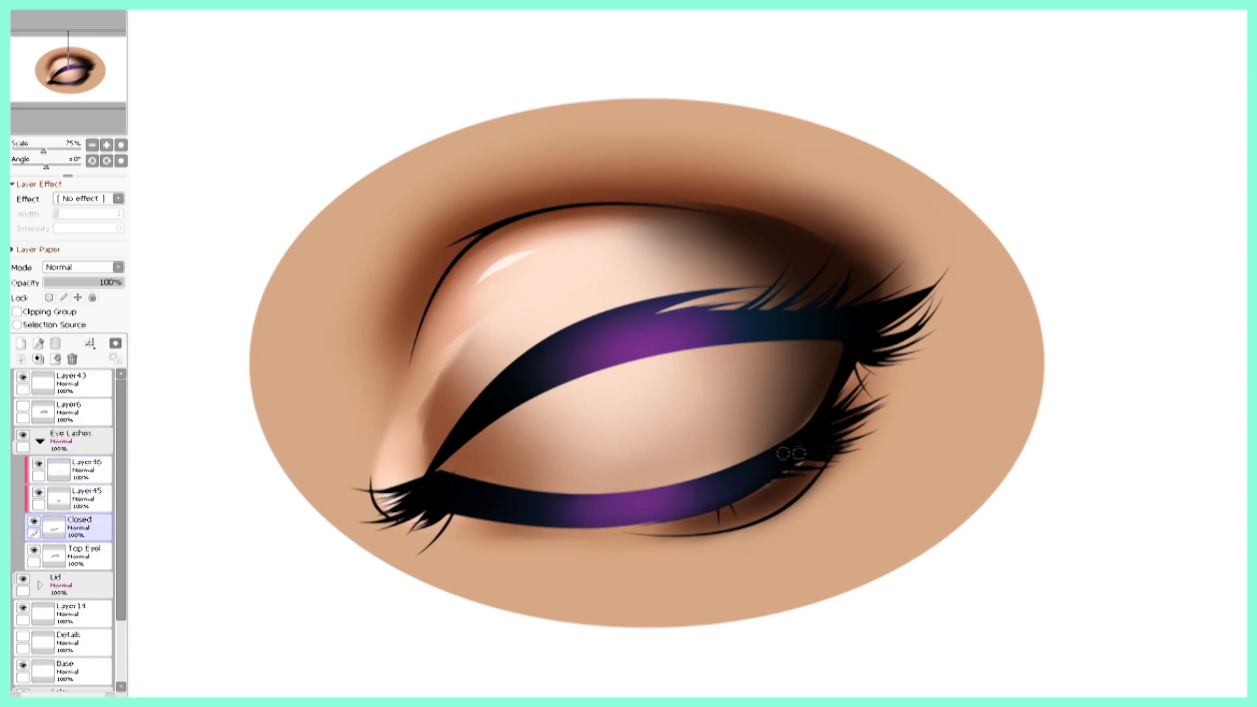
left_click_drag(789, 476, 845, 505)
key("ctrl+z")
left_click_drag(848, 418, 907, 373)
left_click_drag(834, 442, 901, 384)
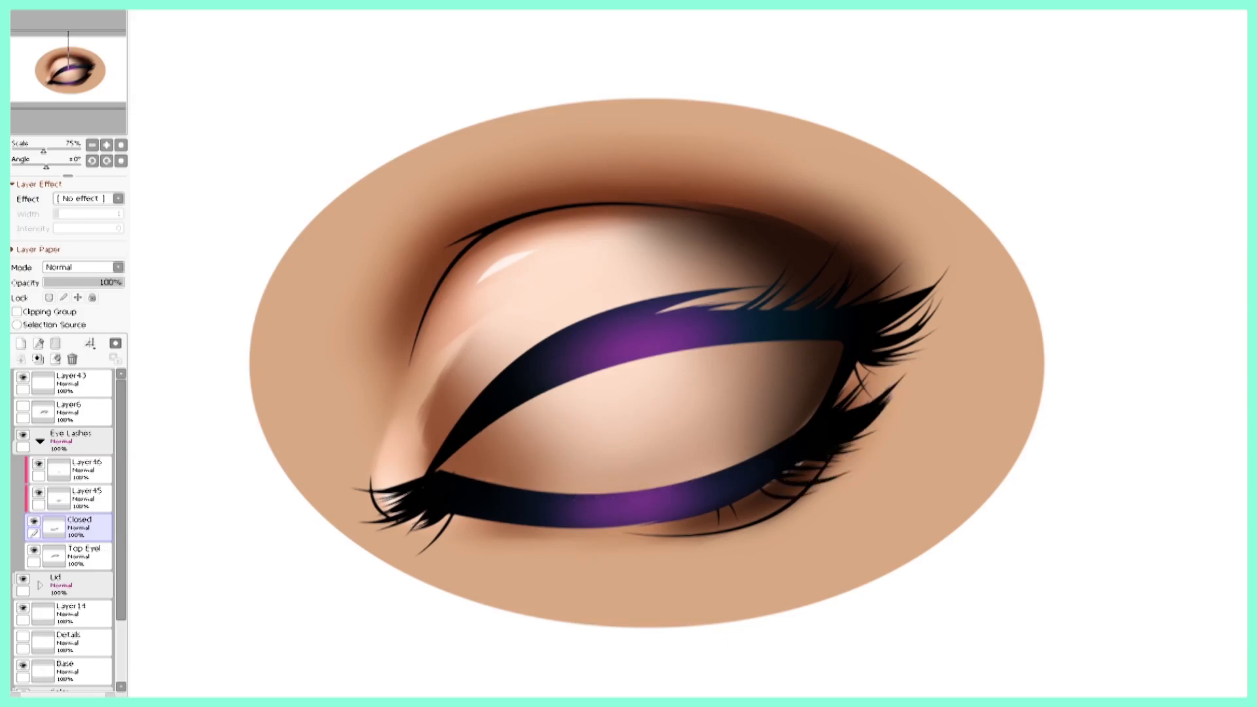
left_click_drag(452, 516, 702, 530)
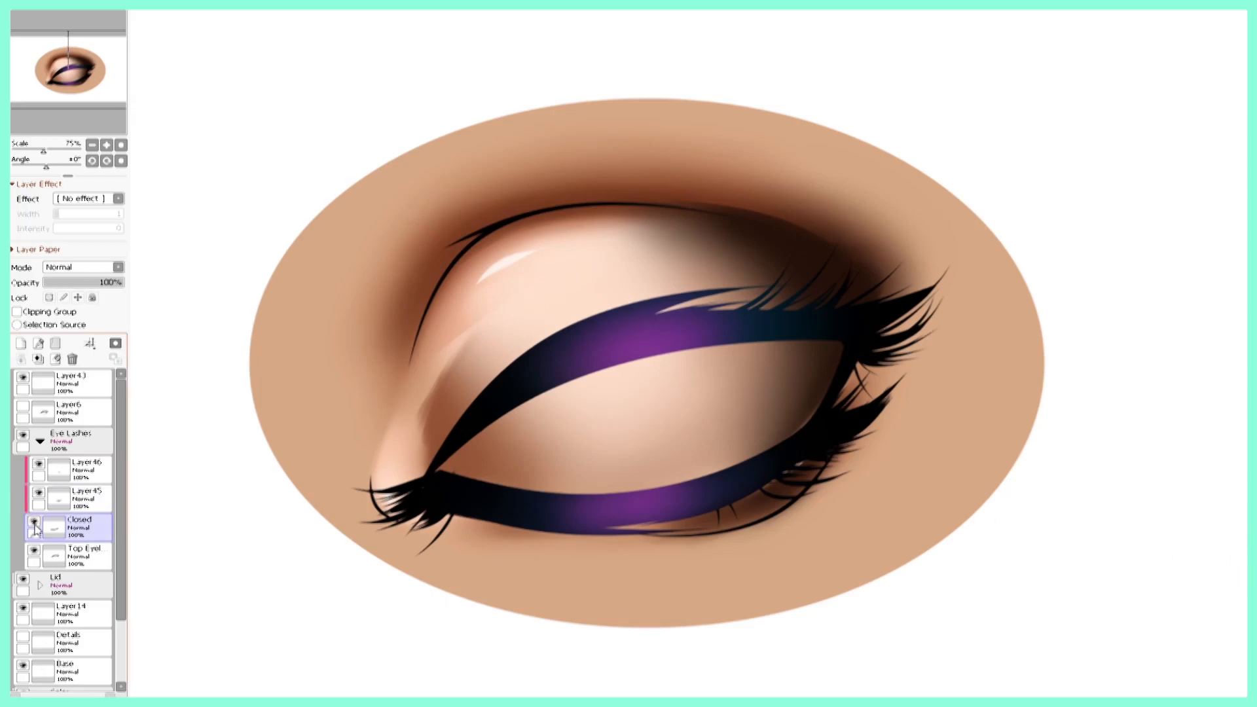
- Merge the two clipped colour layers with the Closed lash layer
left_click(70, 477)
left_click(71, 517, "shift")
key("ctrl+e")
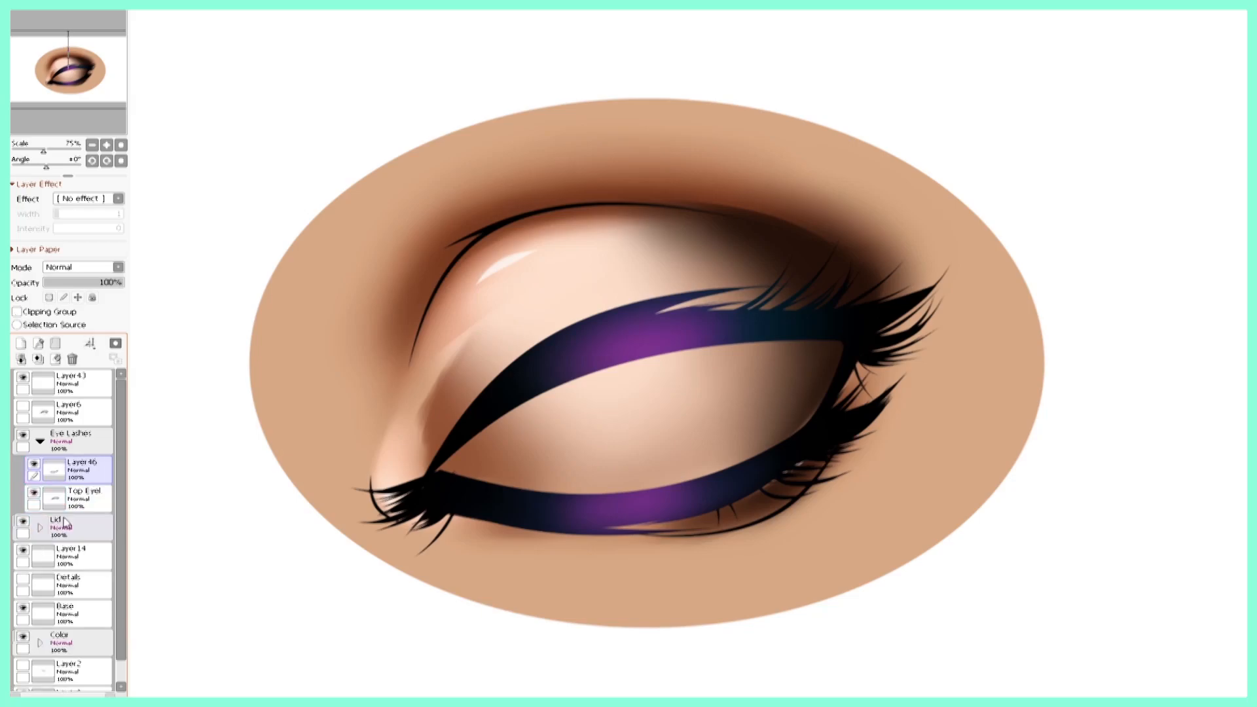
- Compare the open and closed lashes by toggling their visibility, then hide and collapse the Eye Lashes folder
left_click(41, 443)
left_click(40, 442)
left_click(34, 465)
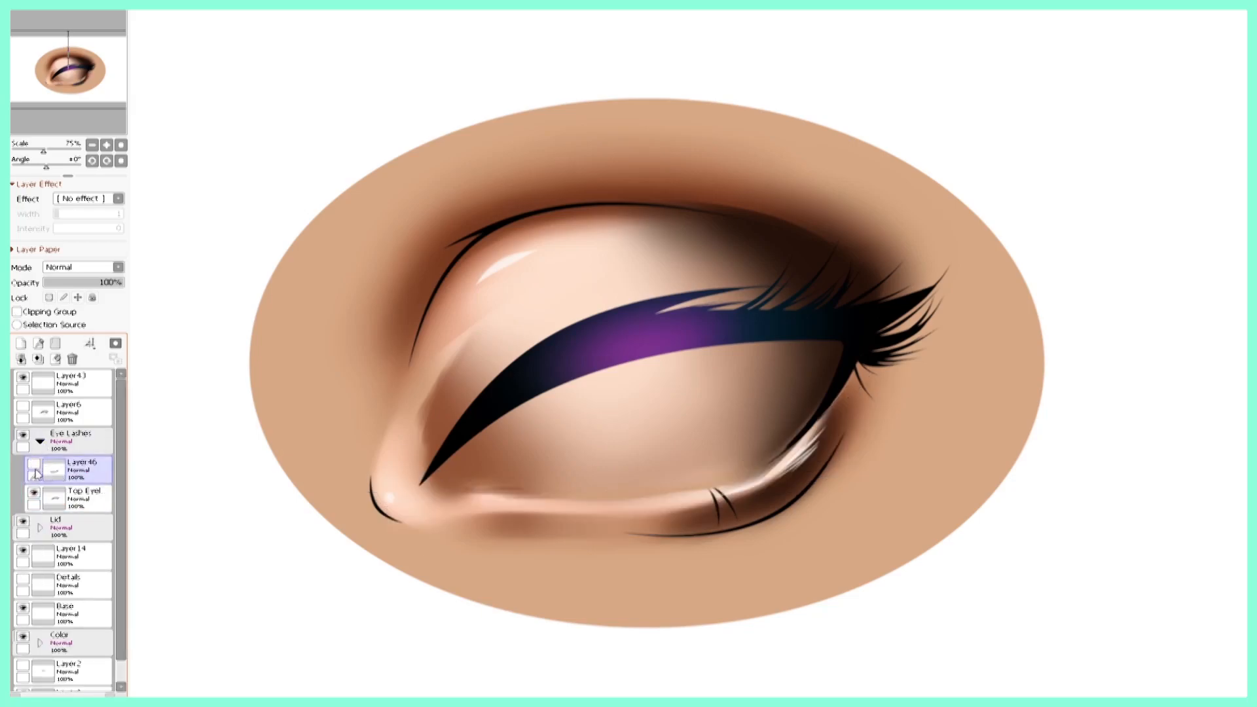
left_click(34, 491)
left_click(34, 464)
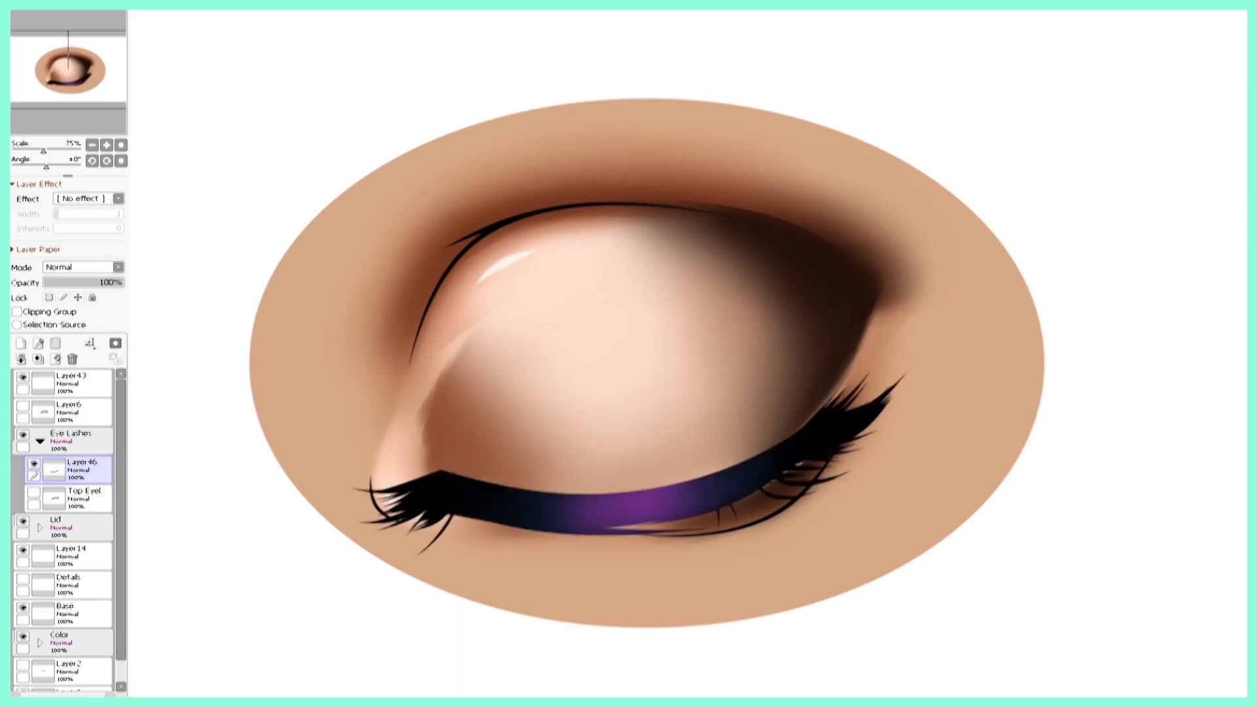
left_click(34, 465)
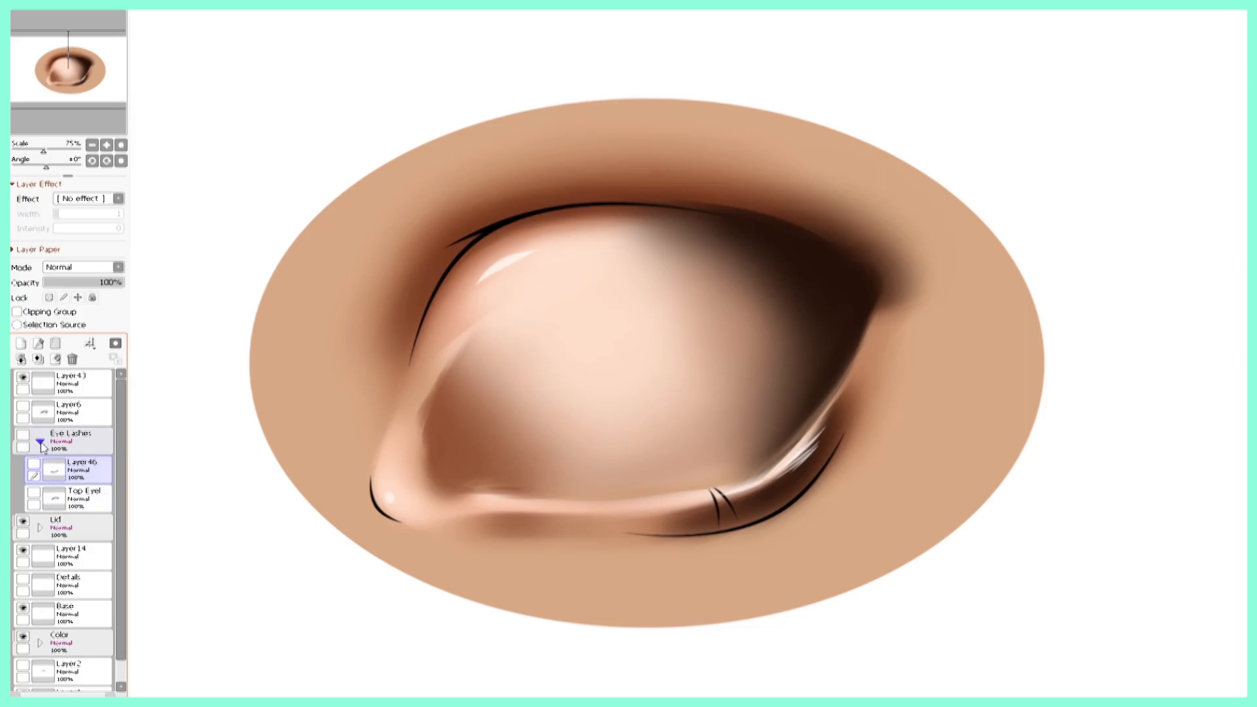
left_click(40, 442)
left_click(39, 442)
left_click(40, 442)
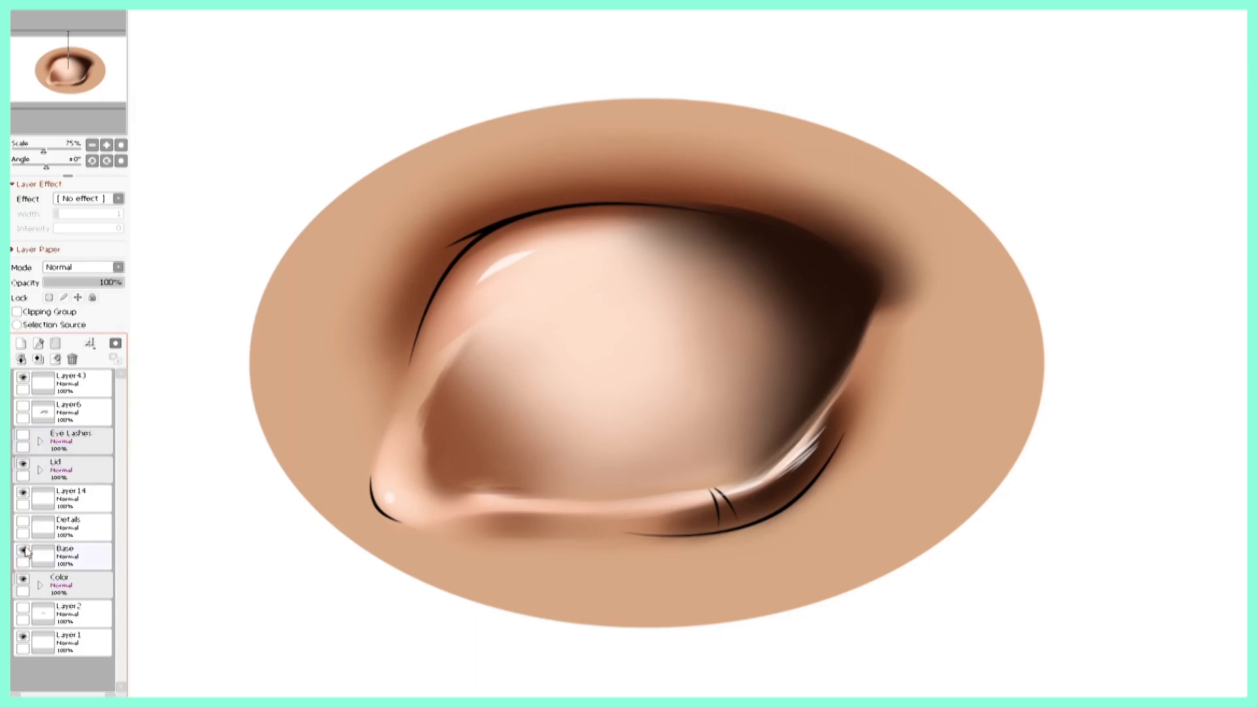
- Rename Layer44 inside the Lid folder as Base
left_click(40, 470)
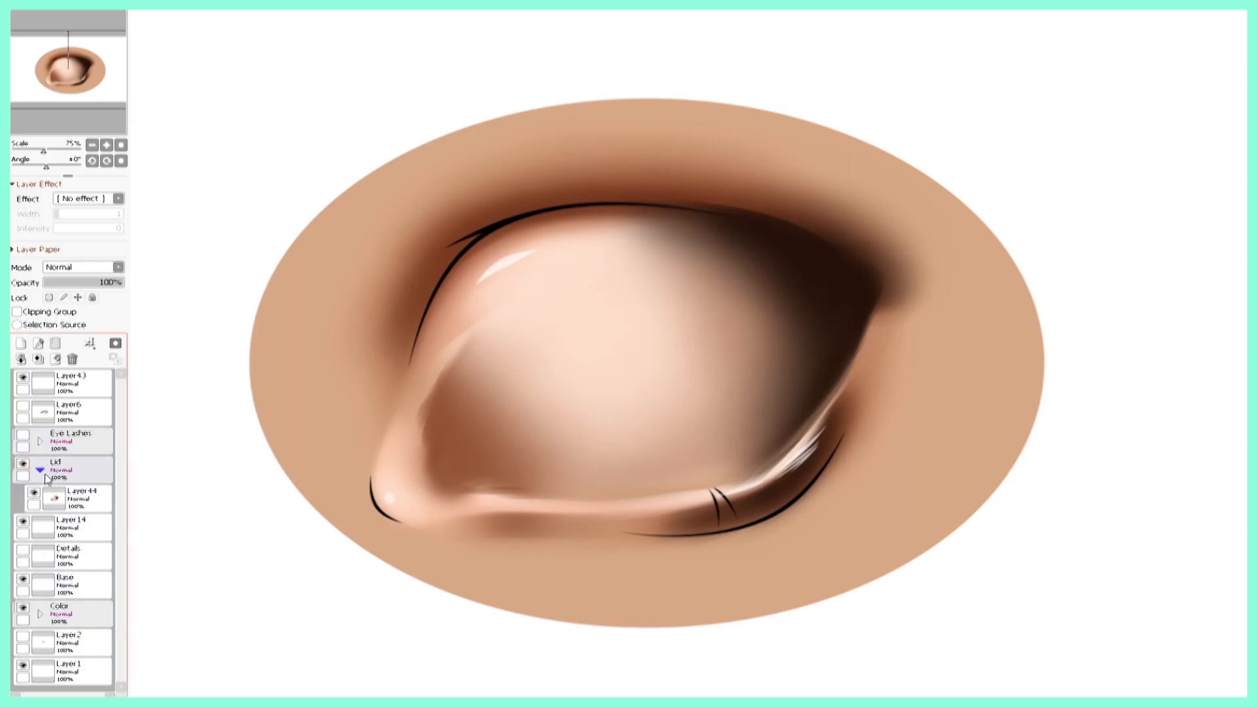
left_click(76, 504)
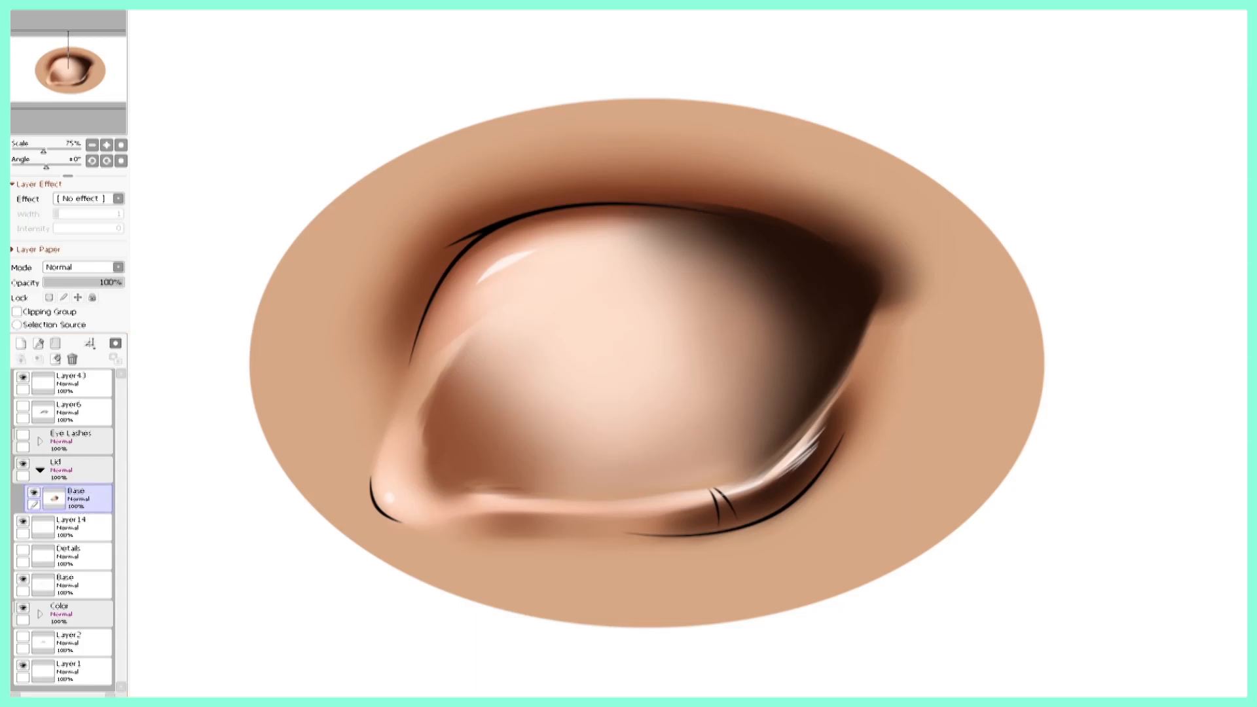
left_click(39, 471)
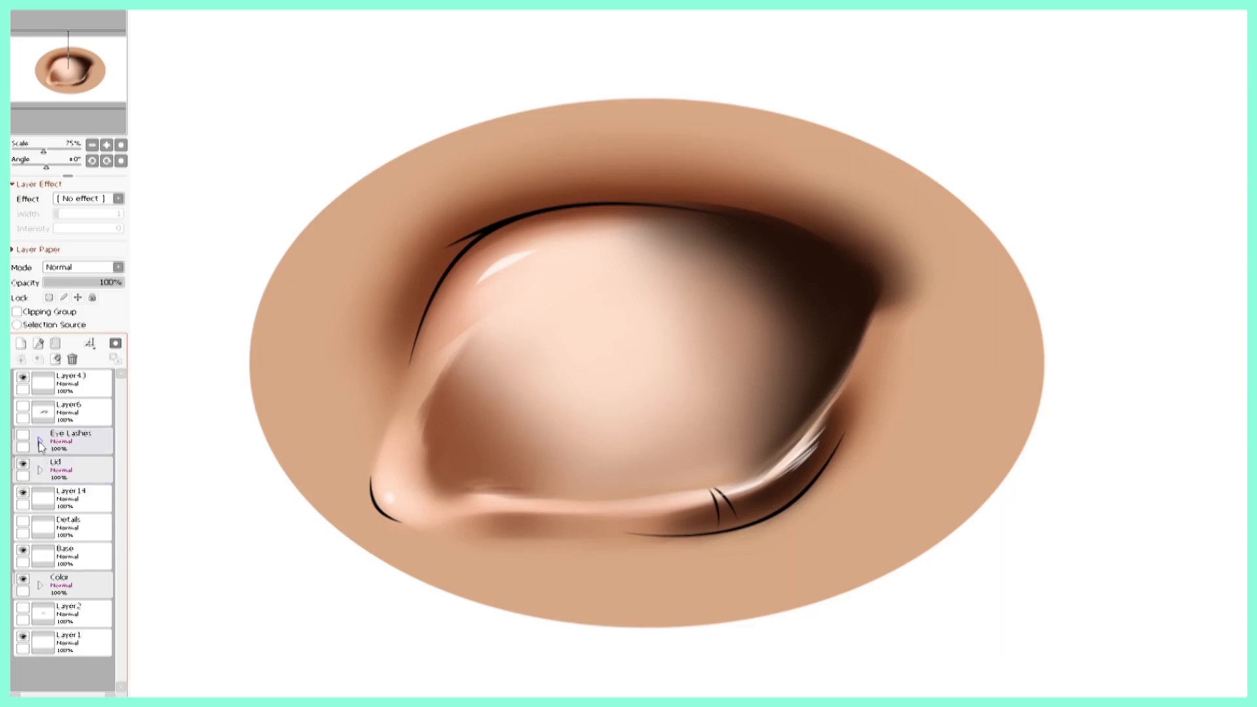
- Duplicate the open-eye top lash layer, name the copy 2, and hide the closed lashes and the Lid folder
left_click(40, 441)
left_click(56, 501)
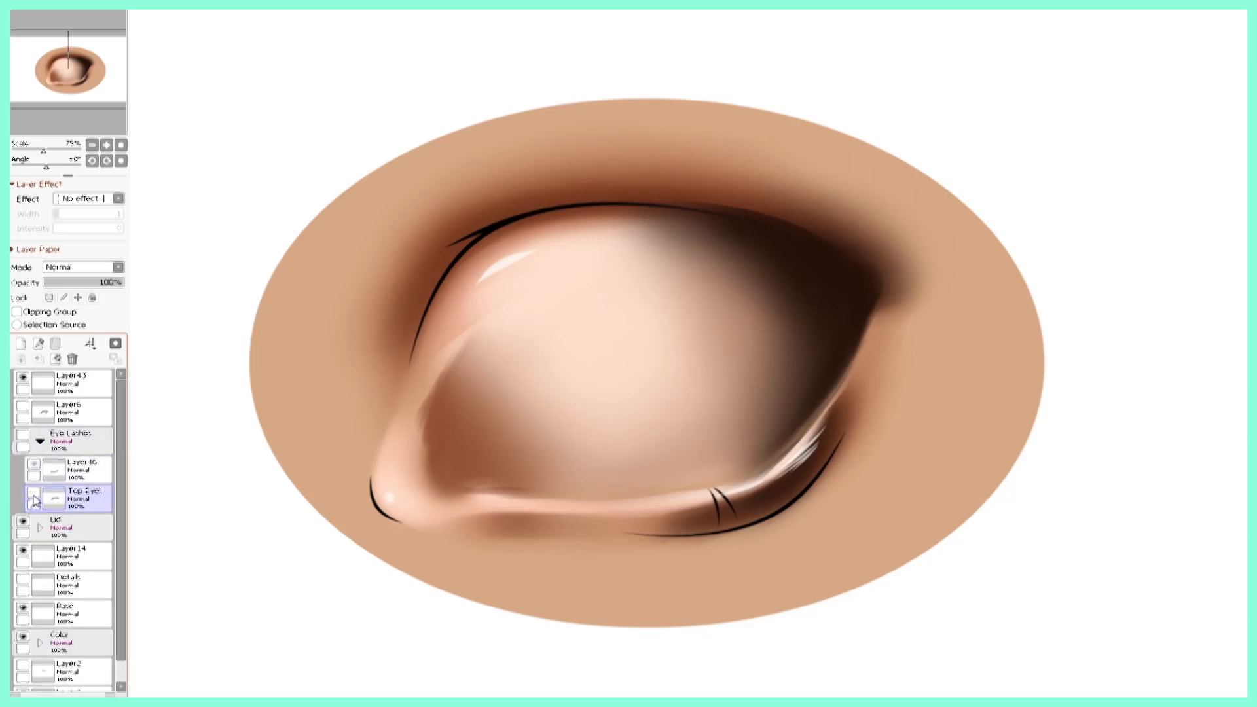
left_click(23, 436)
left_click(33, 464)
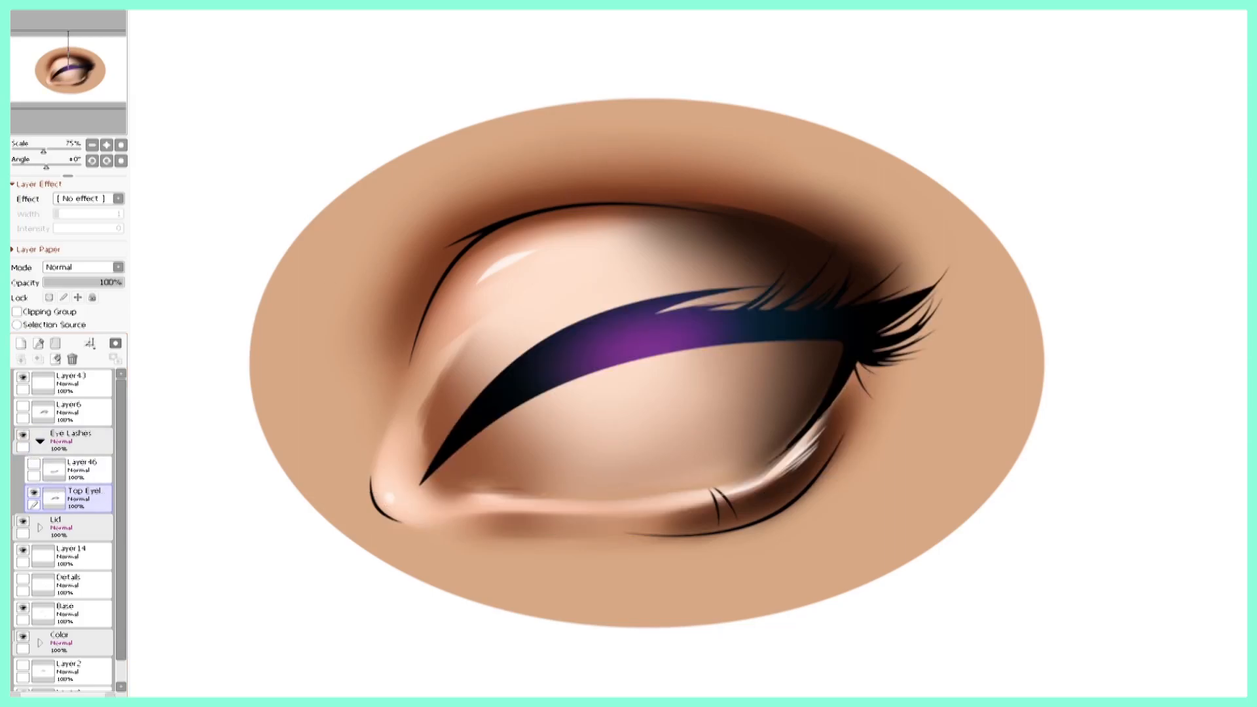
key("ctrl+j")
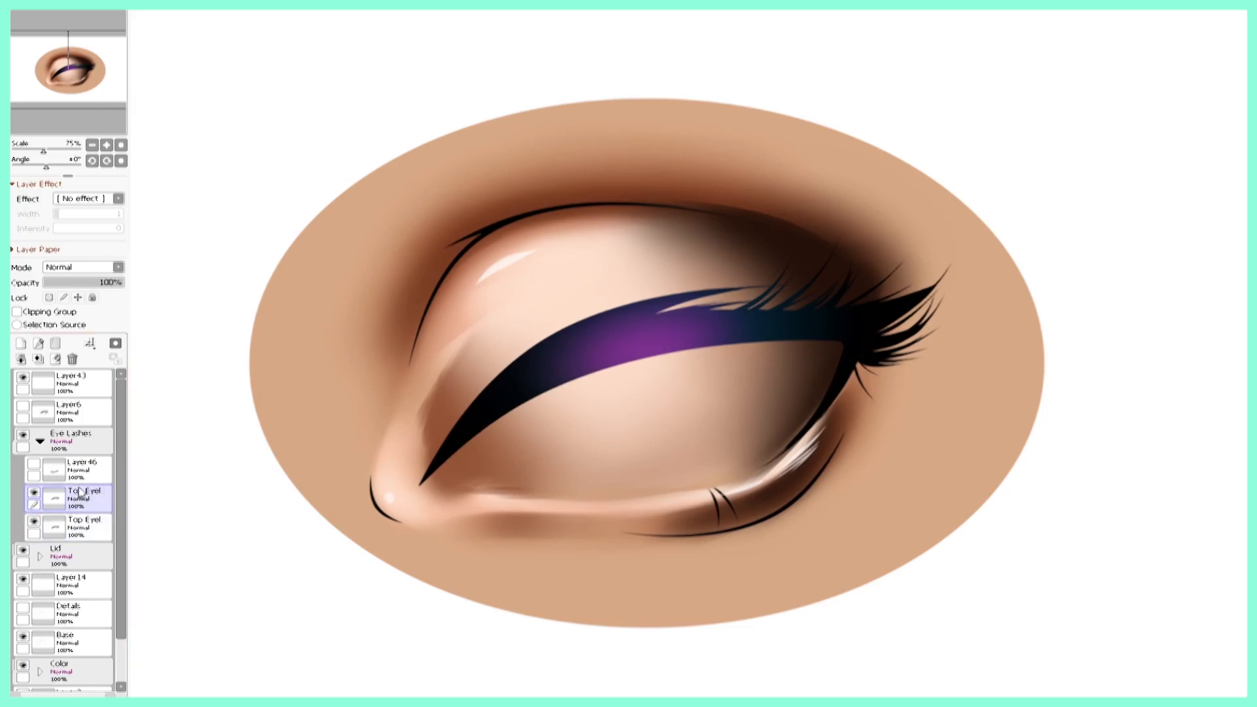
left_click(23, 549)
left_click(72, 470)
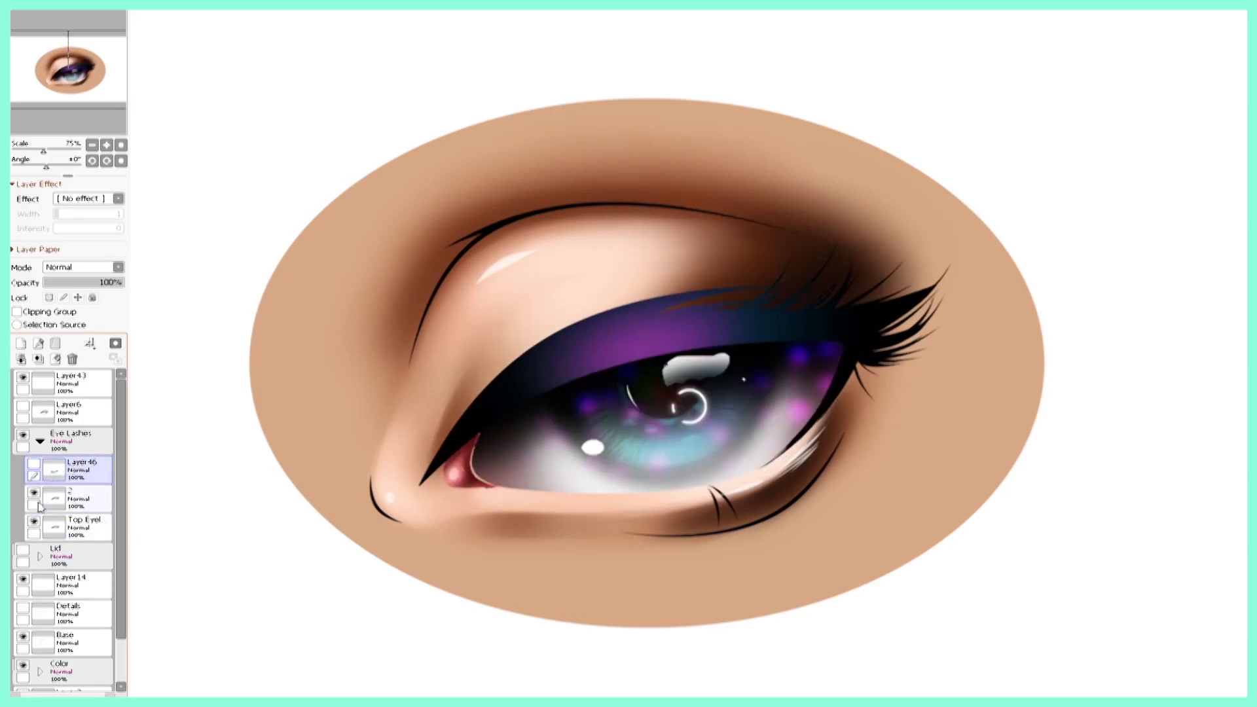
- Hide the original top lashes, then squash lash layer 2 vertically from its upper edge and nudge it slightly upward
left_click(95, 528)
left_click(33, 522)
left_click(91, 497)
key("ctrl+t")
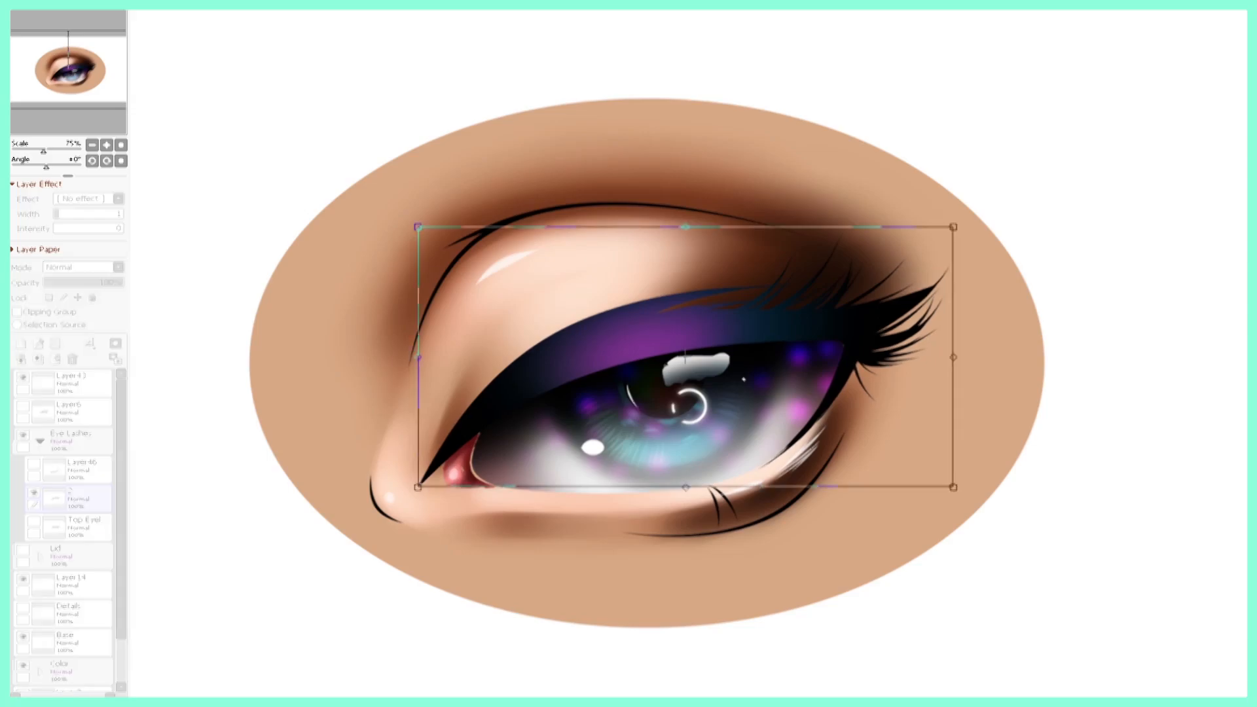
left_click_drag(686, 227, 685, 252)
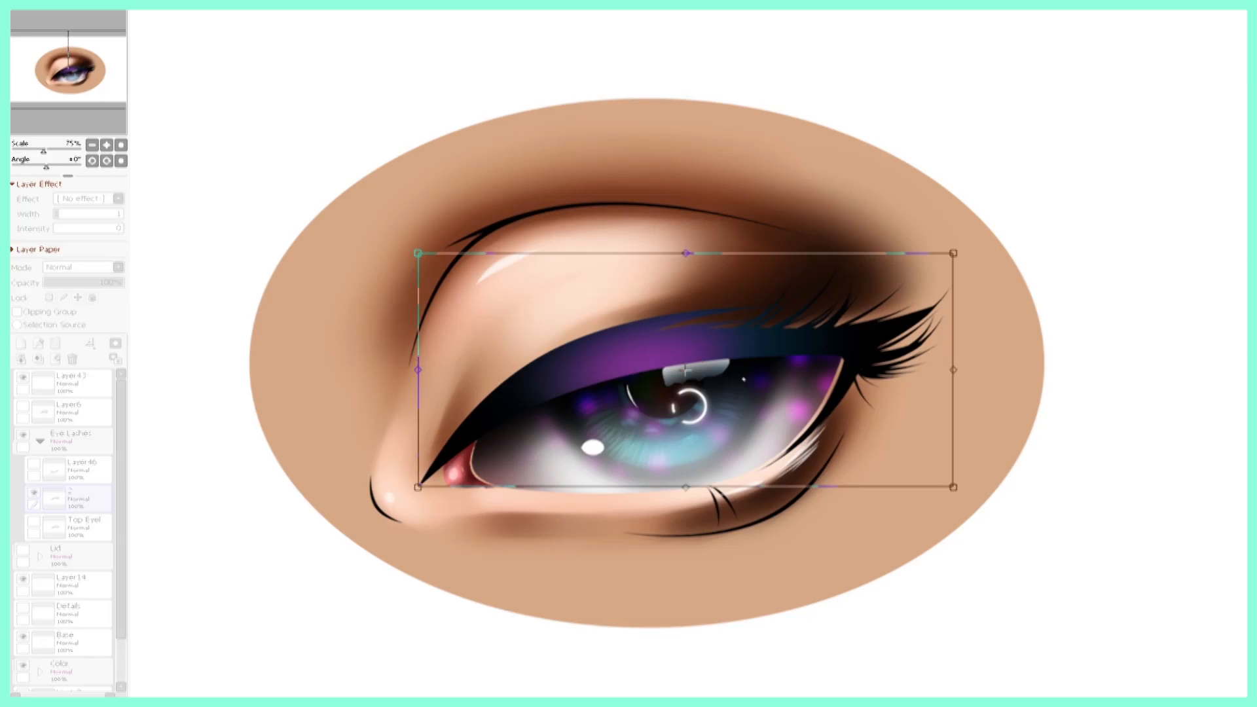
key("Up")
key("Up")
key("Up")
key("Up")
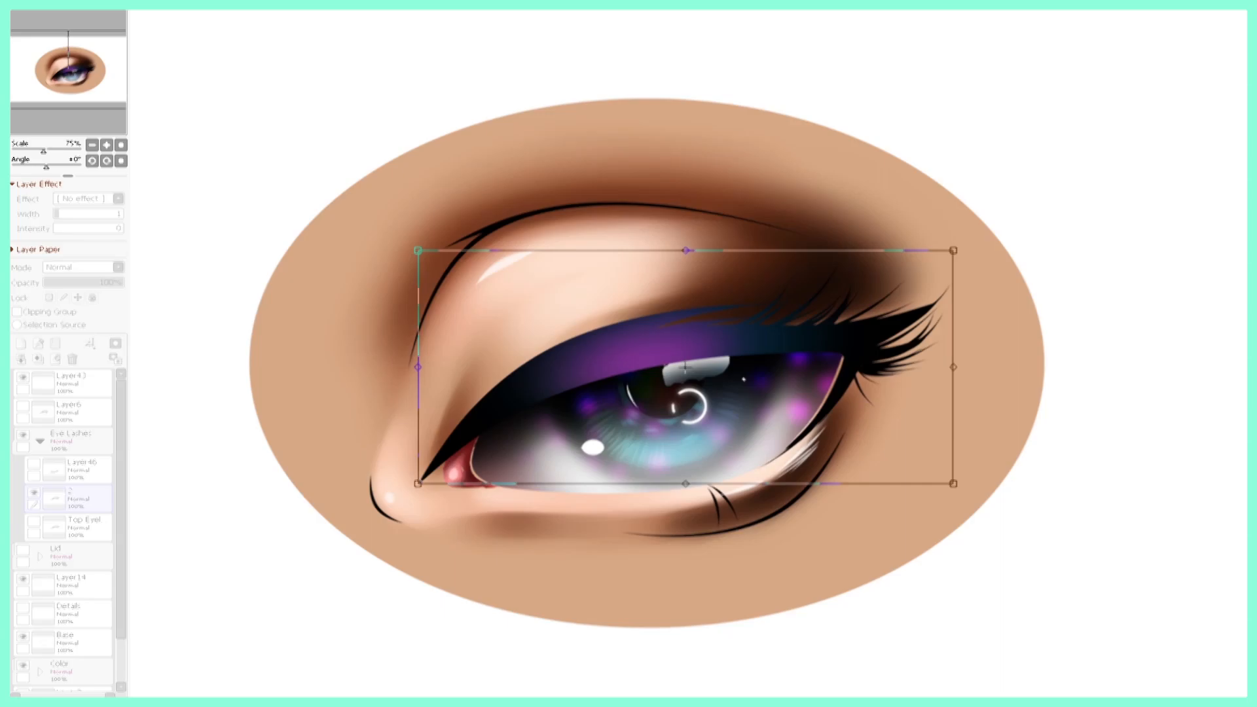
key("Return")
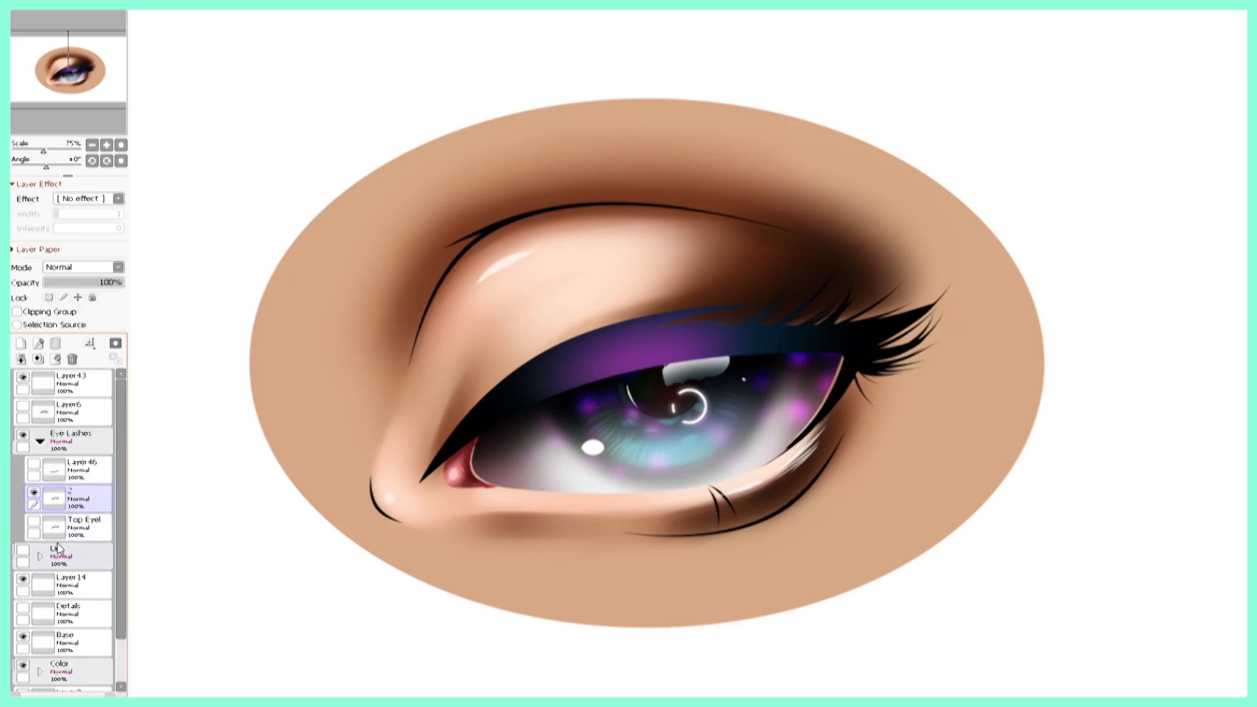
- Make the Details layer visible and check the lash layer by toggling its visibility
scroll(119, 510, "down", 2)
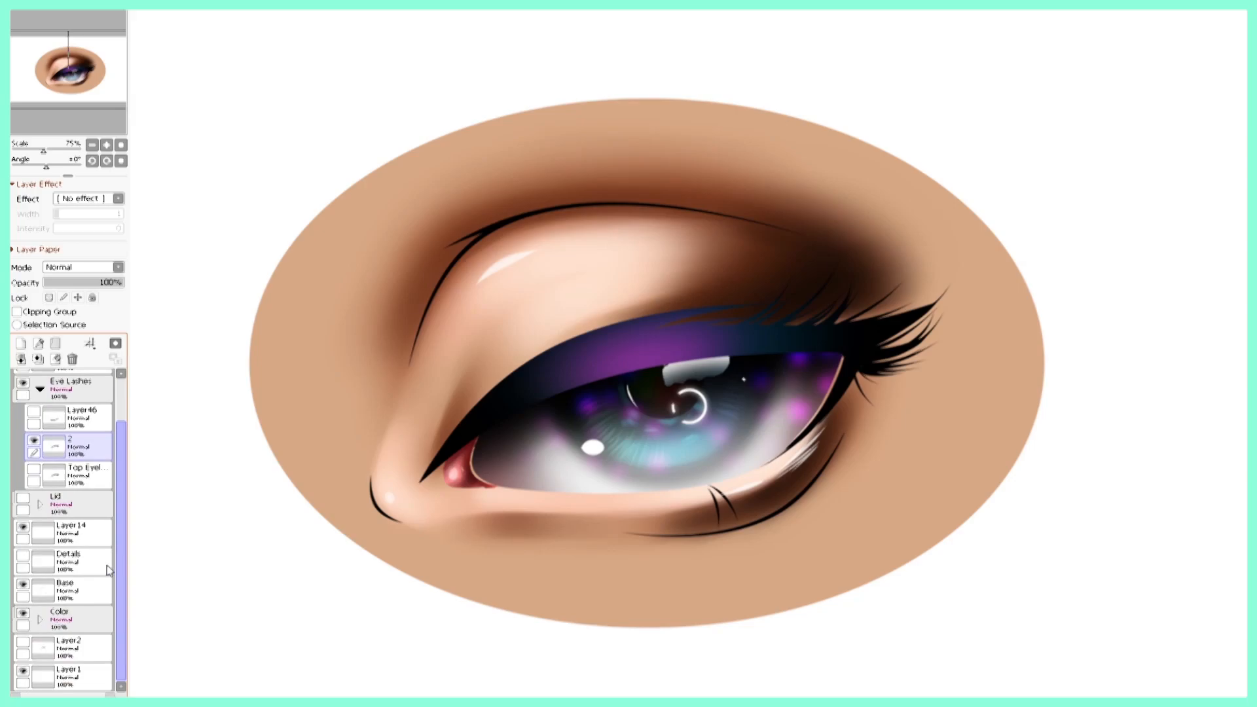
left_click(23, 528)
left_click(23, 530)
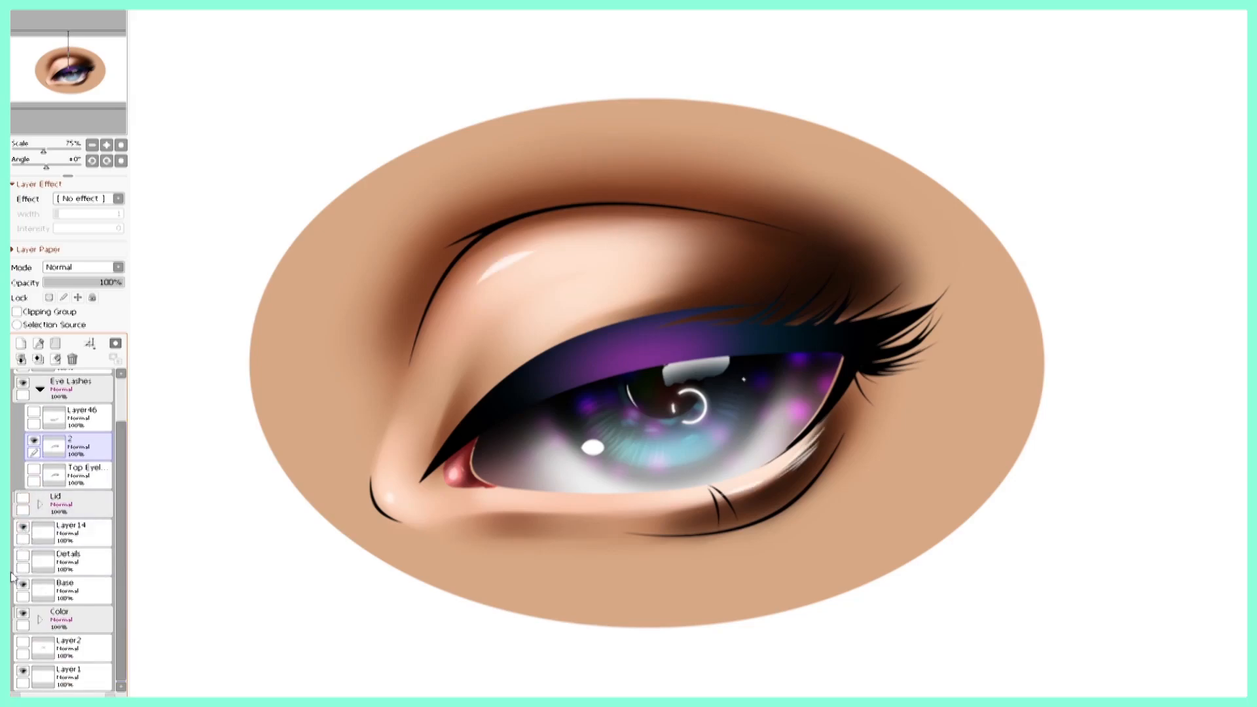
left_click(23, 556)
left_click(34, 440)
left_click(33, 441)
- Show the Lid folder, duplicate its Base layer as 2, and leave only the copy visible
left_click(40, 504)
left_click(23, 498)
left_click(77, 562)
left_click(33, 556)
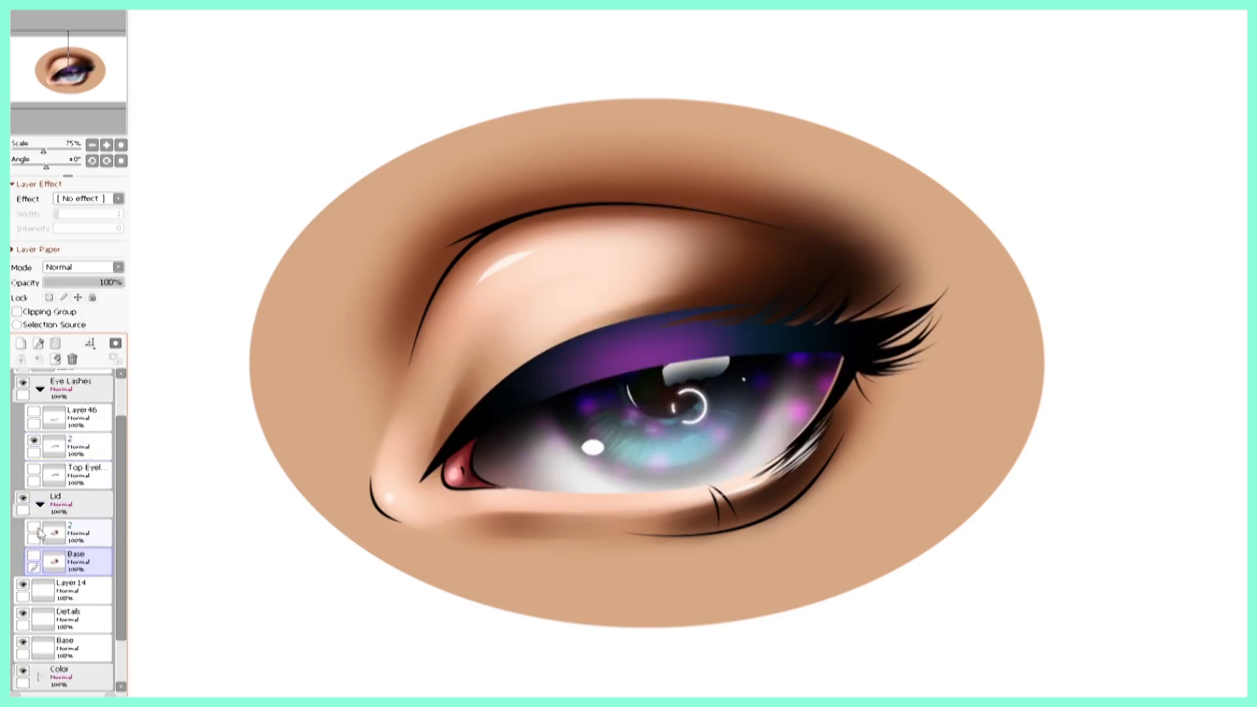
left_click(34, 527)
left_click(55, 533)
left_click(33, 527)
left_click(34, 527)
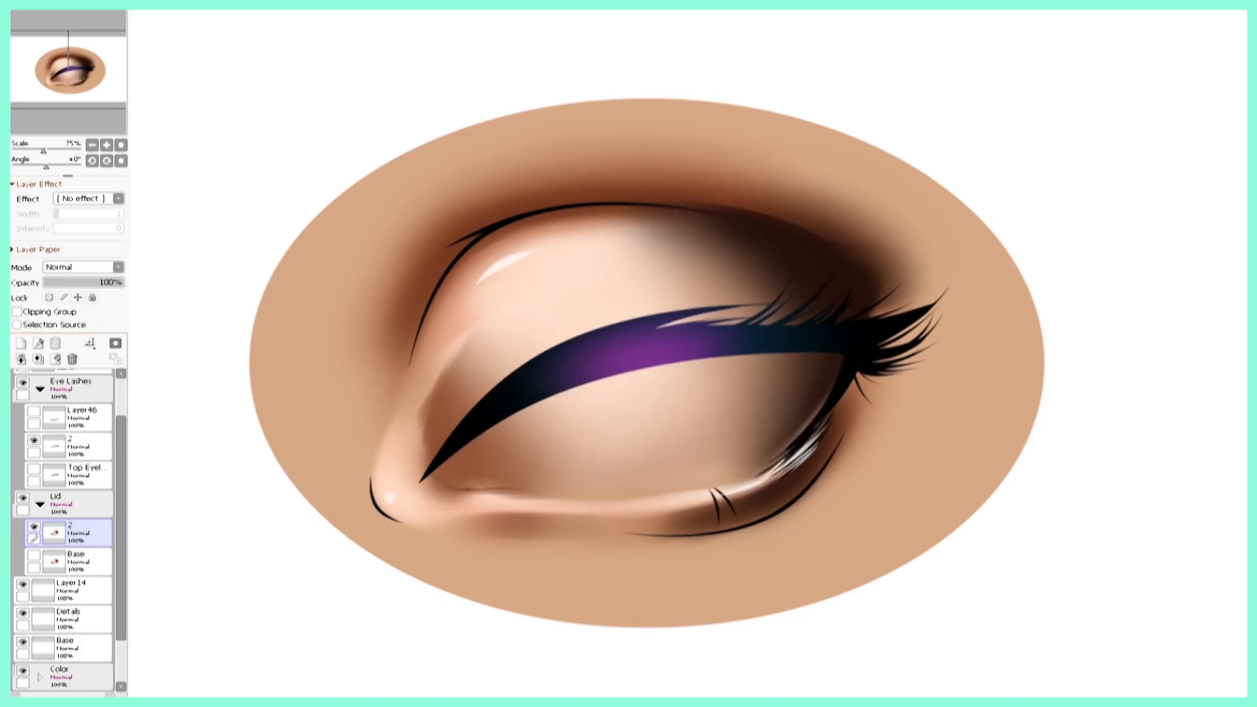
- Erase the part of lid layer 2 below the lowered lashes with a larger brush to uncover the eye
key("bracketright")
key("bracketright")
key("bracketright")
key("bracketright")
key("bracketright")
key("bracketright")
key("bracketright")
key("bracketright")
key("bracketright")
mouse_move(391, 456)
left_mouse_down()
mouse_move(466, 303)
mouse_move(427, 398)
left_mouse_up()
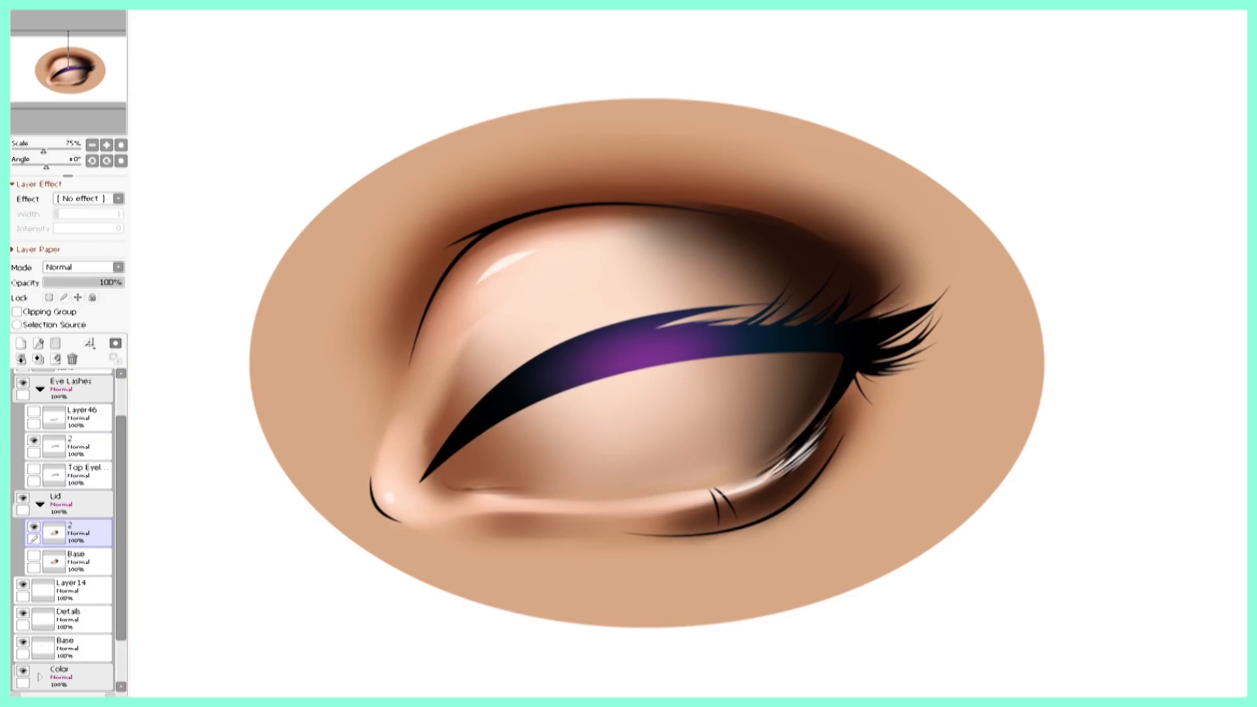
left_click_drag(466, 438, 518, 448)
mouse_move(478, 485)
left_mouse_down()
mouse_move(596, 408)
mouse_move(714, 376)
mouse_move(827, 370)
mouse_move(733, 429)
mouse_move(825, 363)
mouse_move(754, 458)
mouse_move(715, 463)
mouse_move(735, 447)
mouse_move(658, 492)
mouse_move(738, 406)
mouse_move(699, 389)
mouse_move(590, 534)
mouse_move(586, 411)
mouse_move(549, 465)
mouse_move(500, 497)
mouse_move(461, 489)
mouse_move(556, 524)
left_mouse_up()
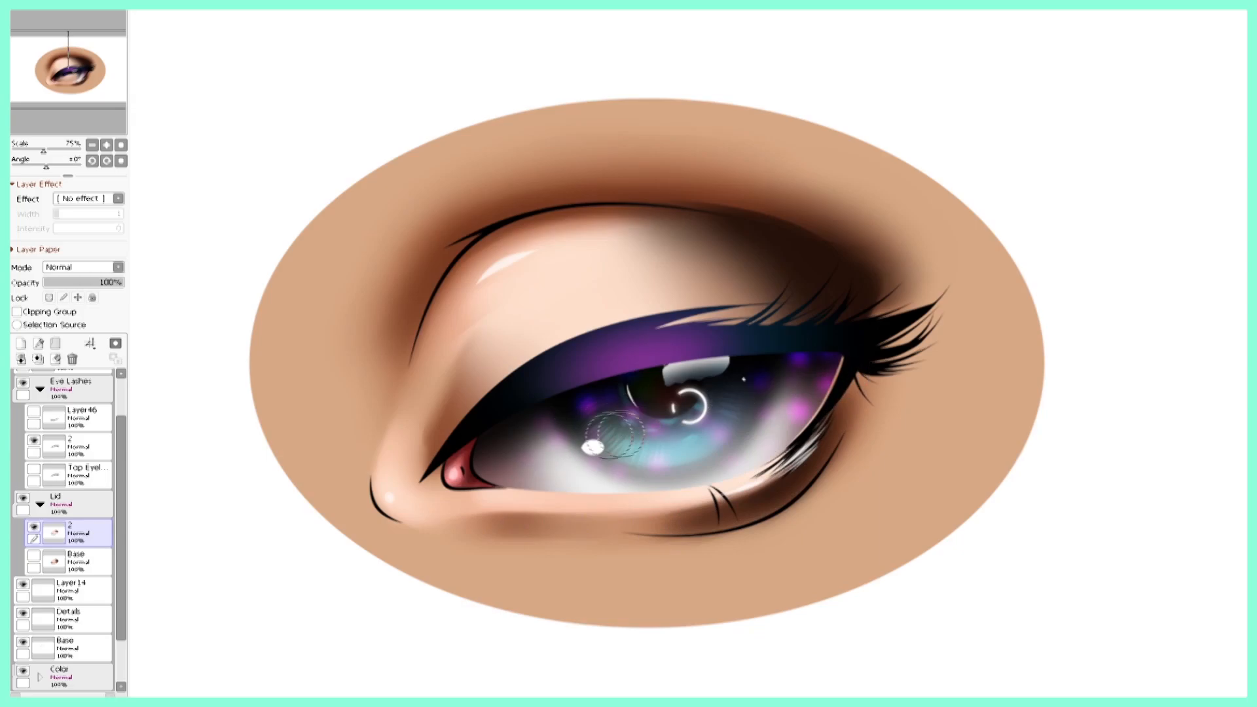
left_click(32, 531)
left_click(33, 530)
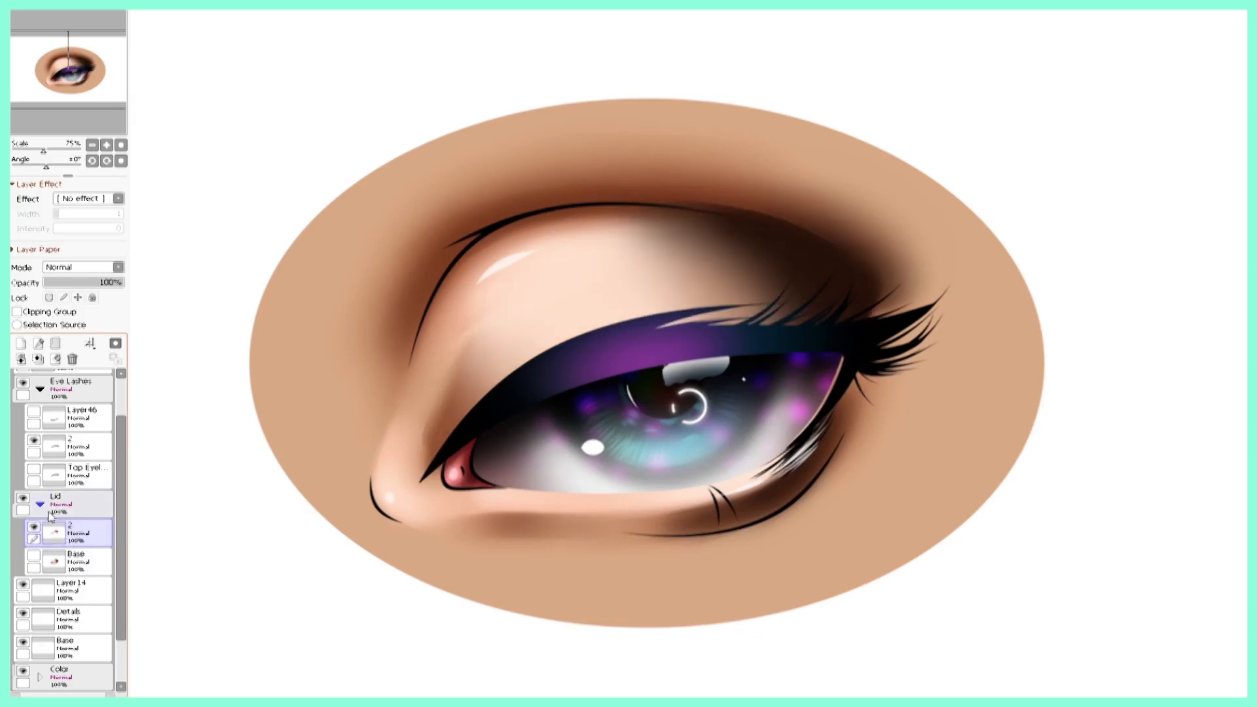
- Duplicate lash layer 2 as layer 3 and hide lash layer 2
left_click(40, 504)
left_click(33, 441)
left_click(33, 441)
left_click(82, 448)
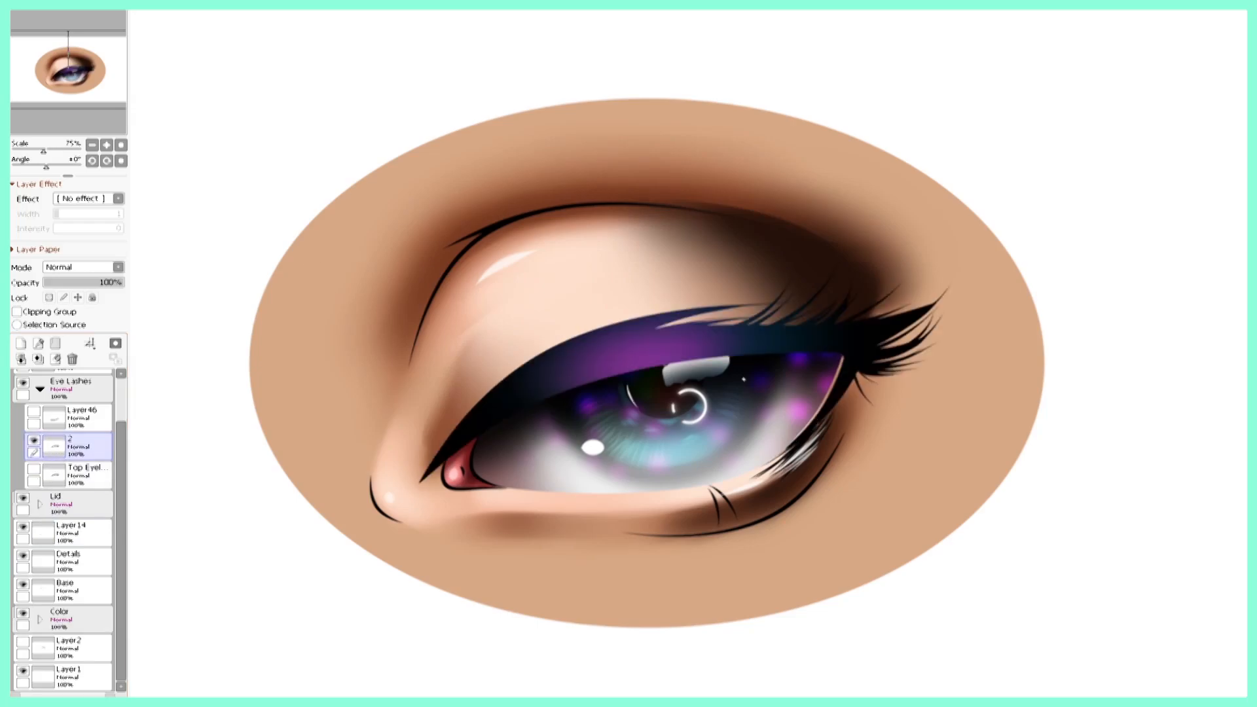
key("ctrl+j")
left_click(33, 469)
- Hide lid layer 2 and squash lash layer 3 further down vertically from its upper edge
left_click(40, 533)
left_click(34, 556)
left_click(63, 554)
left_click(59, 439)
key("ctrl+t")
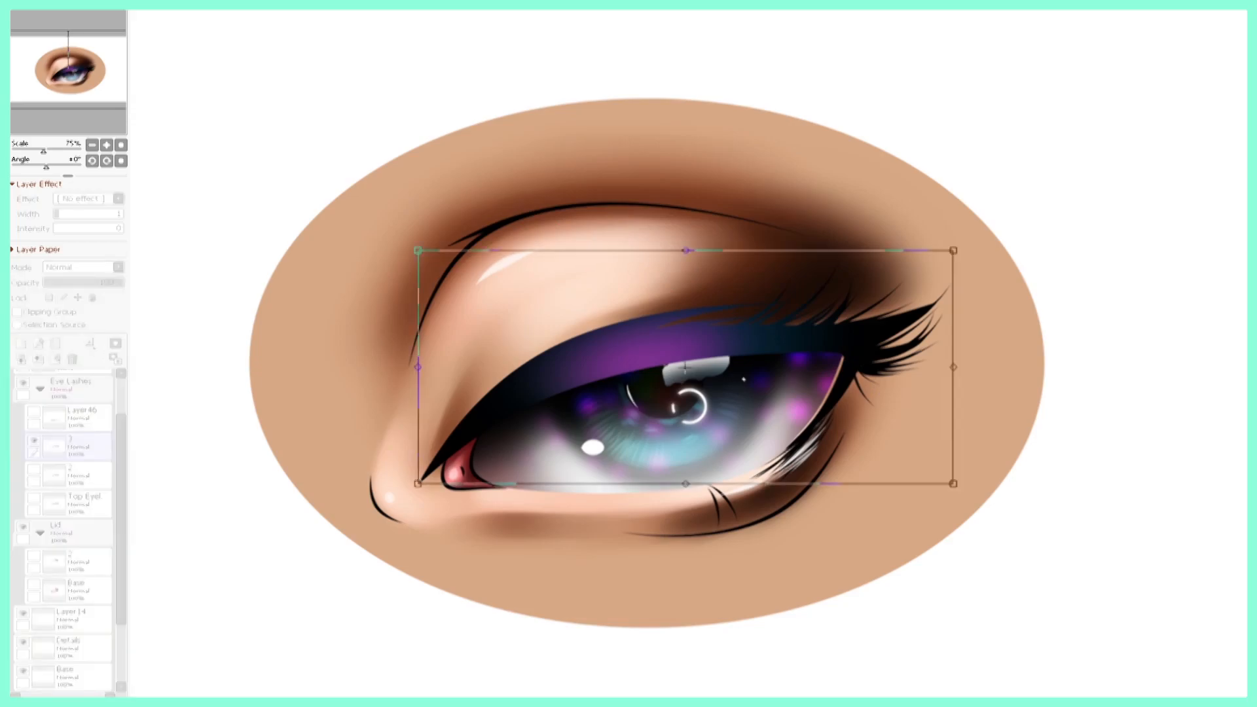
left_click_drag(686, 250, 685, 275)
key("Return")
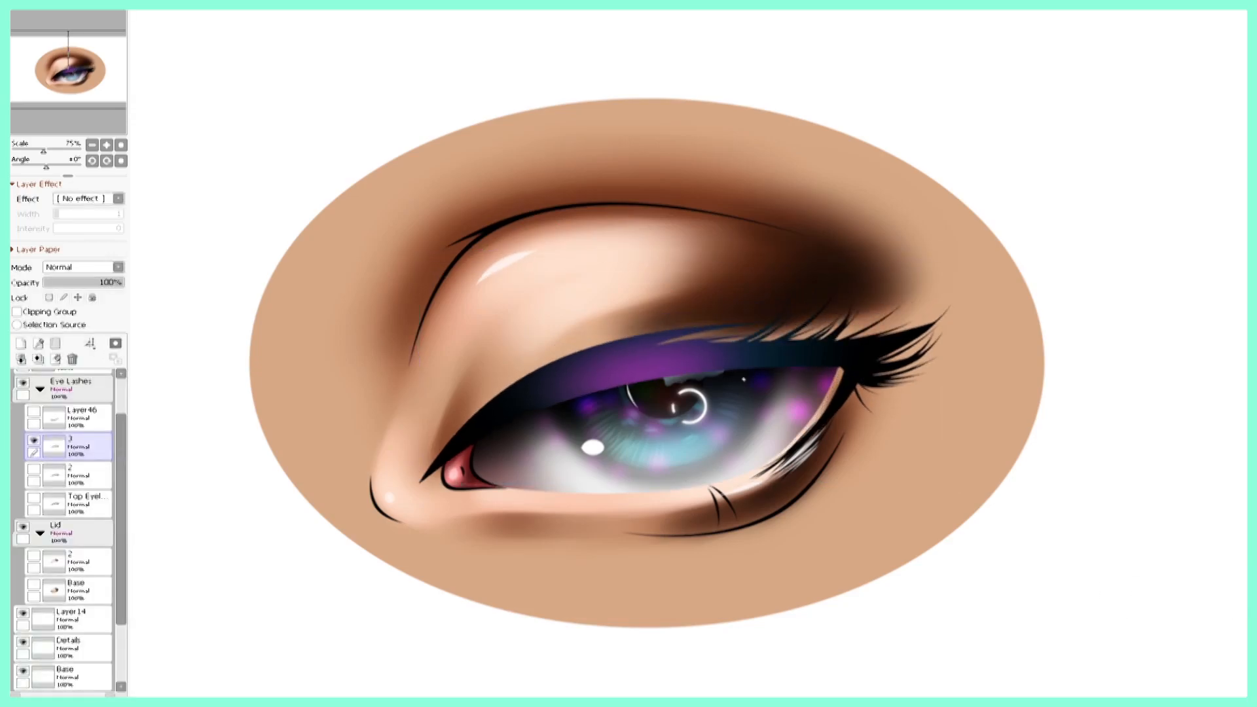
- Merge the eye layers in the Color folder's masked subfolder into Layer35 and adjust its hue and saturation
left_click(33, 411)
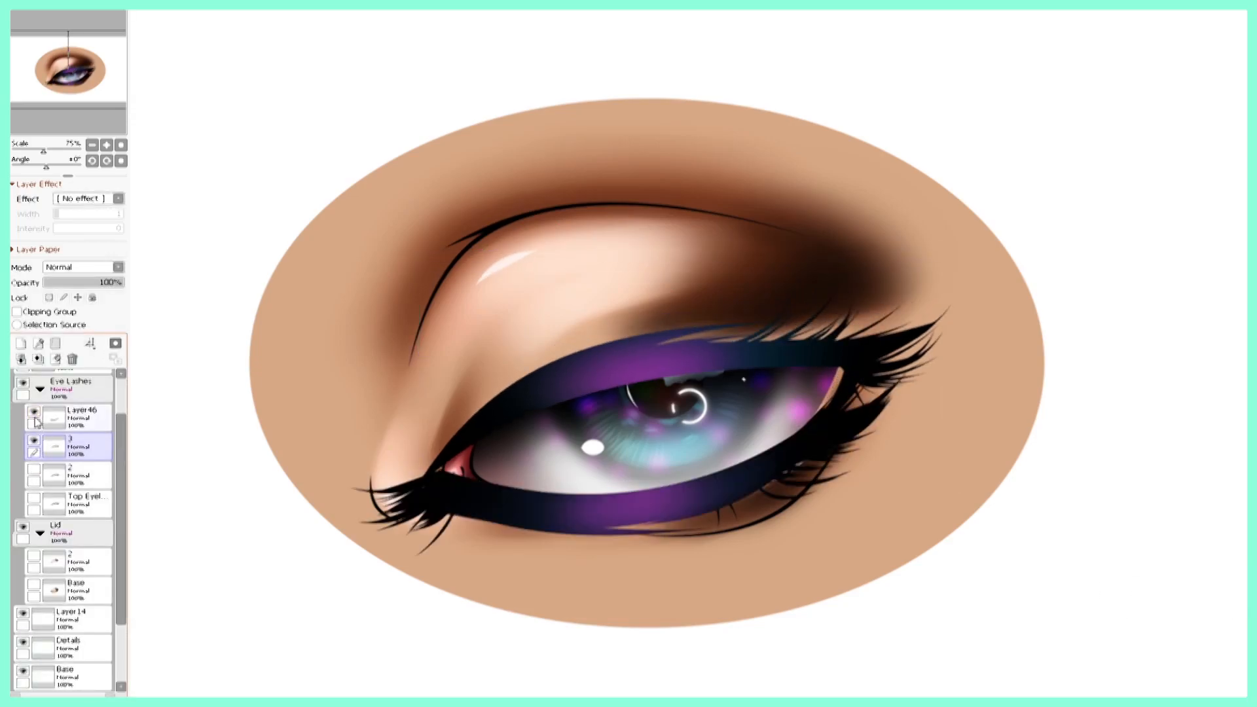
left_click(34, 412)
scroll(91, 485, "down", 3)
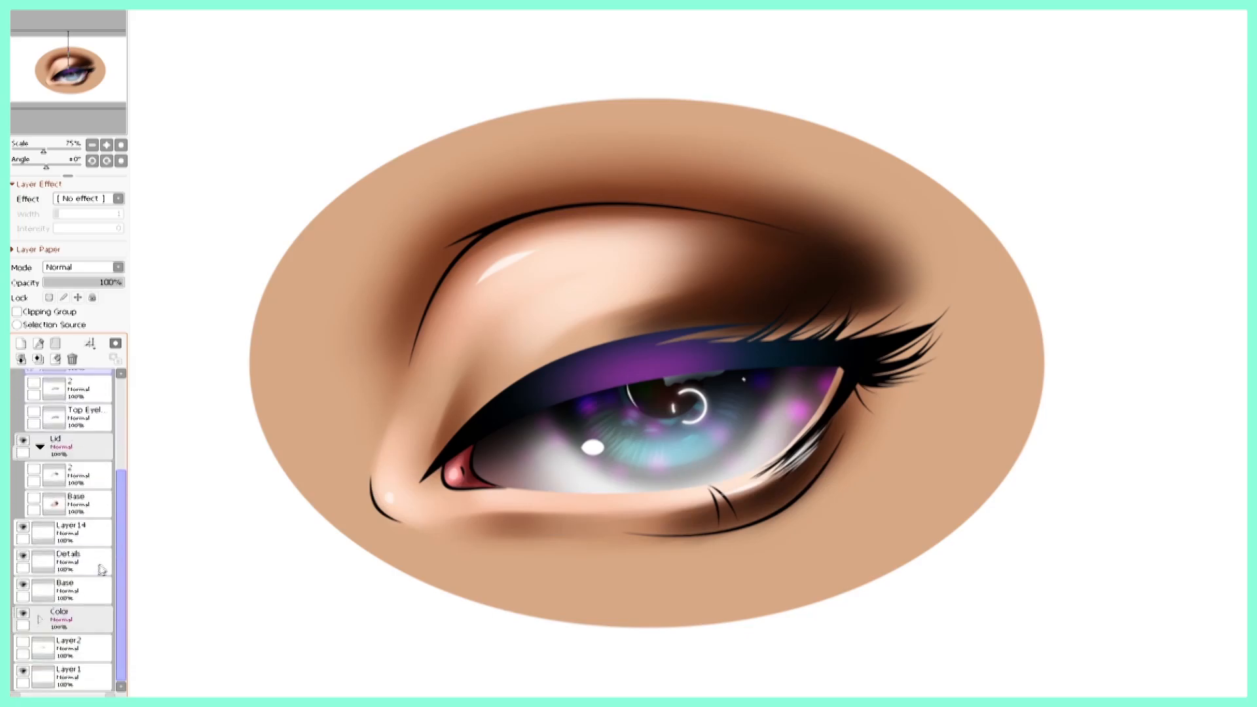
scroll(121, 465, "down", 3)
scroll(121, 465, "down", 10)
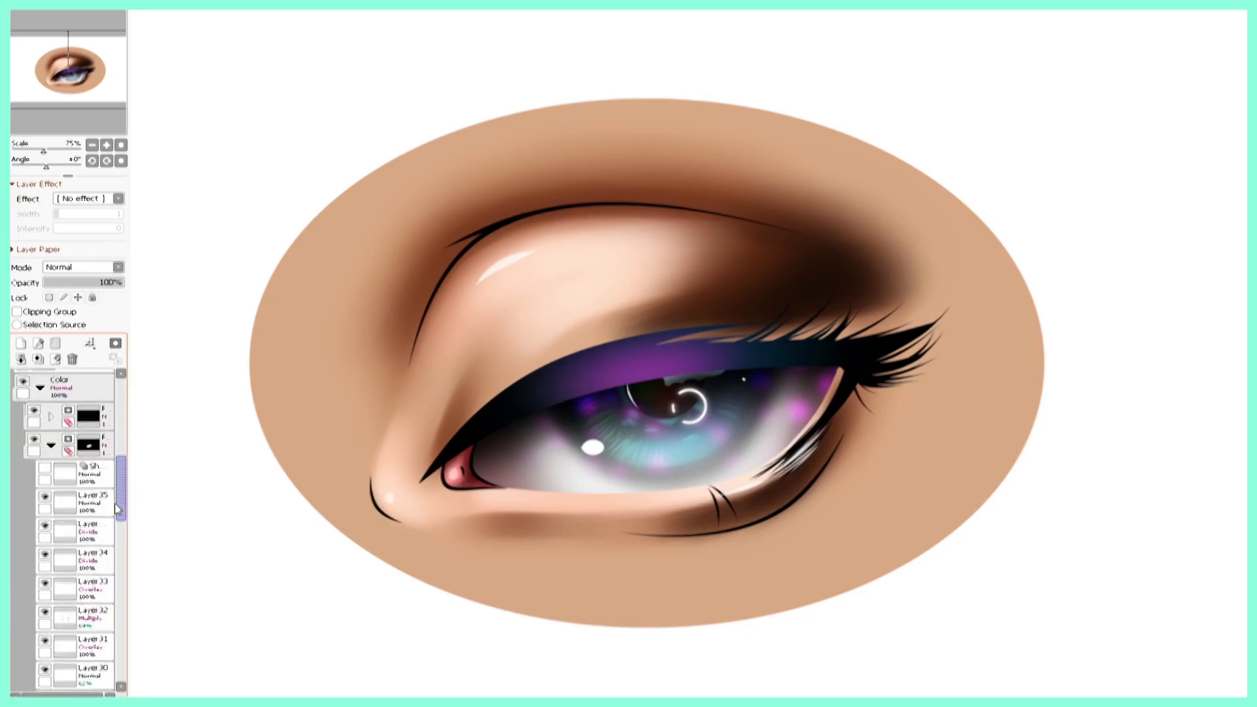
left_click_drag(123, 510, 121, 557)
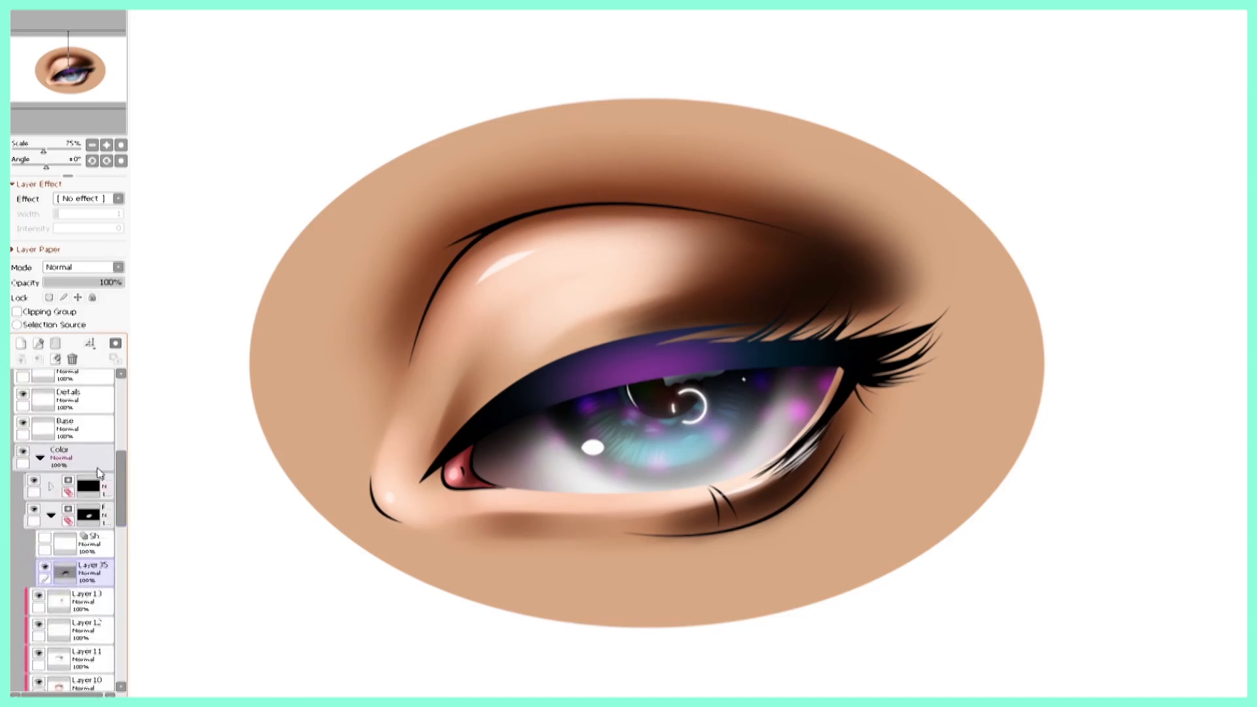
key("ctrl+u")
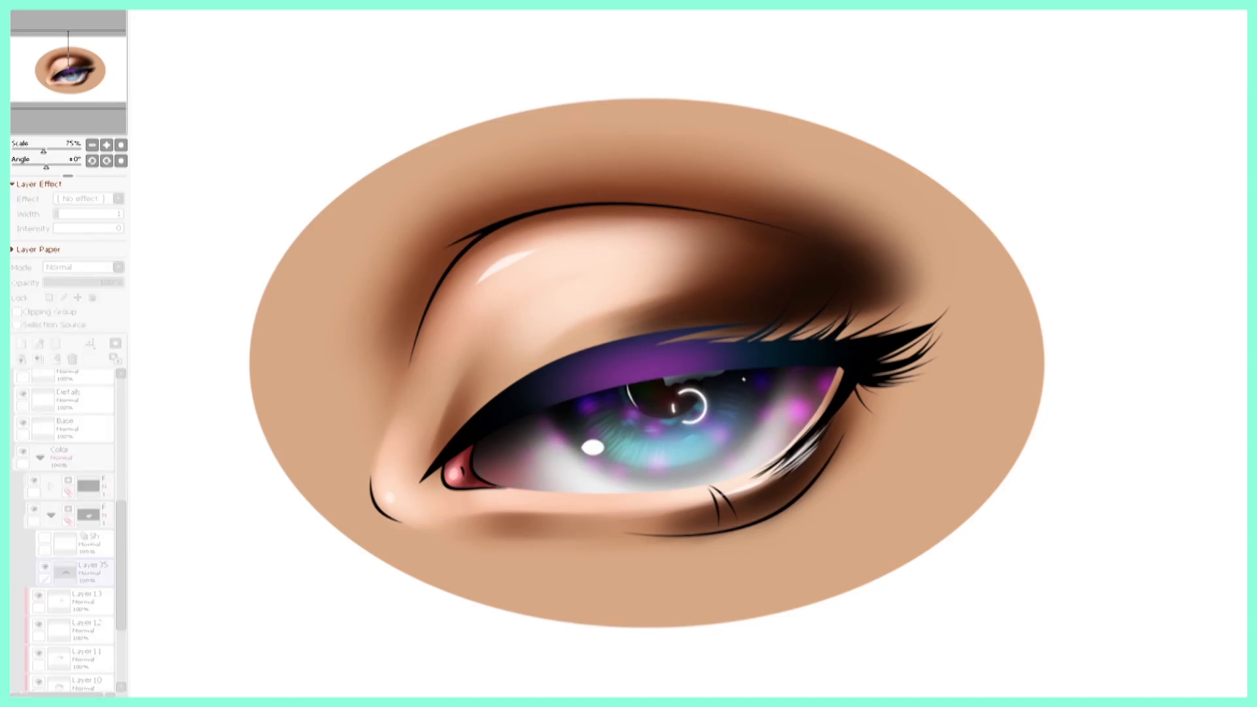
left_click(1041, 89)
- Add a new layer above Layer13 and paint a pink rim along the eye's outer lower edge
left_click(72, 599)
key("ctrl+shift+n")
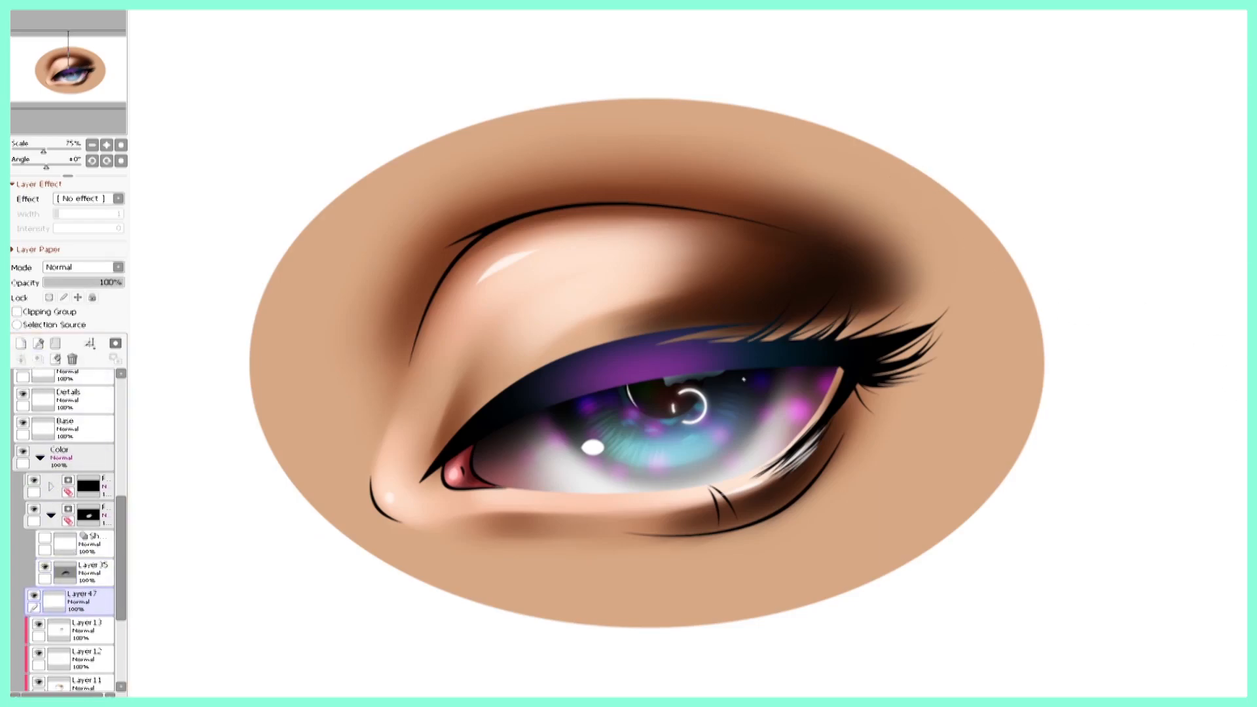
mouse_move(837, 368)
left_mouse_down()
mouse_move(779, 456)
mouse_move(750, 469)
left_mouse_up()
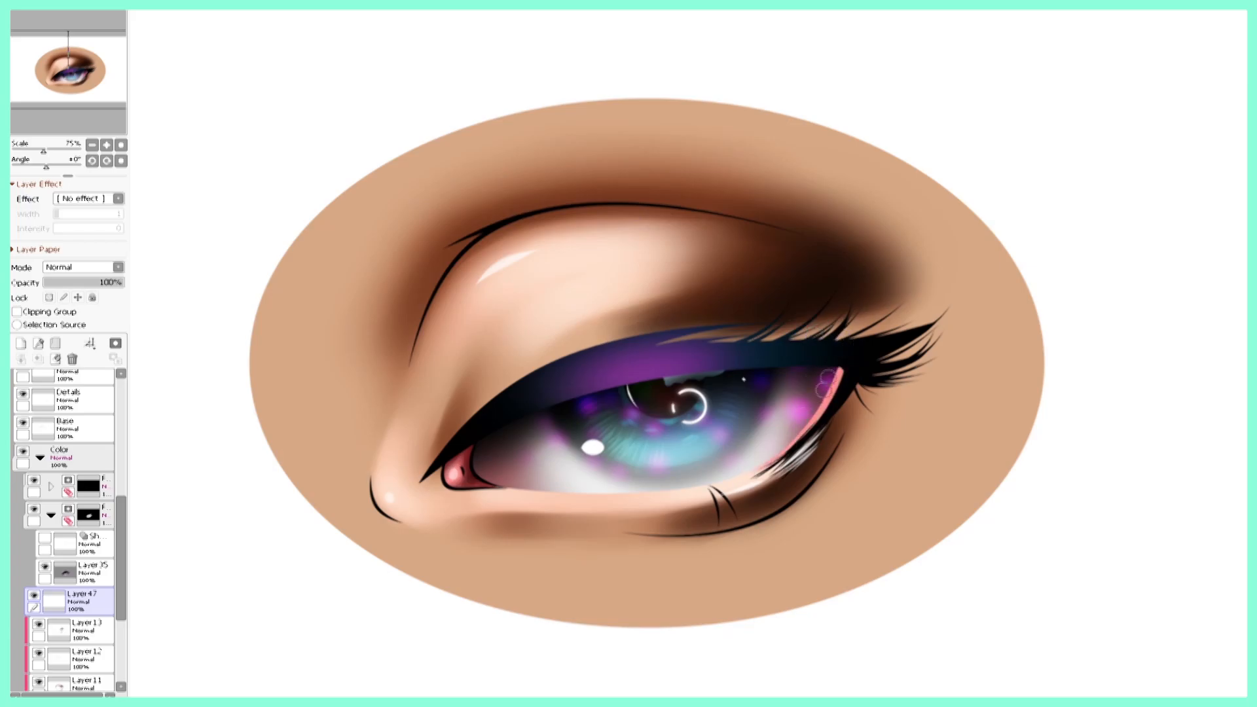
- Compare lash layers 3, 2 and the top eyelash layer by switching their visibility, ending with layer 3 shown
left_click_drag(122, 528, 123, 416)
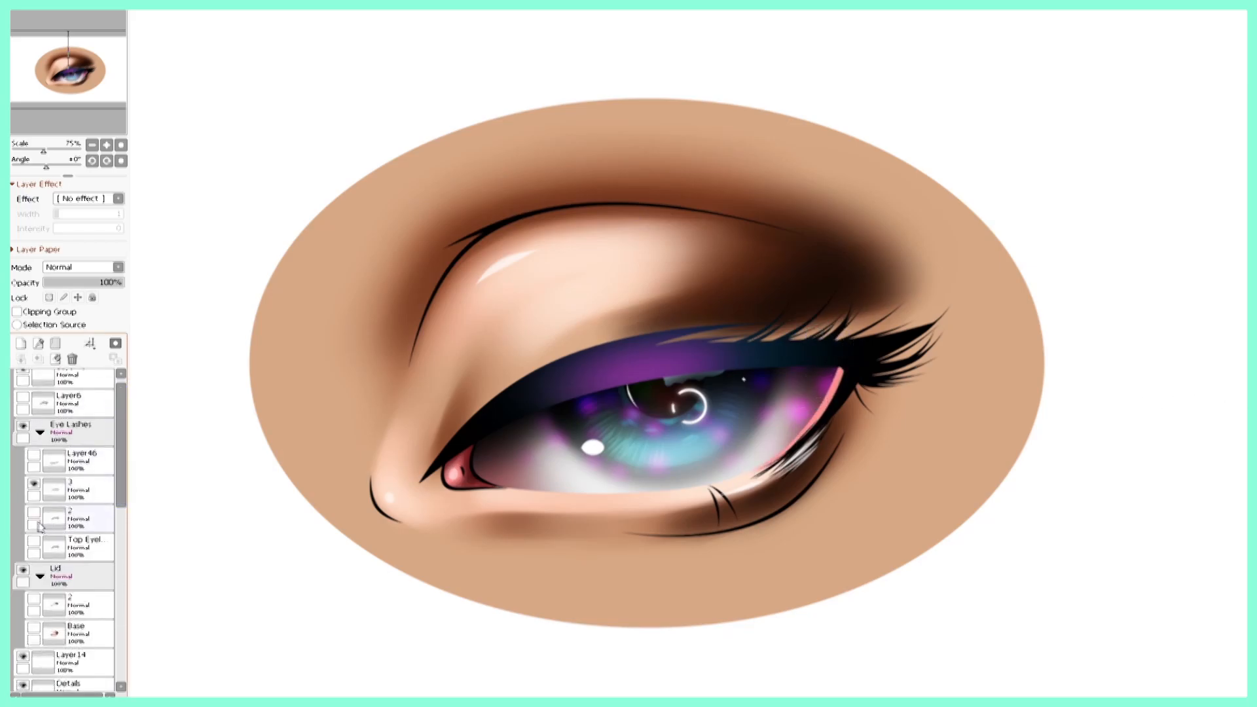
left_click(34, 512)
left_click(33, 485)
left_click(29, 490)
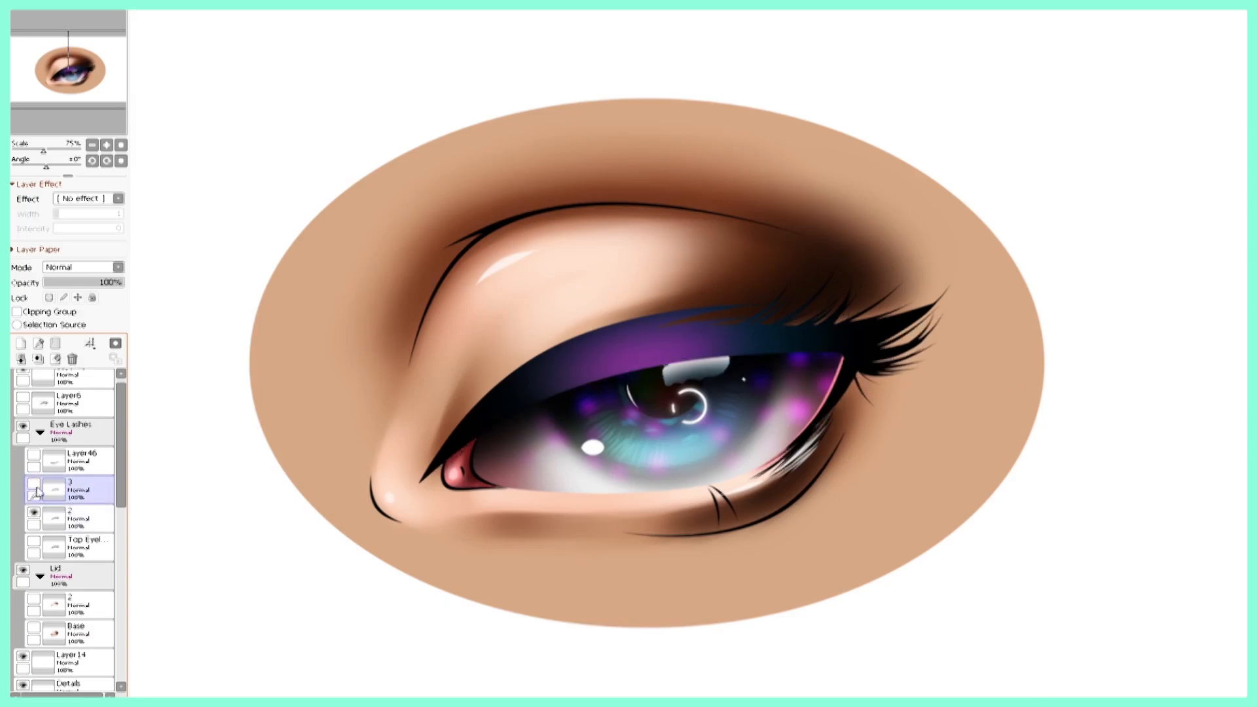
left_click(34, 512)
left_click(34, 541)
left_click(33, 541)
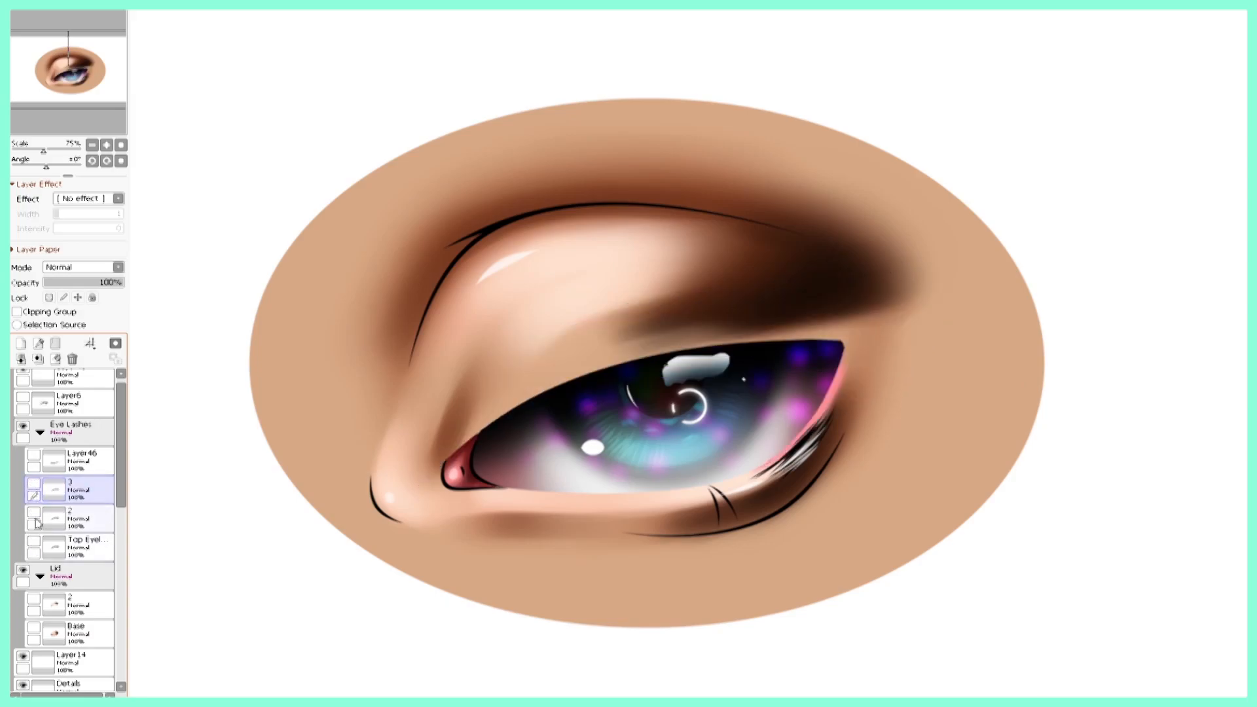
left_click(34, 513)
left_click(33, 484)
left_click(34, 513)
left_click(34, 516)
left_click(34, 516)
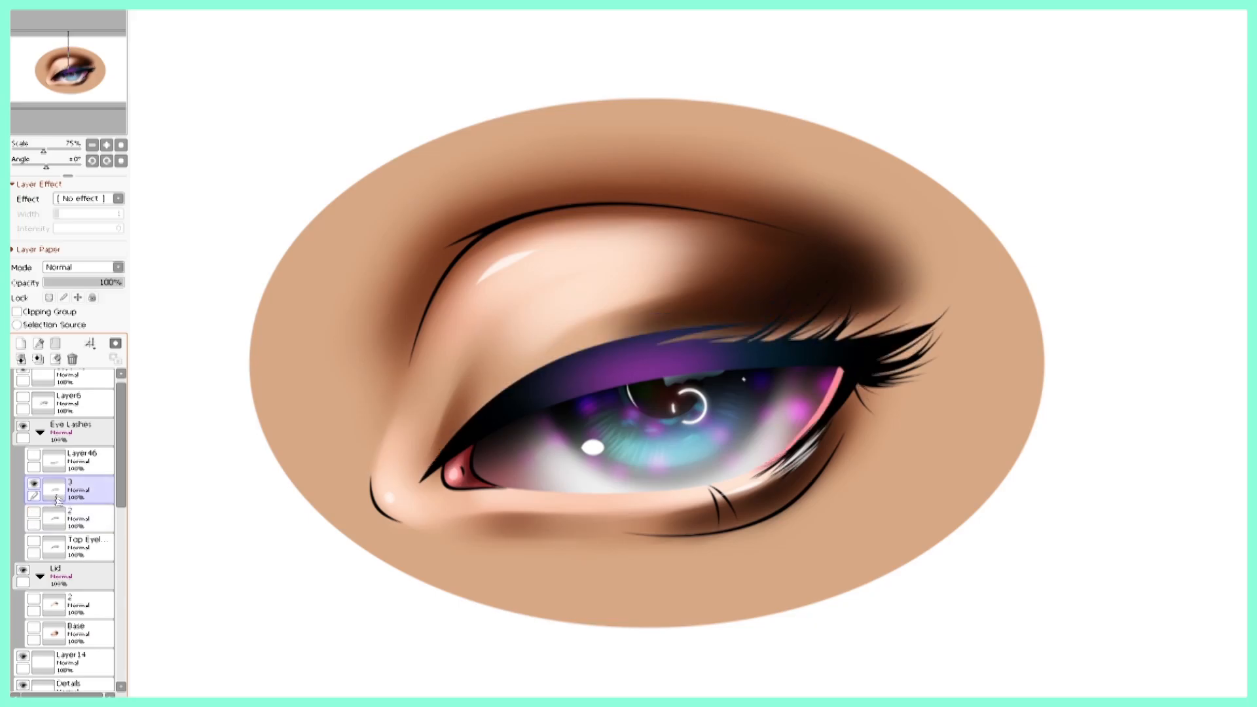
- Squash lash layer 3 a little further down from its upper edge with a transform
key("ctrl+t")
left_click_drag(685, 276, 686, 300)
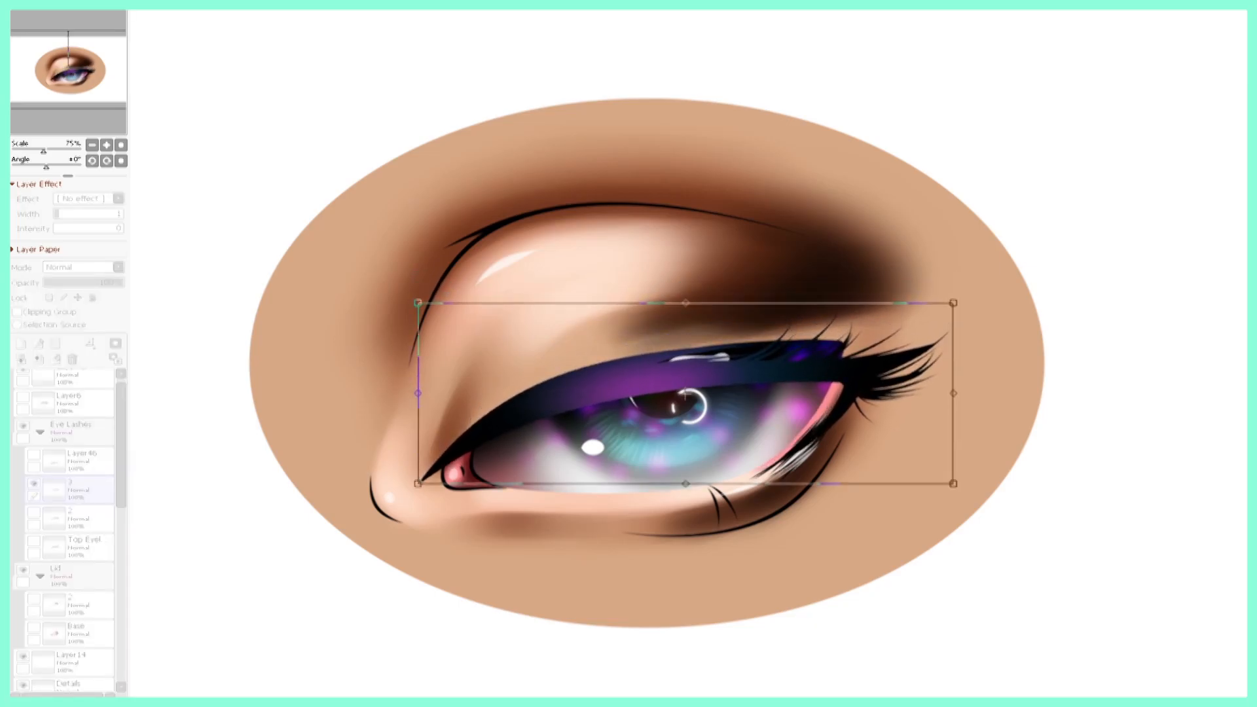
key("Return")
- Duplicate the Lid folder's Base layer as 3 above layer 2, show it, and erase the part below the lowered lashes
scroll(66, 524, "down", 3)
left_click(68, 547)
left_click(72, 485)
left_click(34, 479)
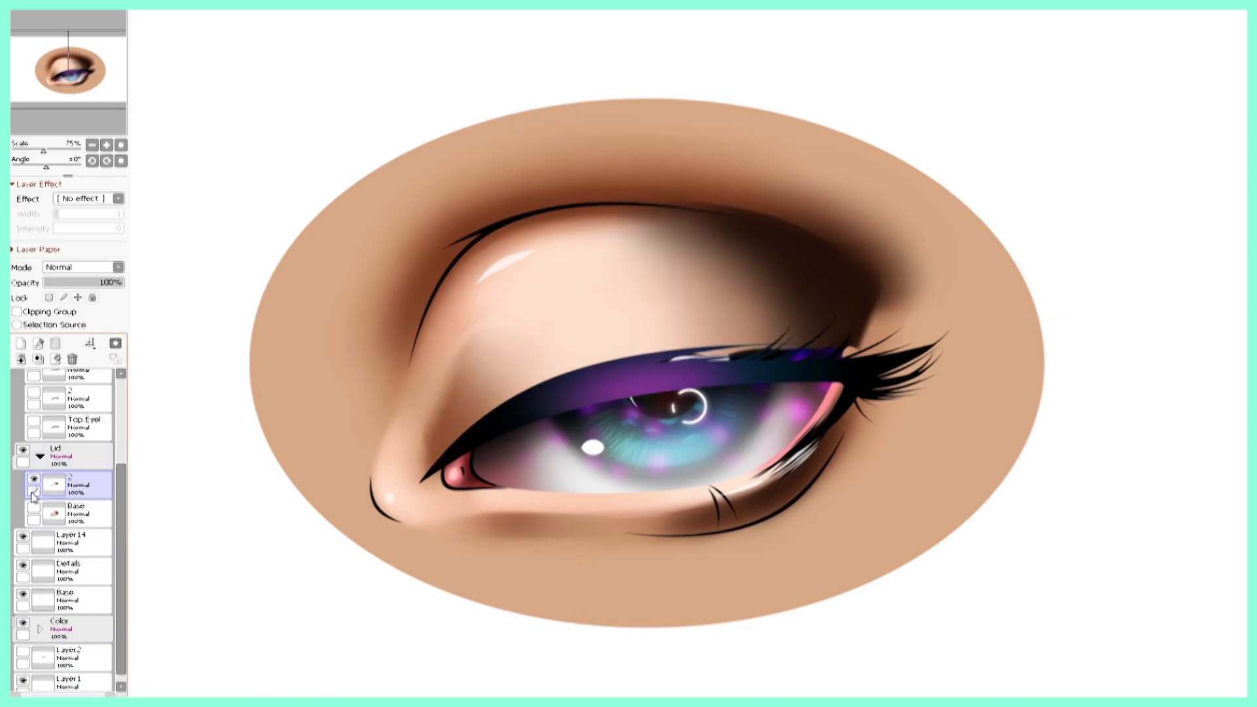
left_click(34, 479)
left_click(77, 515)
left_click_drag(78, 515, 86, 479)
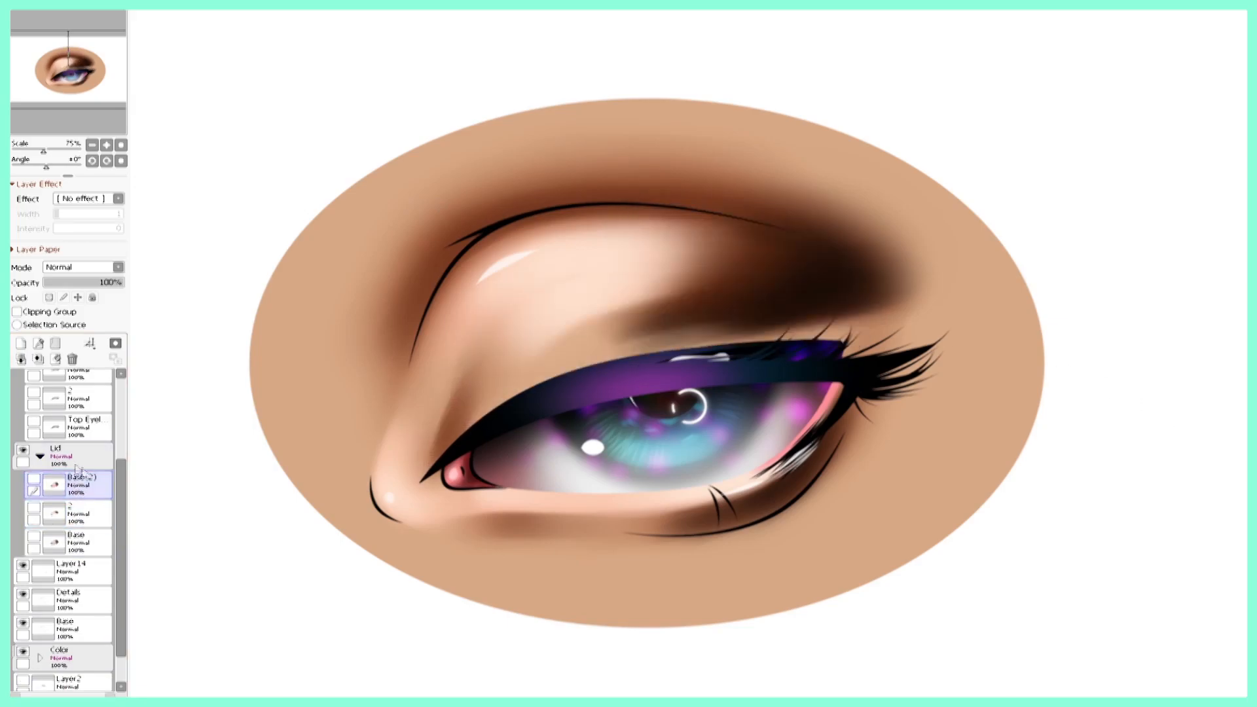
left_click(34, 479)
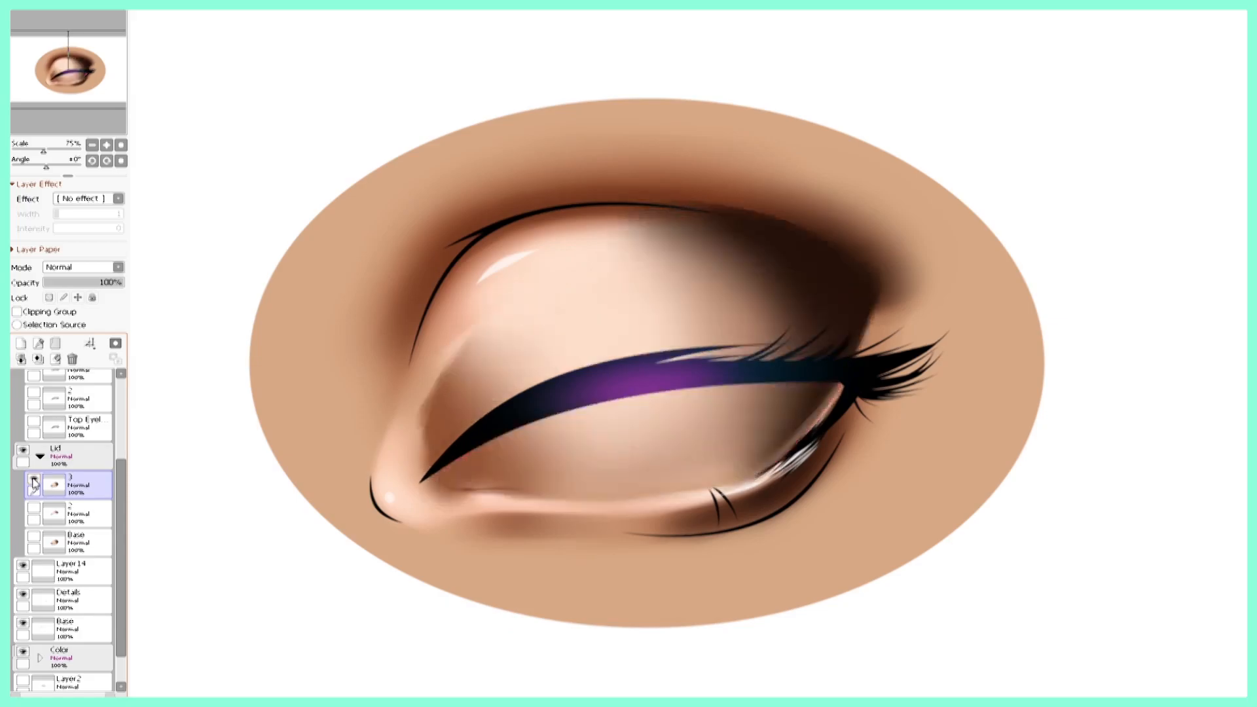
mouse_move(523, 473)
left_mouse_down()
mouse_move(448, 498)
mouse_move(478, 463)
mouse_move(465, 478)
mouse_move(605, 417)
mouse_move(544, 448)
mouse_move(831, 390)
mouse_move(751, 452)
mouse_move(773, 451)
mouse_move(794, 434)
mouse_move(698, 476)
mouse_move(760, 476)
mouse_move(708, 440)
mouse_move(745, 430)
mouse_move(474, 491)
mouse_move(730, 473)
mouse_move(804, 417)
mouse_move(484, 481)
left_mouse_up()
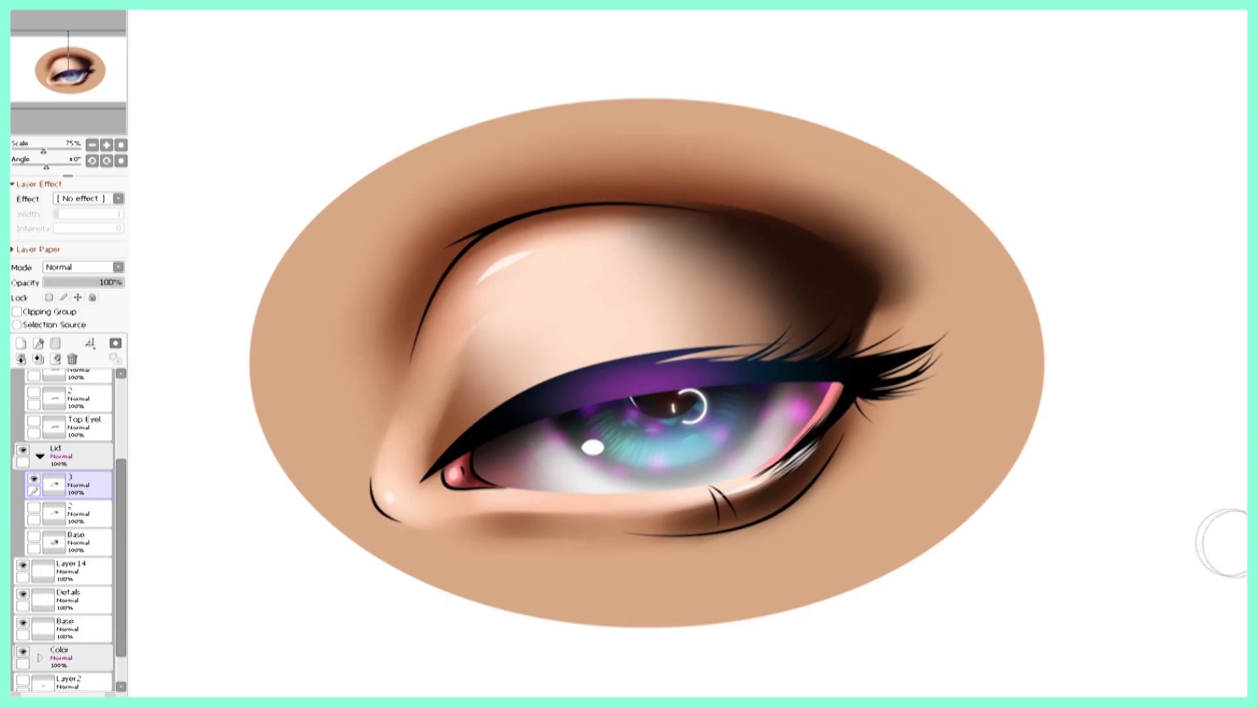
- Set up the closed eye by showing Layer46 and the Base lid while hiding lash layer 3 and lid layer 3
left_click_drag(121, 495, 121, 447)
left_click(50, 419)
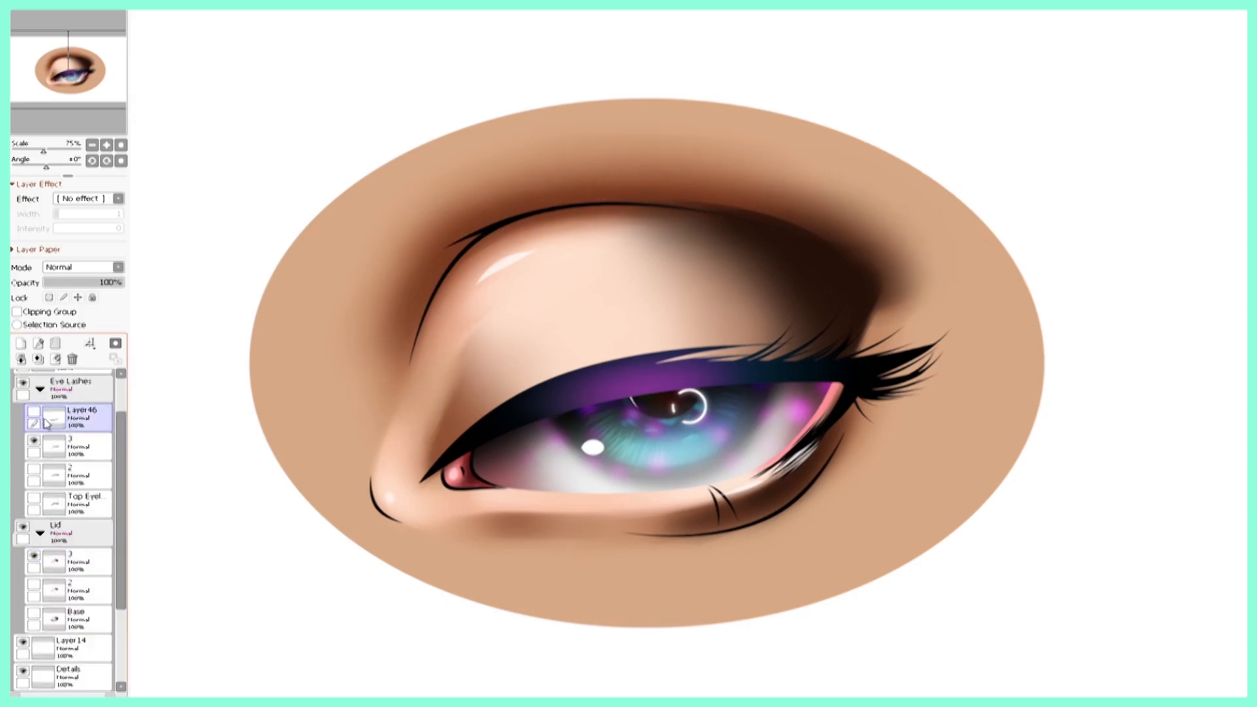
left_click(34, 412)
left_click(34, 440)
left_click(72, 619)
left_click(34, 613)
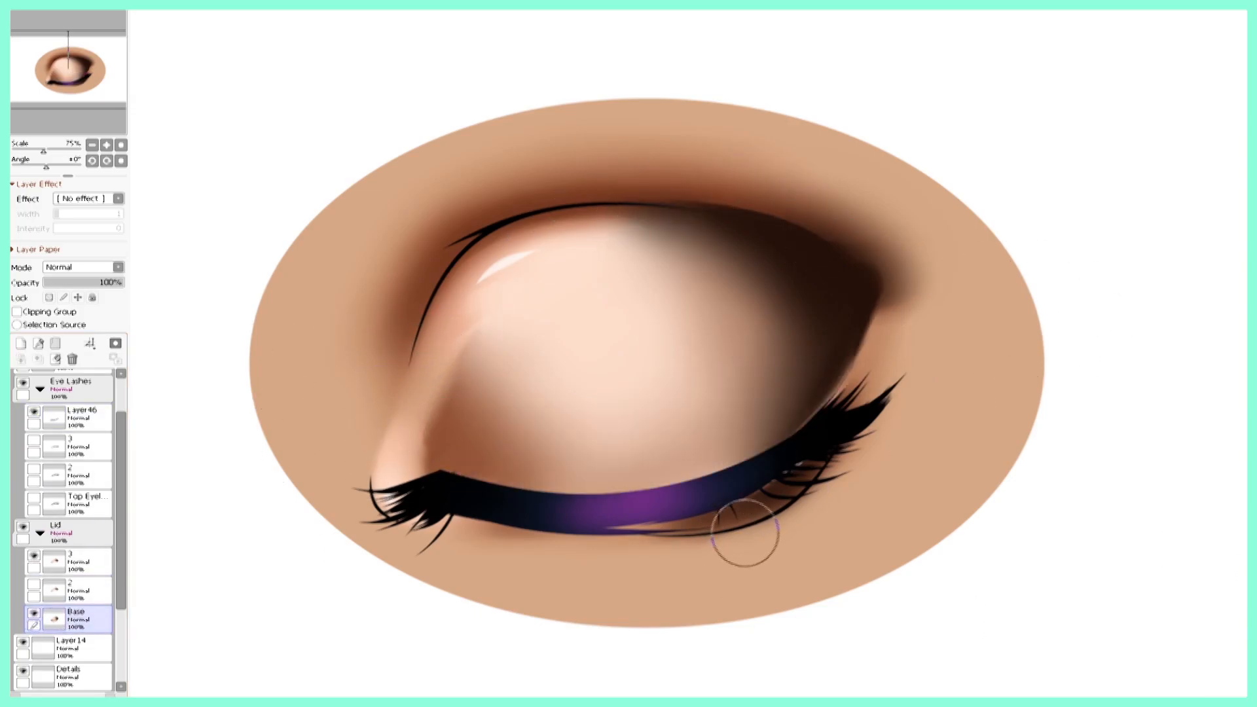
left_click(34, 556)
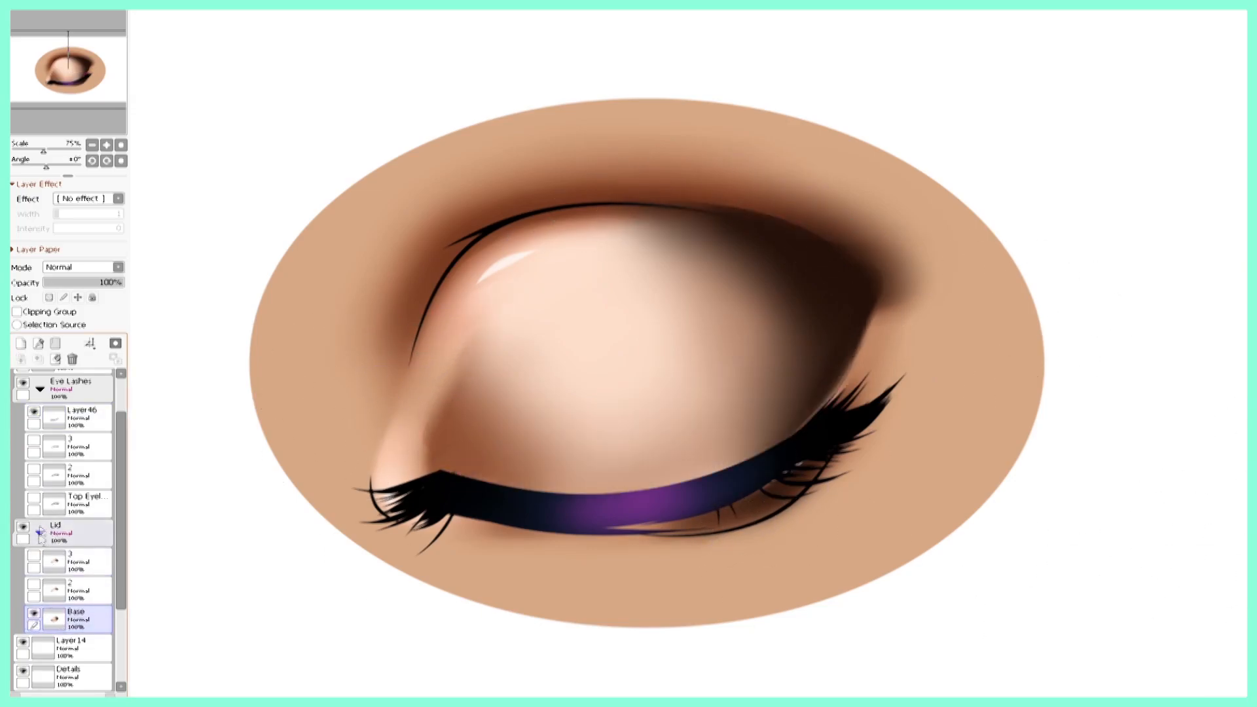
- Show only the top eyelash layer without any lid for the open eye, and copy the merged picture into a new canvas
left_click(35, 412)
left_click(35, 613)
left_click(35, 498)
left_click(57, 503)
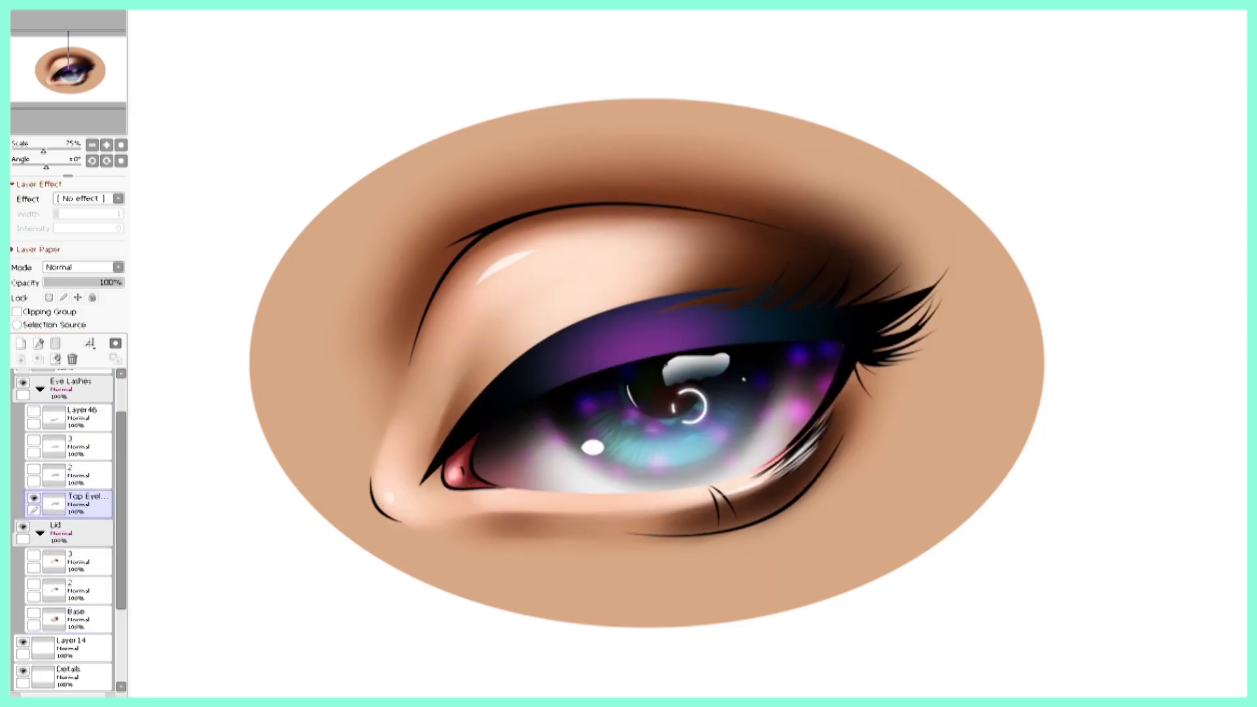
key("ctrl+shift+e")
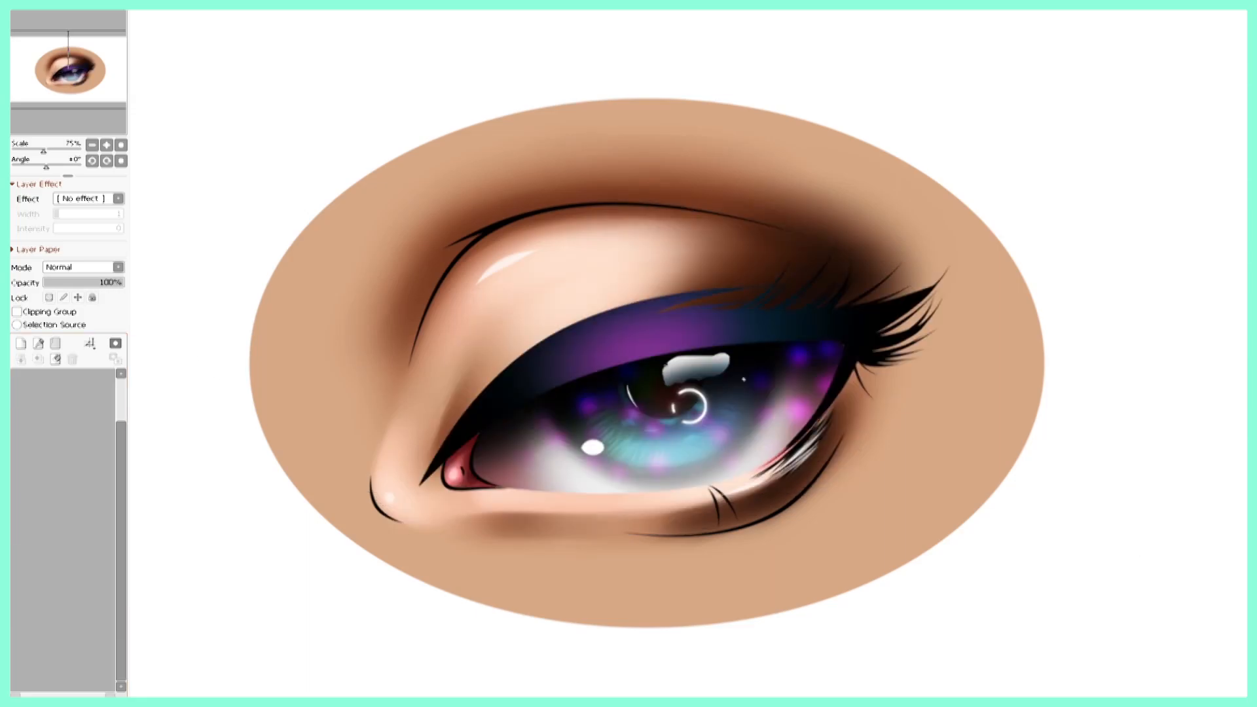
scroll(519, 257, "up", 1)
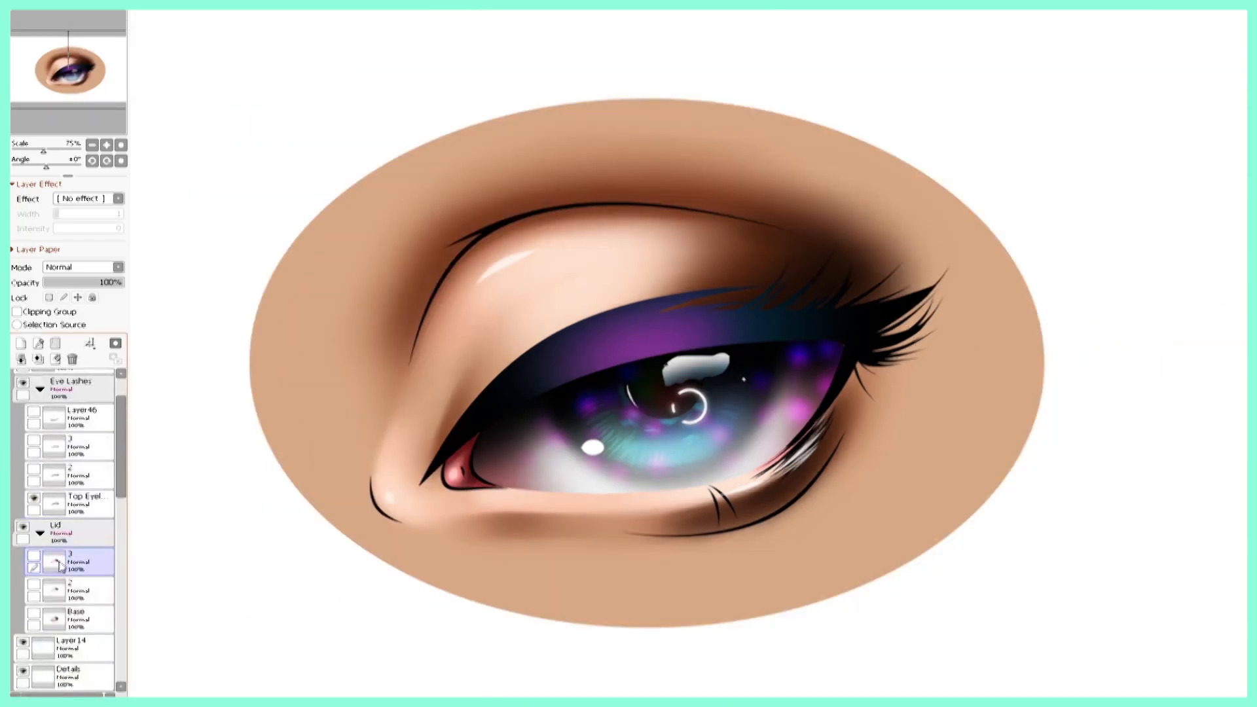
- Set up the slightly lowered eye by showing lash layer 2 and lid layer 2 and hiding the top eyelash layer
left_click(34, 614)
left_click(41, 620)
left_click(34, 614)
left_click(40, 563)
left_click(35, 584)
left_click(40, 476)
left_click(34, 469)
left_click(34, 498)
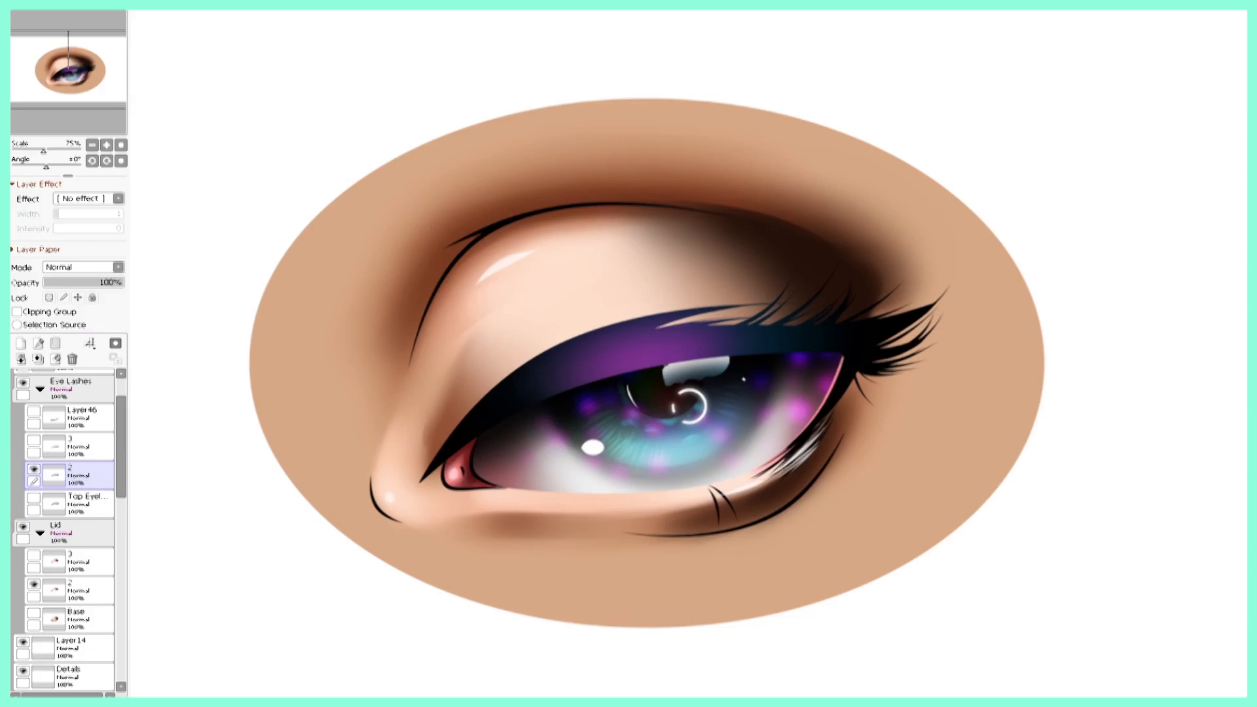
- Paste the merged slightly lowered eye as a new layer aligned over the open eye, and return to the layered painting
key("ctrl+shift+e")
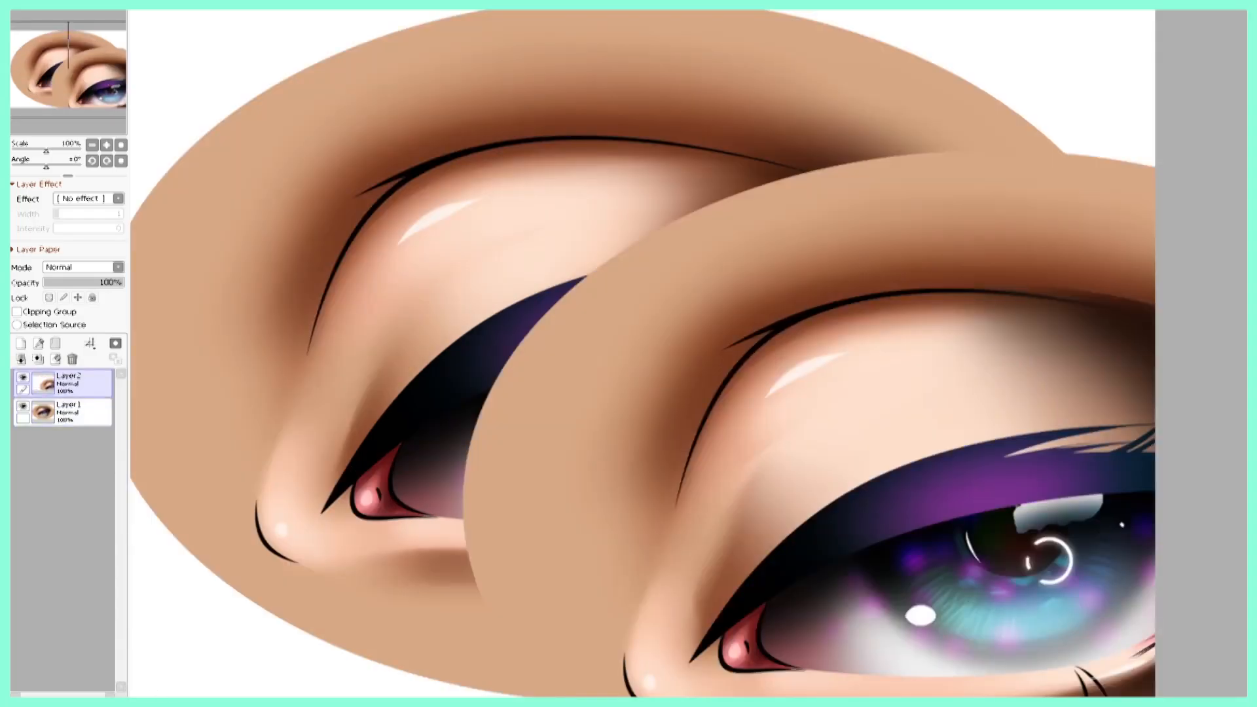
key("ctrl+z")
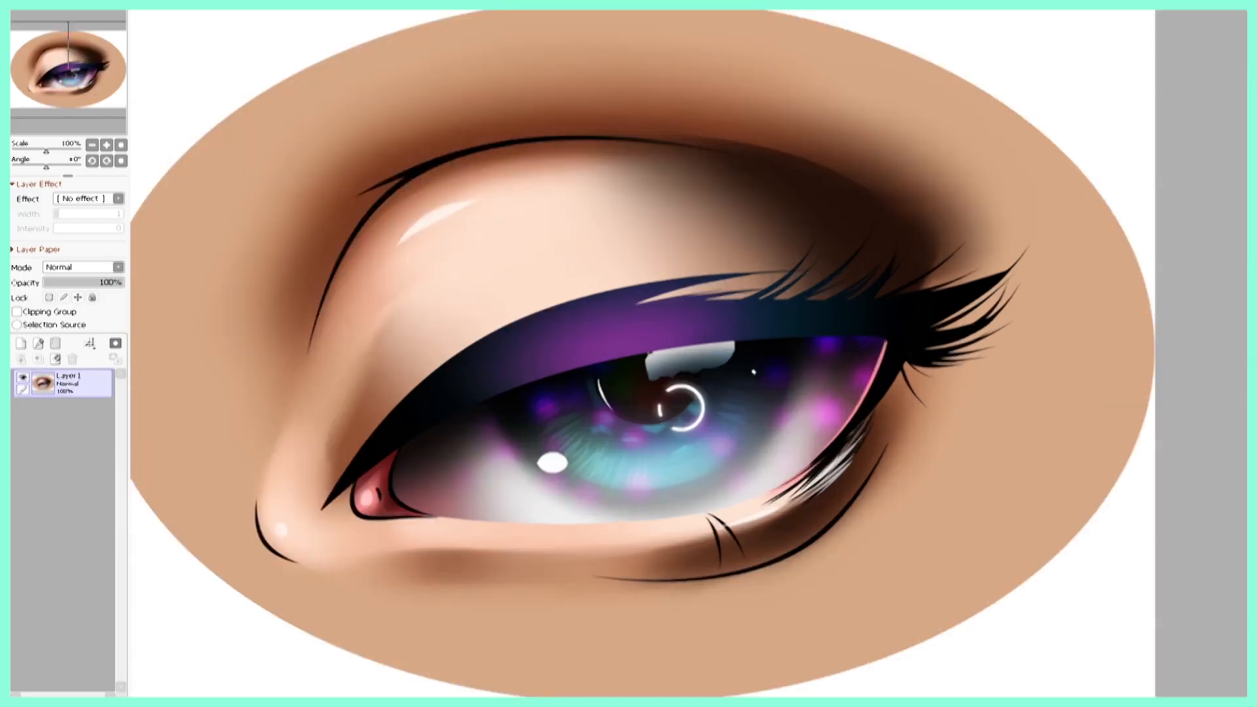
key("ctrl+a")
key("ctrl+c")
key("ctrl+Tab")
key("ctrl+v")
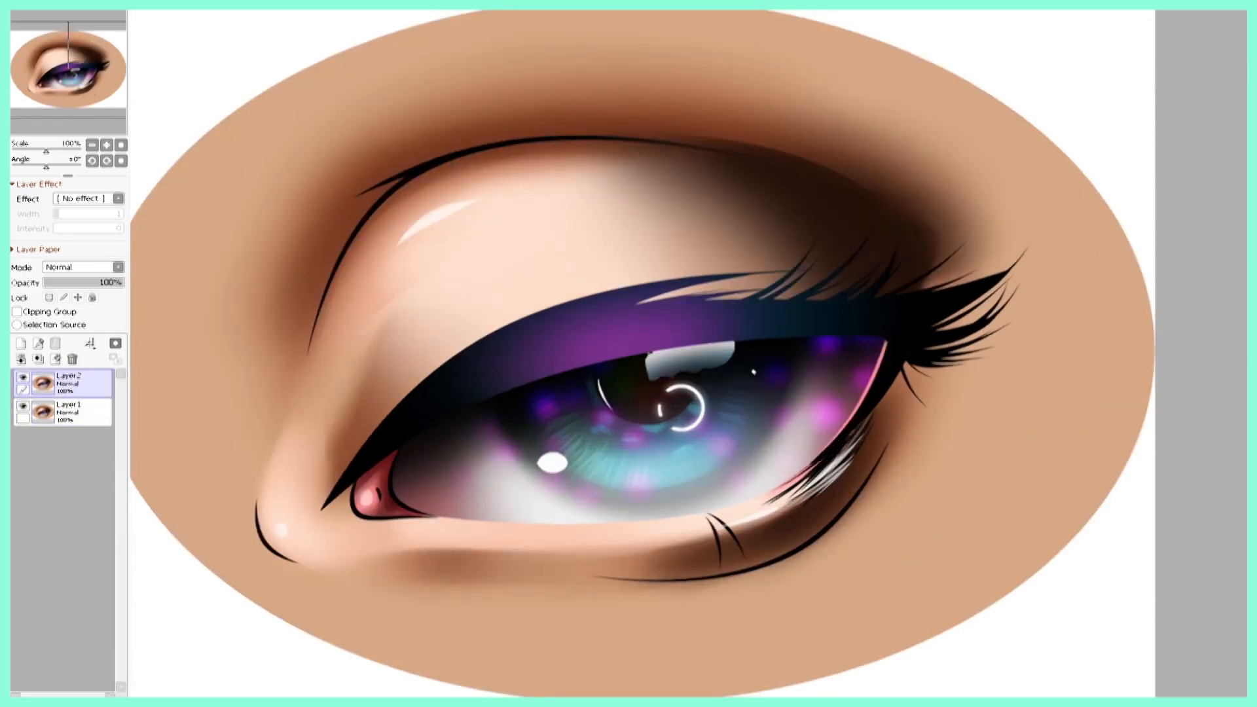
key("ctrl+z")
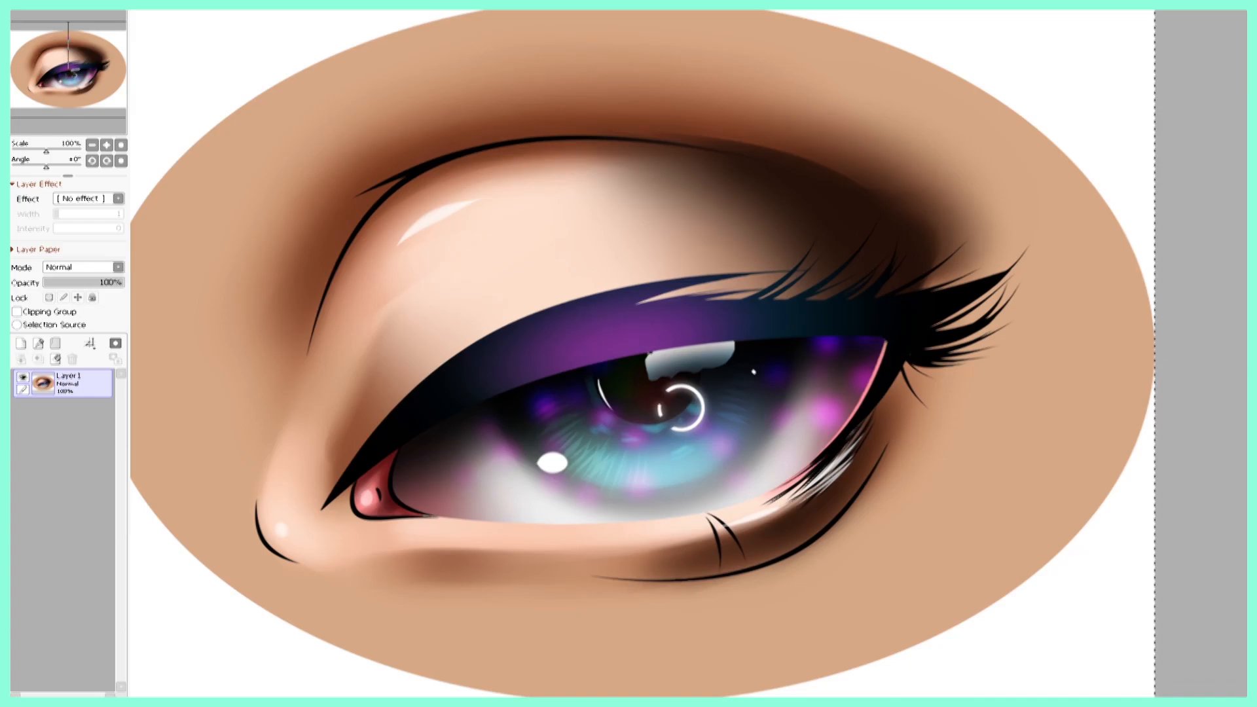
key("ctrl+y")
key("ctrl+Tab")
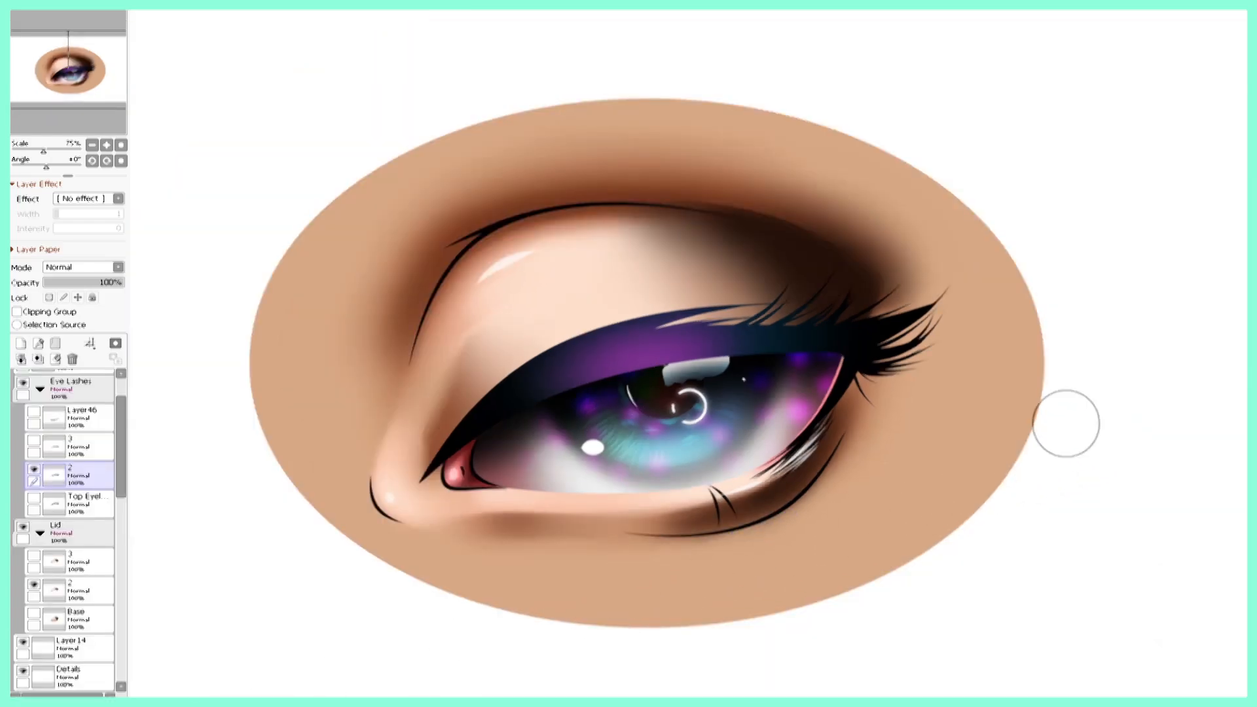
- Show lash and lid layers 3 instead of layers 2, and paste the merged picture as a new layer over the earlier stages
left_click(34, 471)
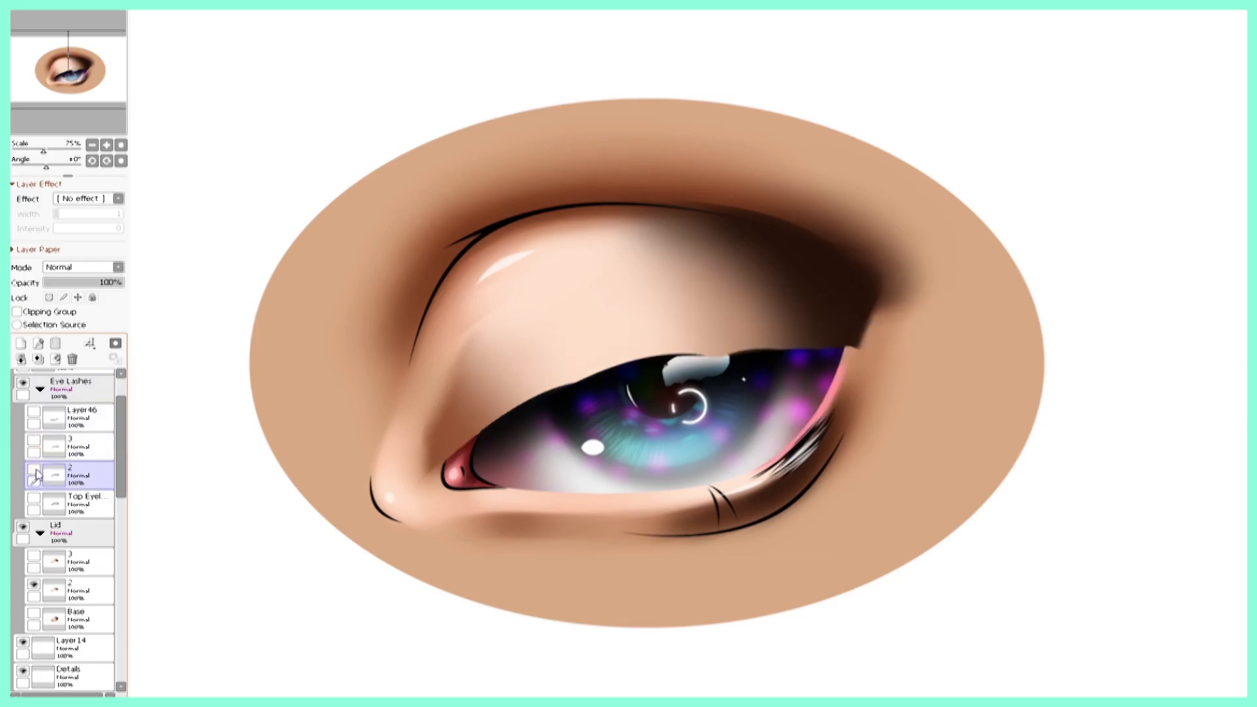
left_click(34, 442)
left_click(34, 555)
left_click(34, 584)
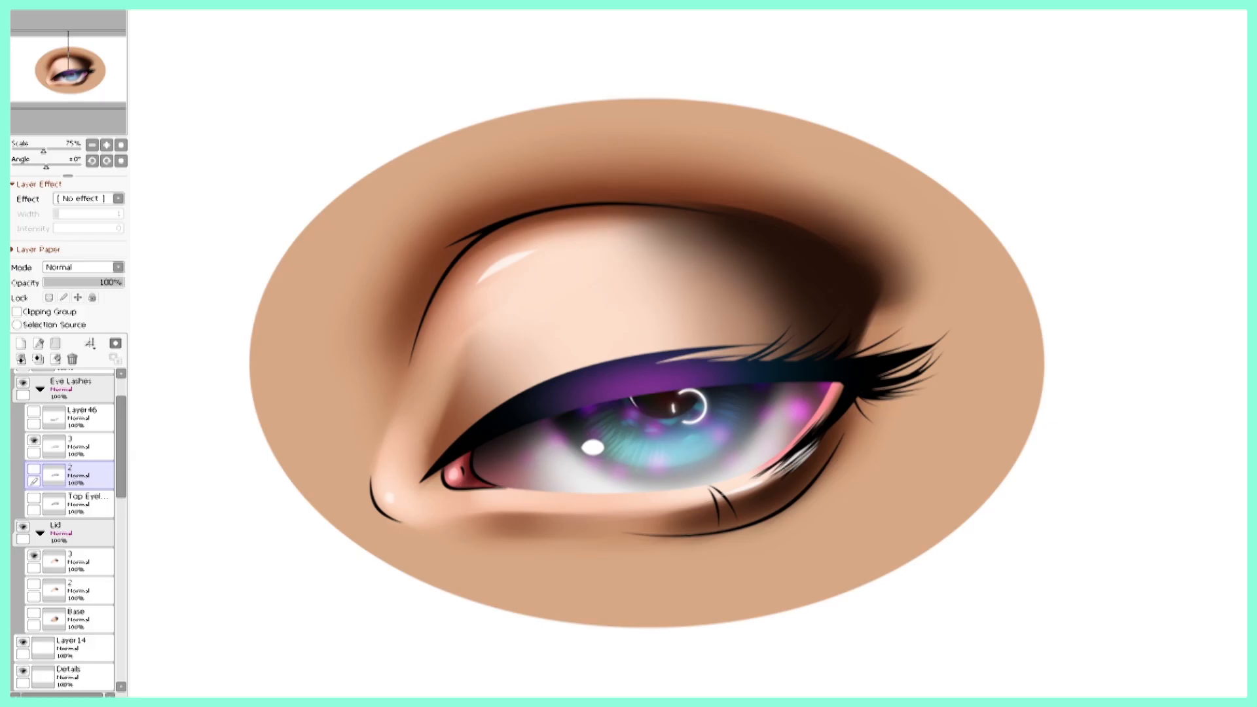
key("ctrl+shift+e")
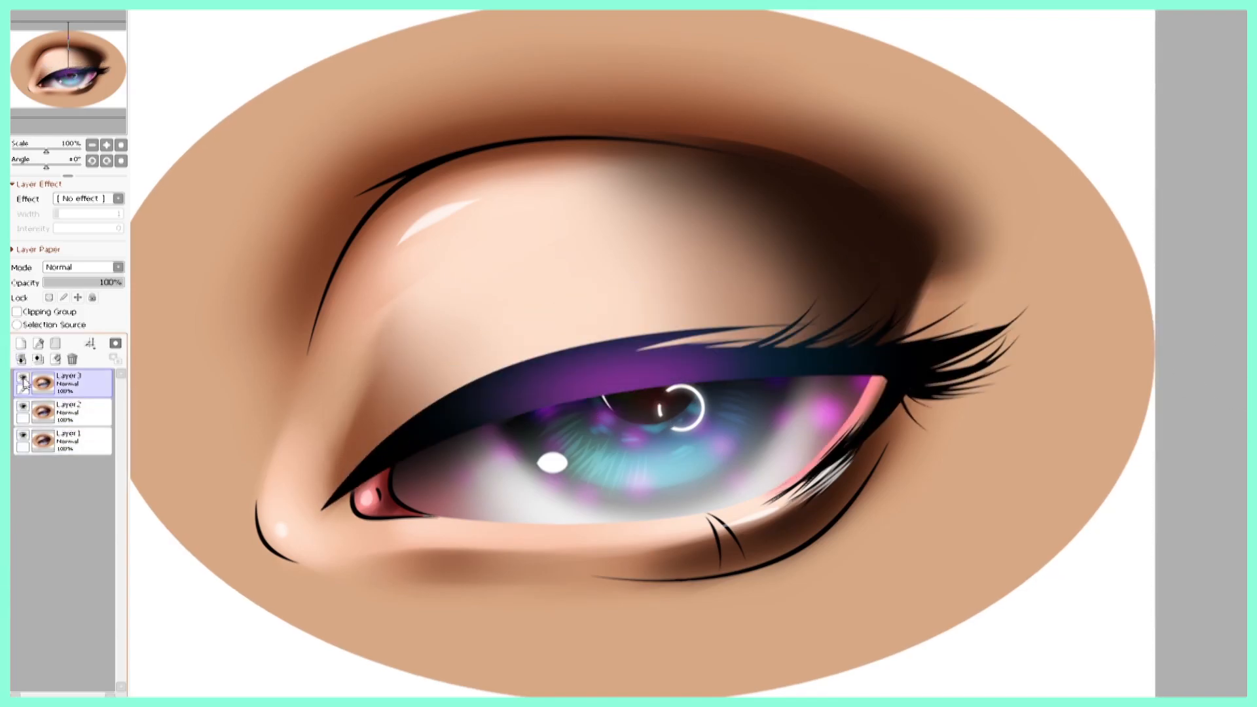
- Switch the visibility of Layer3 repeatedly to compare the half-closed eye with the stage beneath it
left_click(26, 378)
left_click(26, 378)
left_click(26, 378)
left_click(26, 380)
left_click(25, 382)
left_click(25, 382)
left_click(23, 385)
left_click(22, 385)
left_click(23, 384)
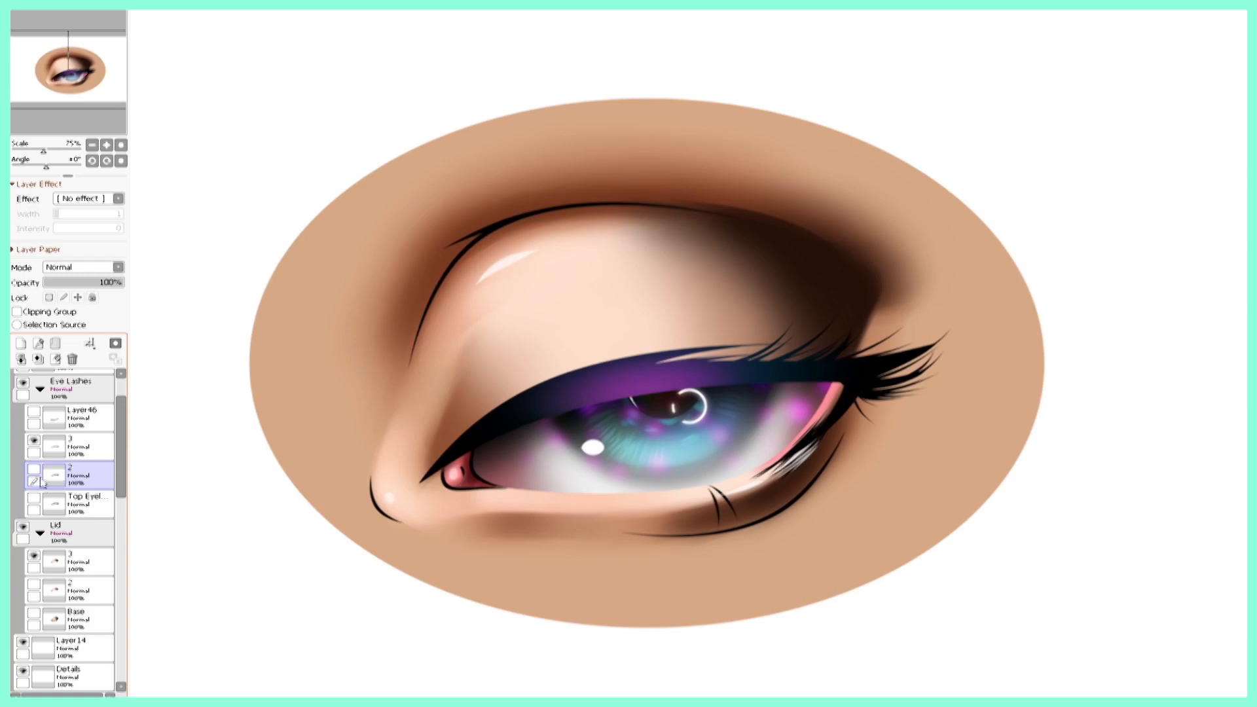
- Show Layer46 and the Base lid instead of lash and lid layers 3, and paste the merged closed eye above the other stages
left_click(34, 440)
left_click(34, 412)
left_click(34, 555)
left_click(34, 613)
left_click(48, 618)
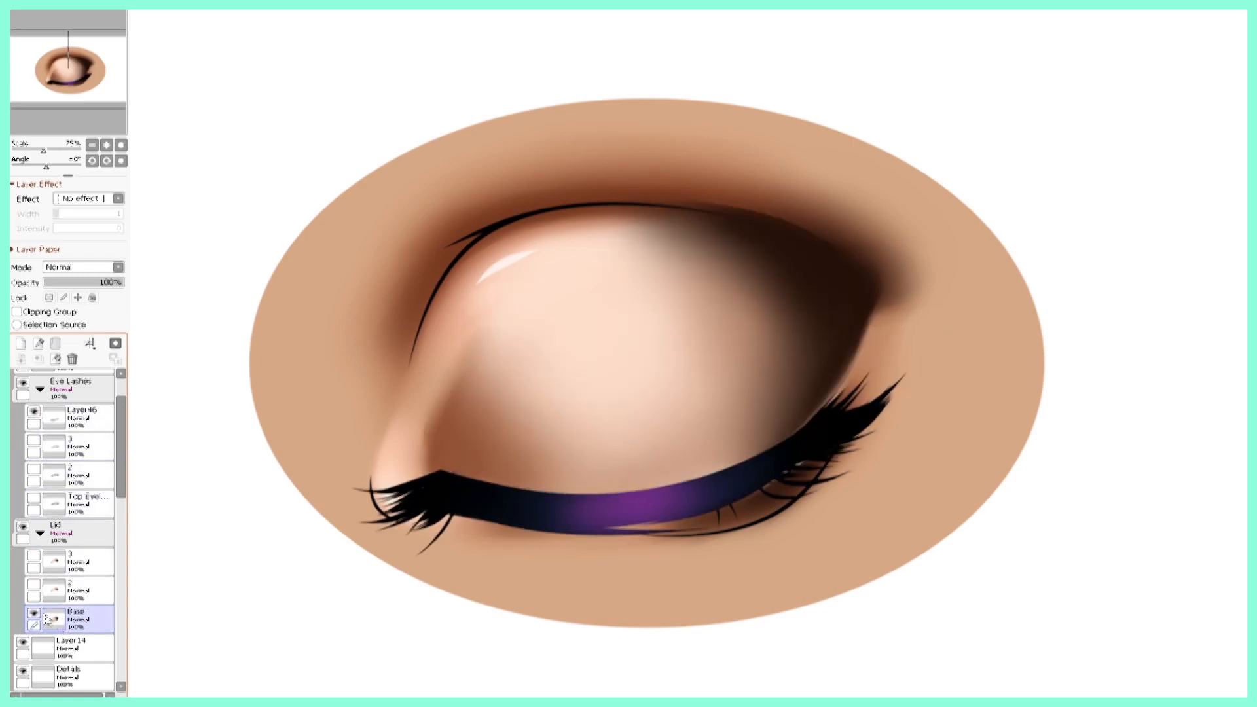
key("ctrl+shift+e")
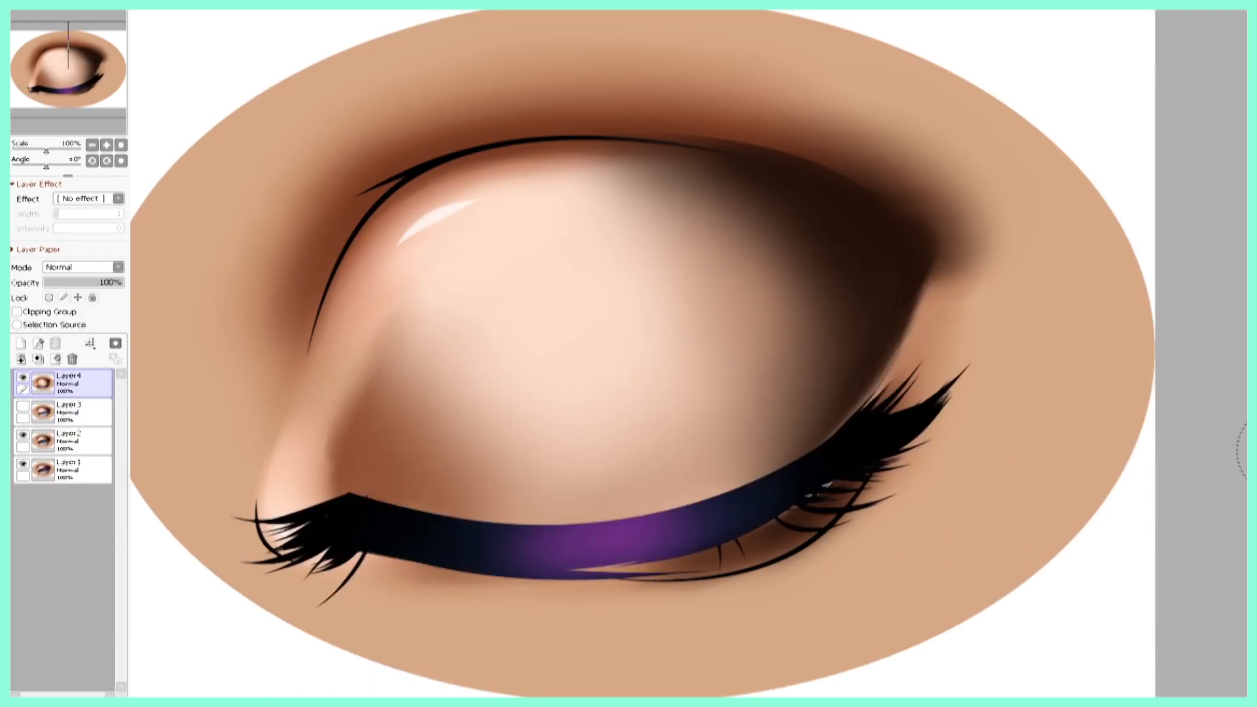
- Preview the blink by hiding and showing the stage layers one after another from closed to open and back
left_click(90, 412)
left_click(23, 406)
left_click(23, 377)
left_click(23, 406)
left_click(23, 435)
left_click(24, 465)
left_click(23, 464)
left_click(23, 435)
left_click(23, 406)
left_click(23, 377)
left_click(23, 378)
left_click(23, 407)
left_click(23, 436)
left_click(23, 435)
left_click(23, 406)
left_click(23, 378)
left_click(23, 378)
left_click(23, 408)
left_click(23, 435)
left_click(23, 435)
left_click(23, 407)
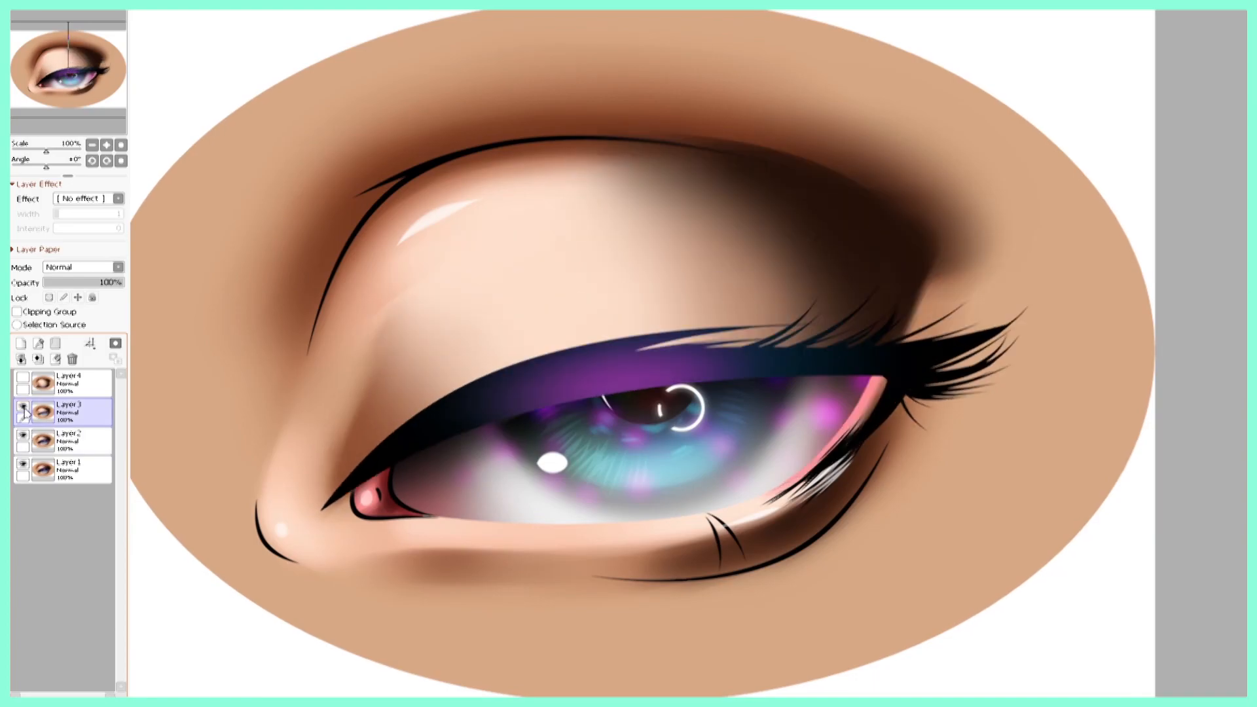
- Replay the blink by hiding and showing Layer4, Layer3 and Layer2 in sequence above Layer1
left_click(24, 377)
left_click(23, 378)
left_click(23, 407)
left_click(22, 435)
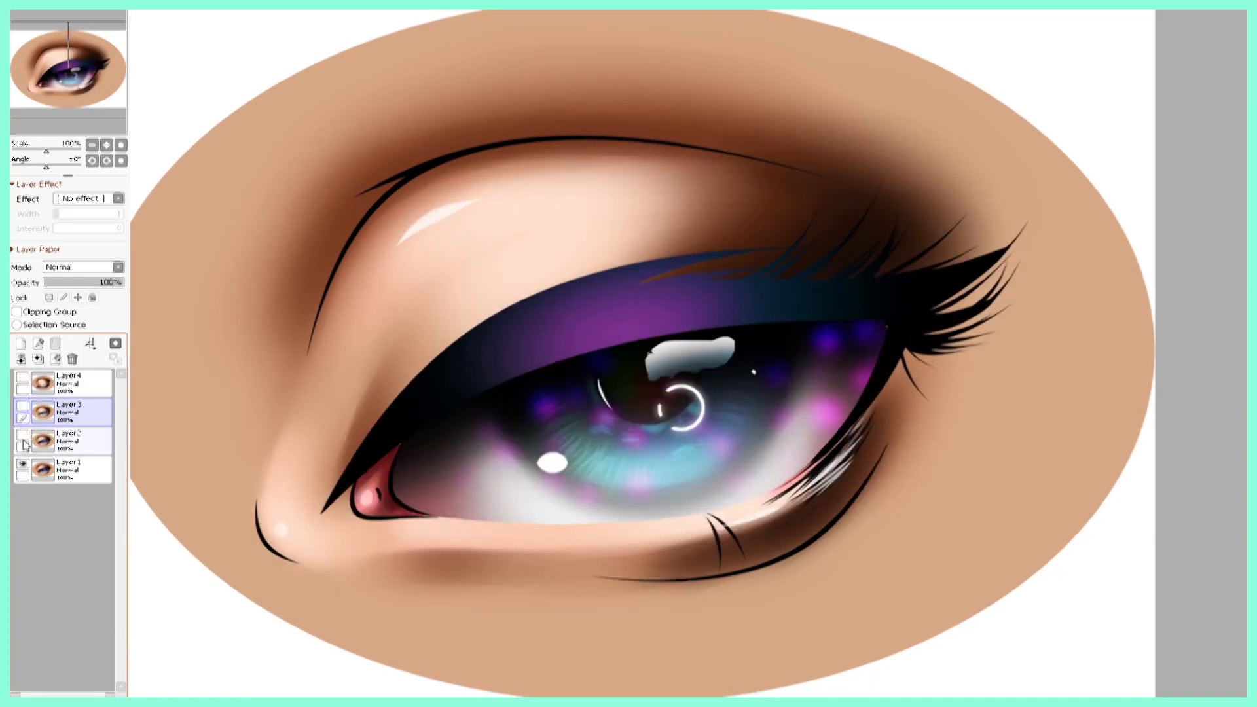
left_click(23, 435)
left_click(22, 406)
left_click(23, 378)
left_click(22, 391)
left_click(23, 377)
left_click(23, 407)
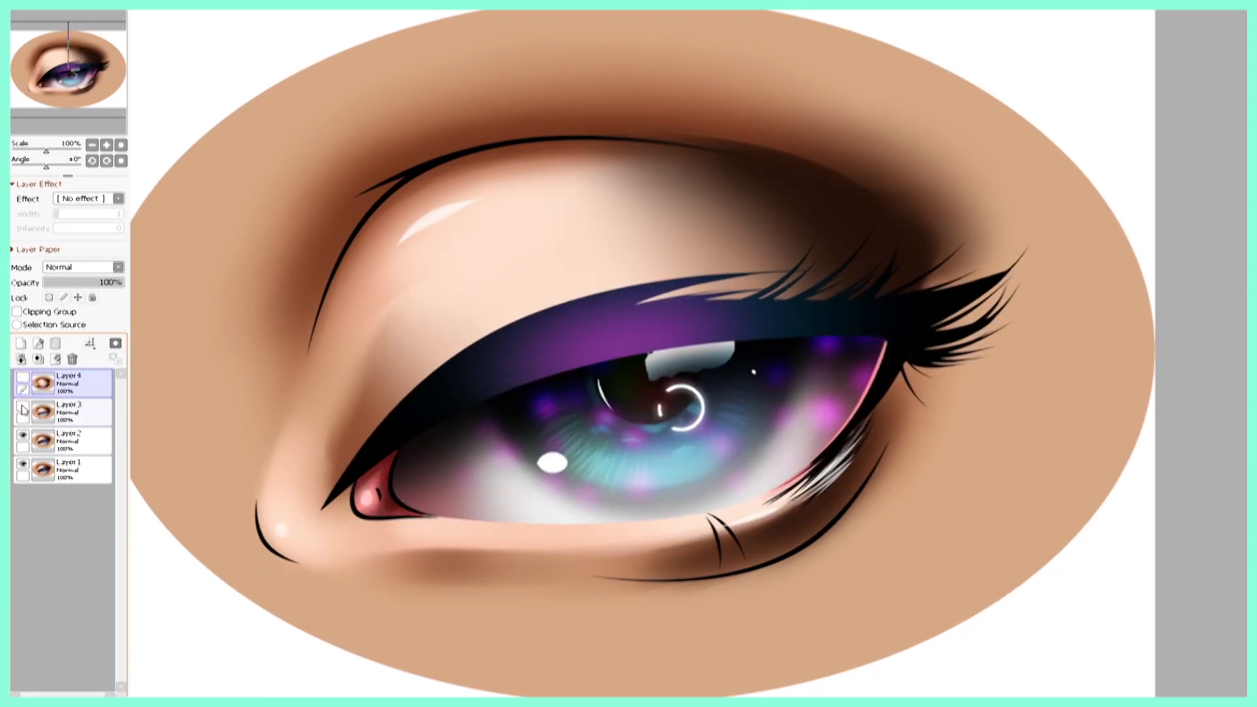
left_click(22, 436)
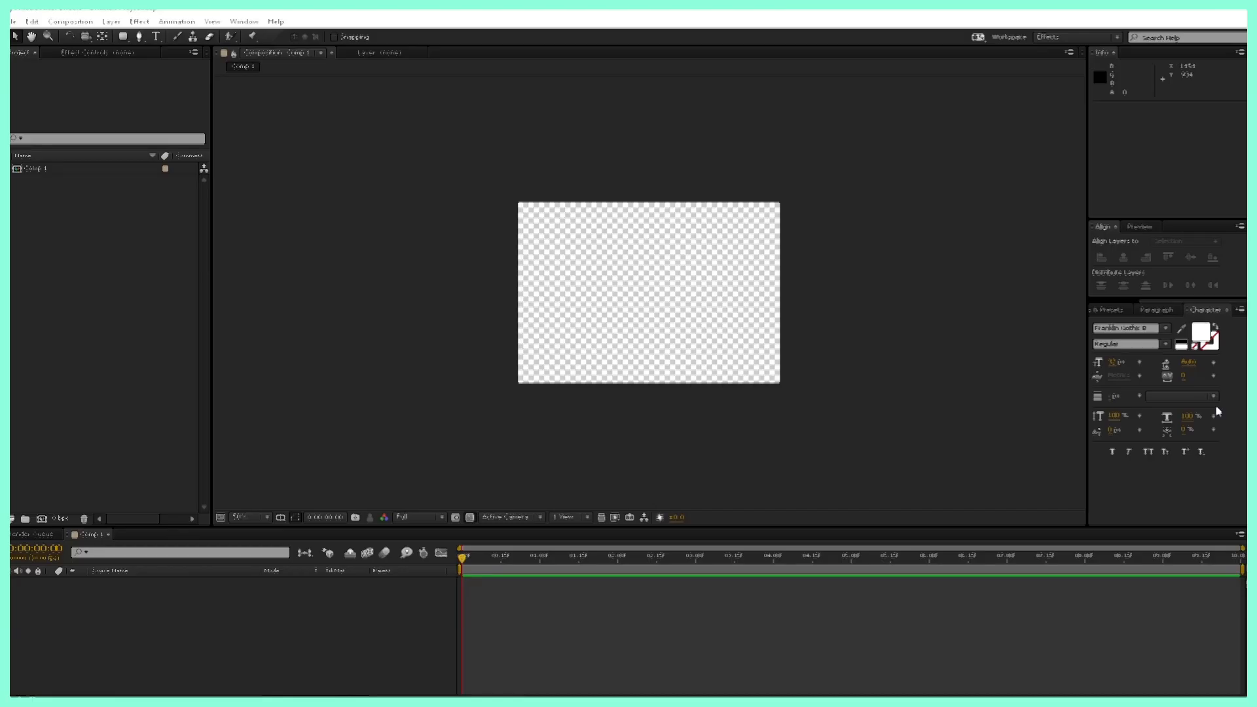
- Switch to After Effects and choose the PSD file in the Tutorial folder on the D: drive for import
left_click(68, 22)
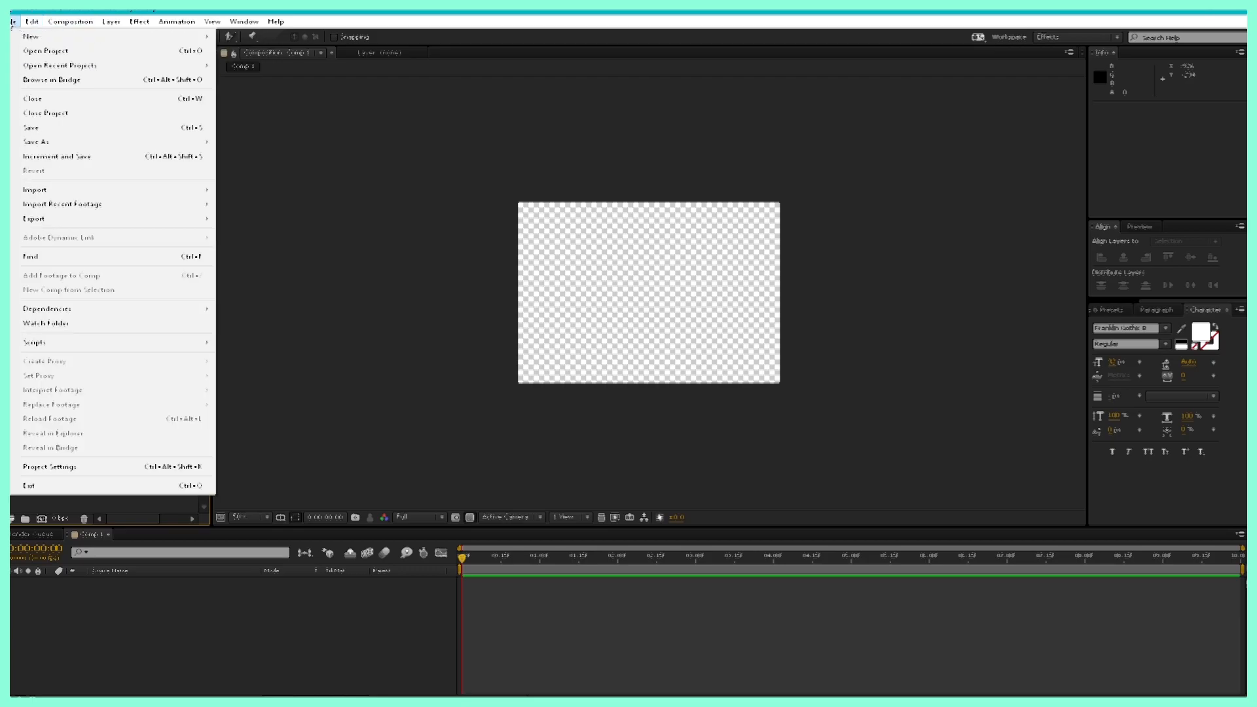
left_click(321, 189)
right_click(91, 225)
mouse_move(237, 293)
left_click(280, 293)
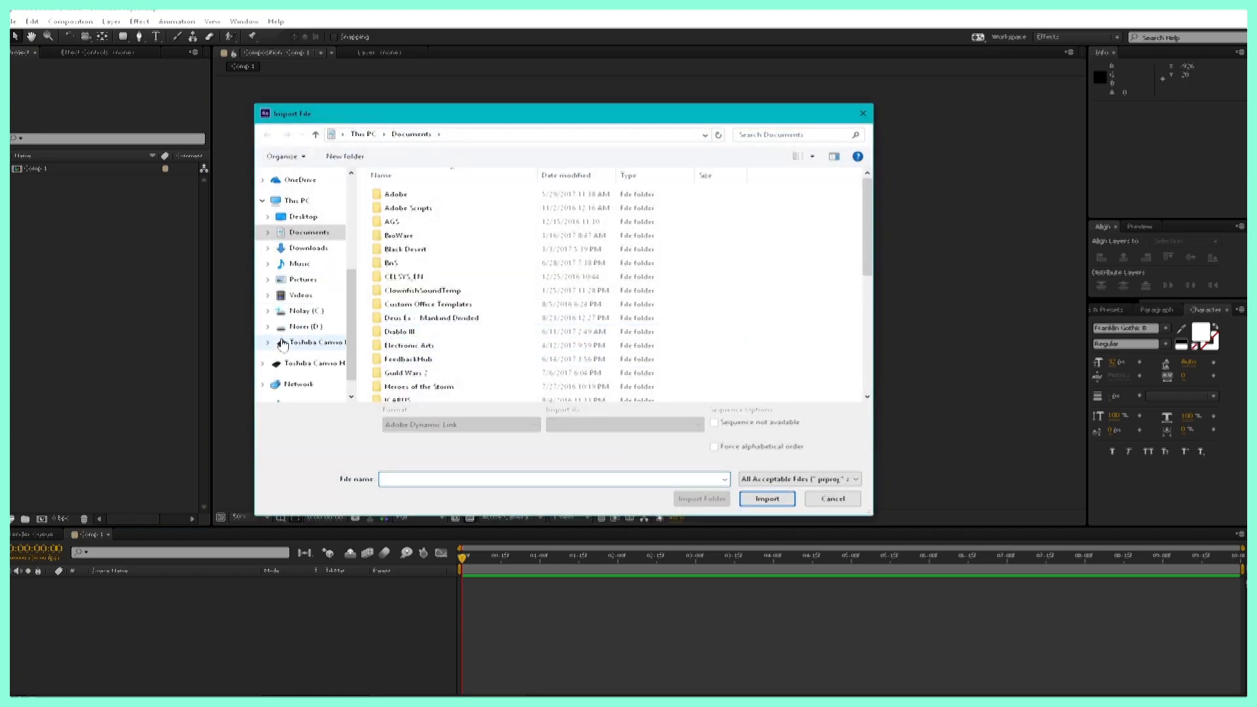
left_click(304, 307)
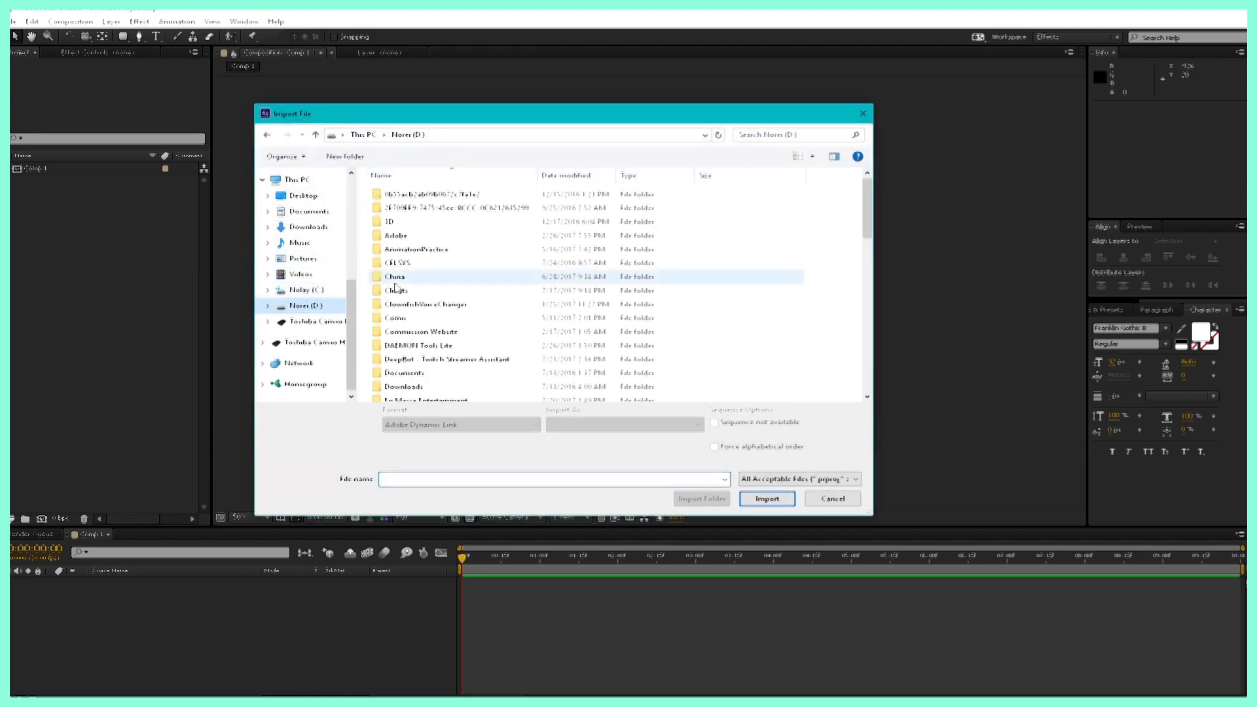
scroll(520, 276, "down", 10)
scroll(429, 332, "down", 4)
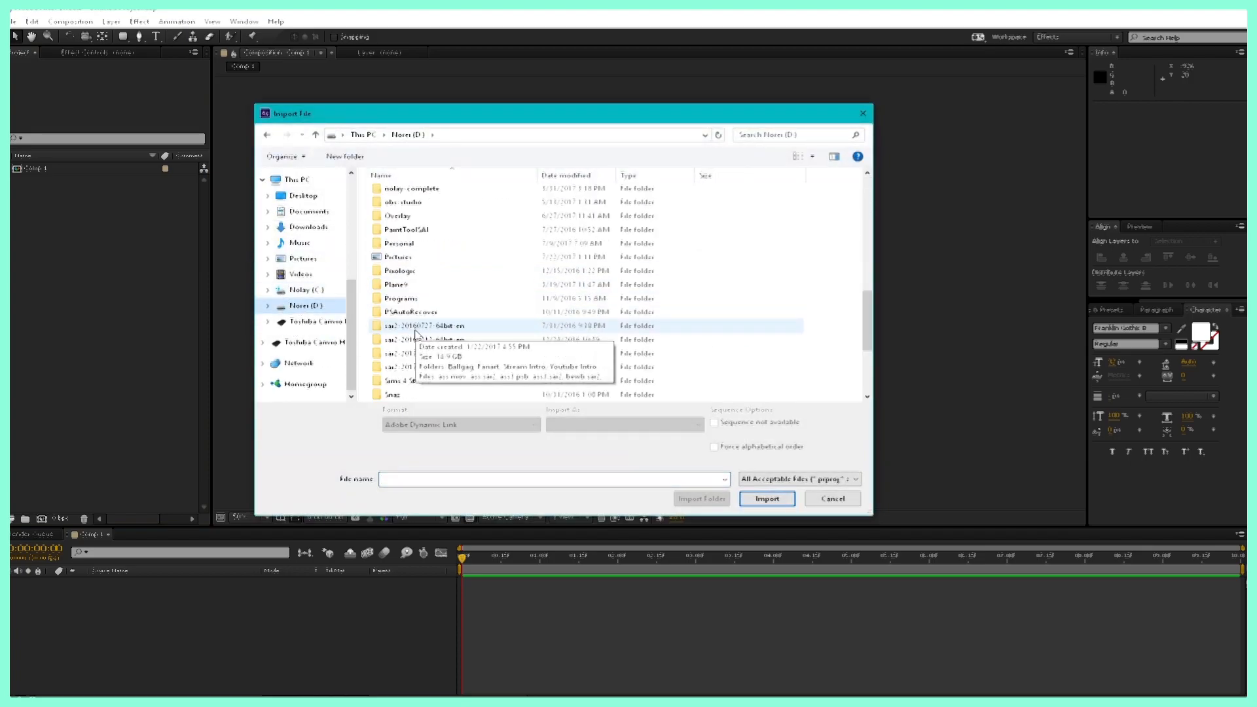
scroll(433, 344, "down", 2)
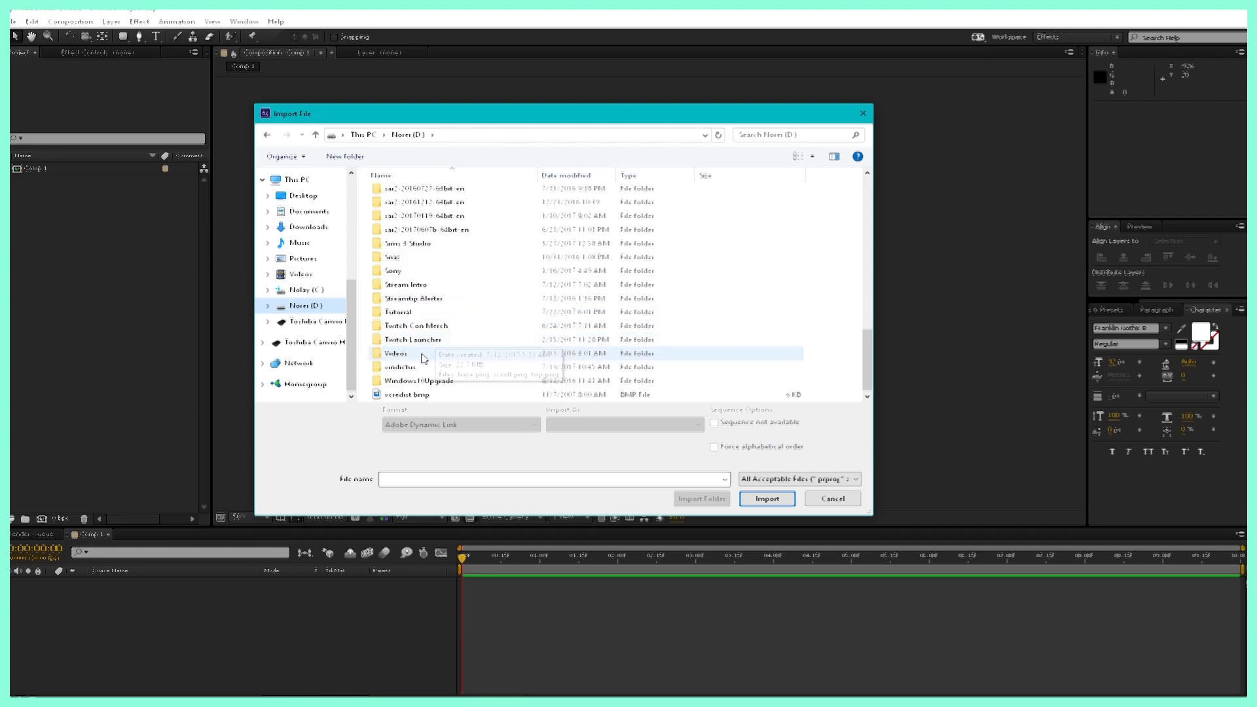
double_click(421, 354)
left_click(403, 210)
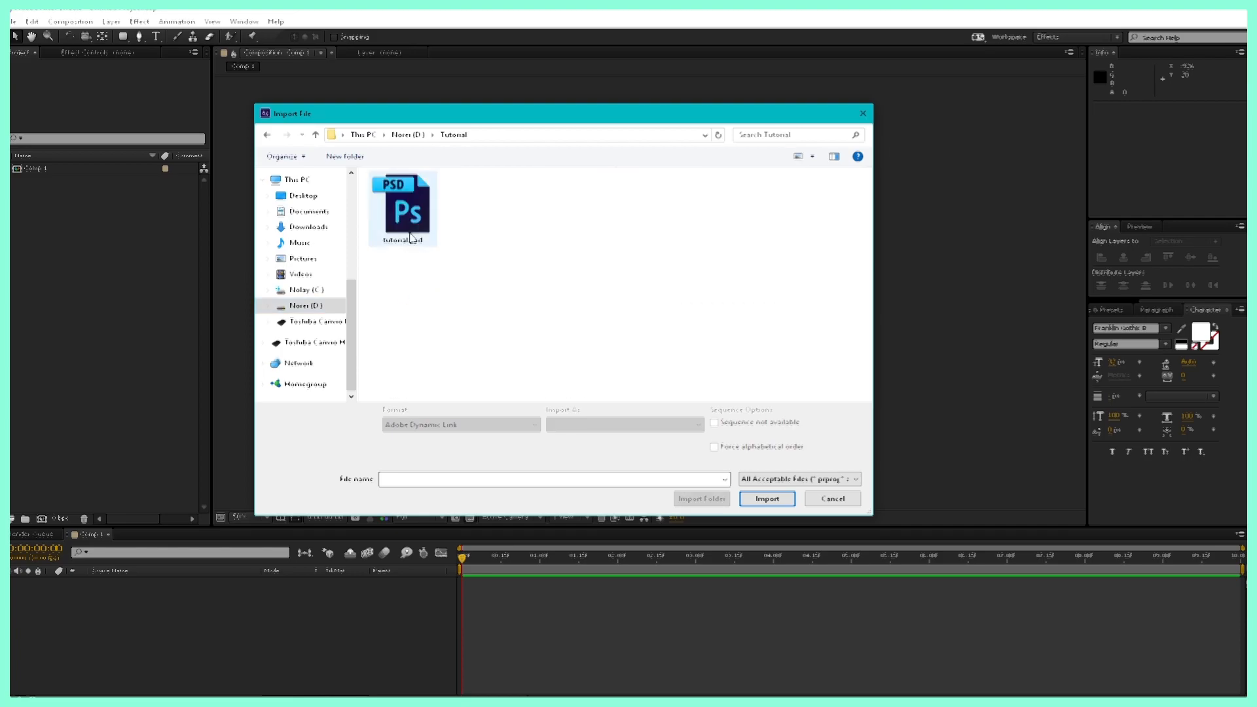
double_click(405, 219)
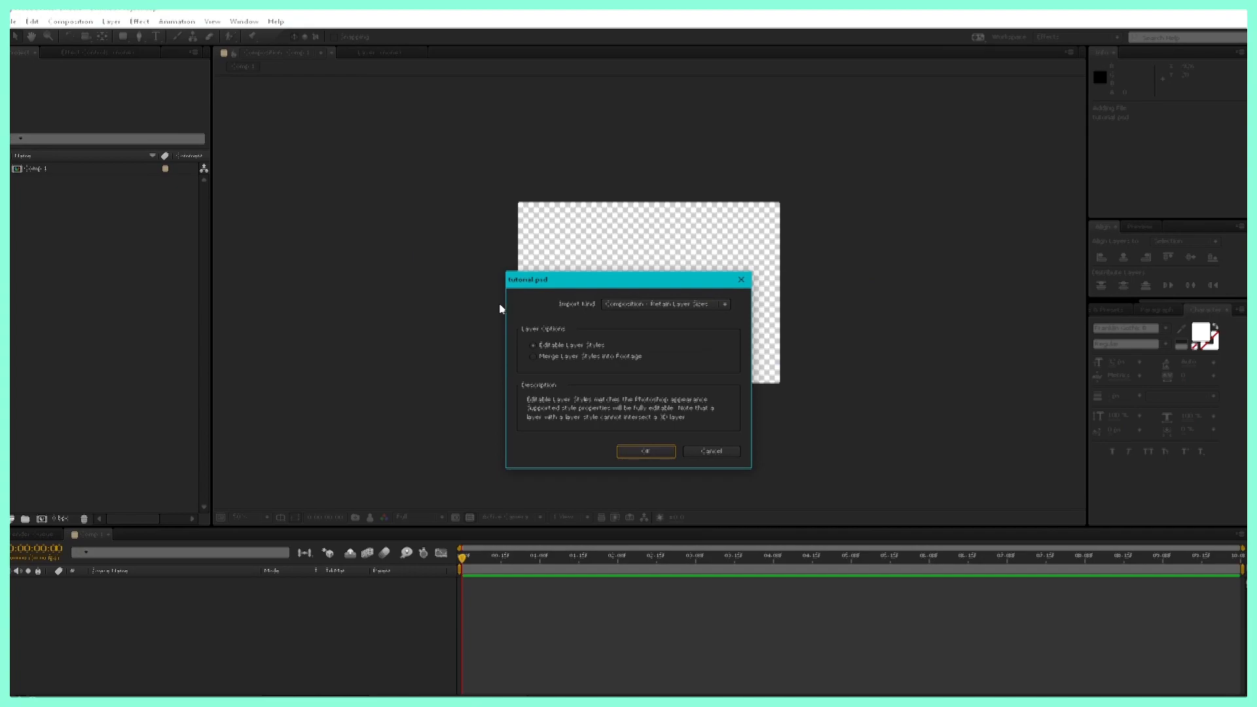
- Import the tutorial PSD as Composition - Retain Layer Sizes with editable layer styles
left_click(682, 305)
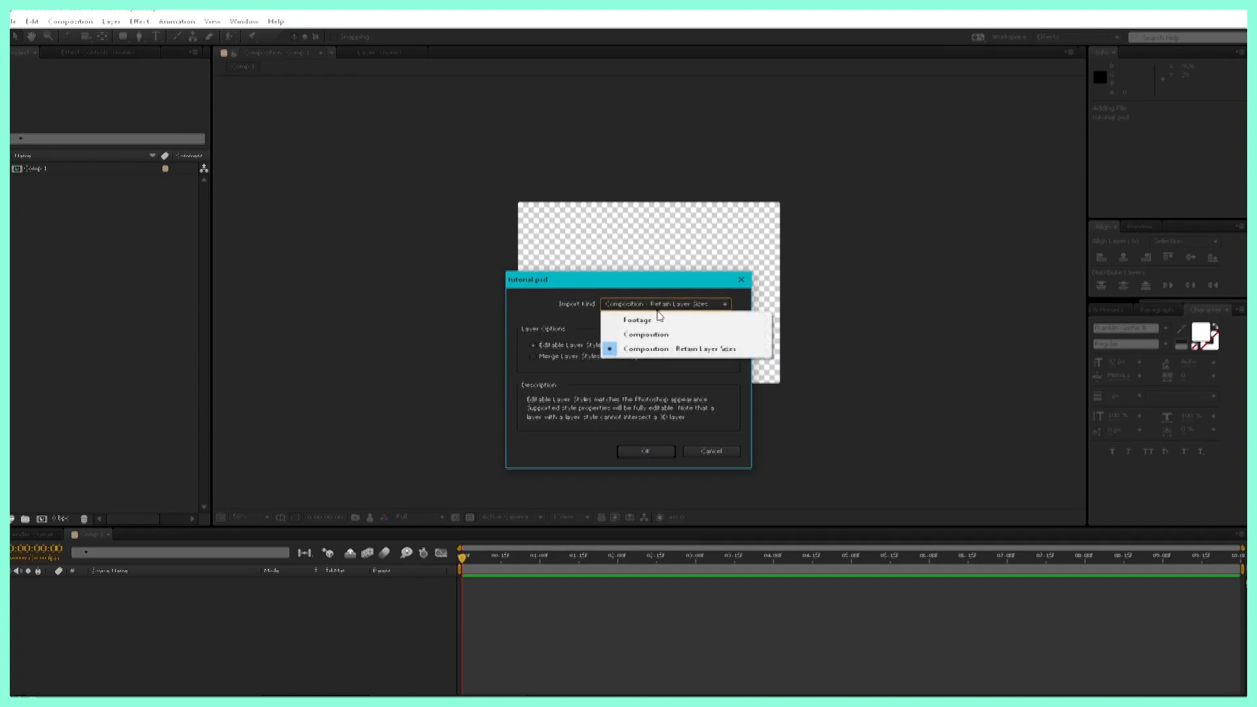
left_click(657, 319)
left_click(644, 306)
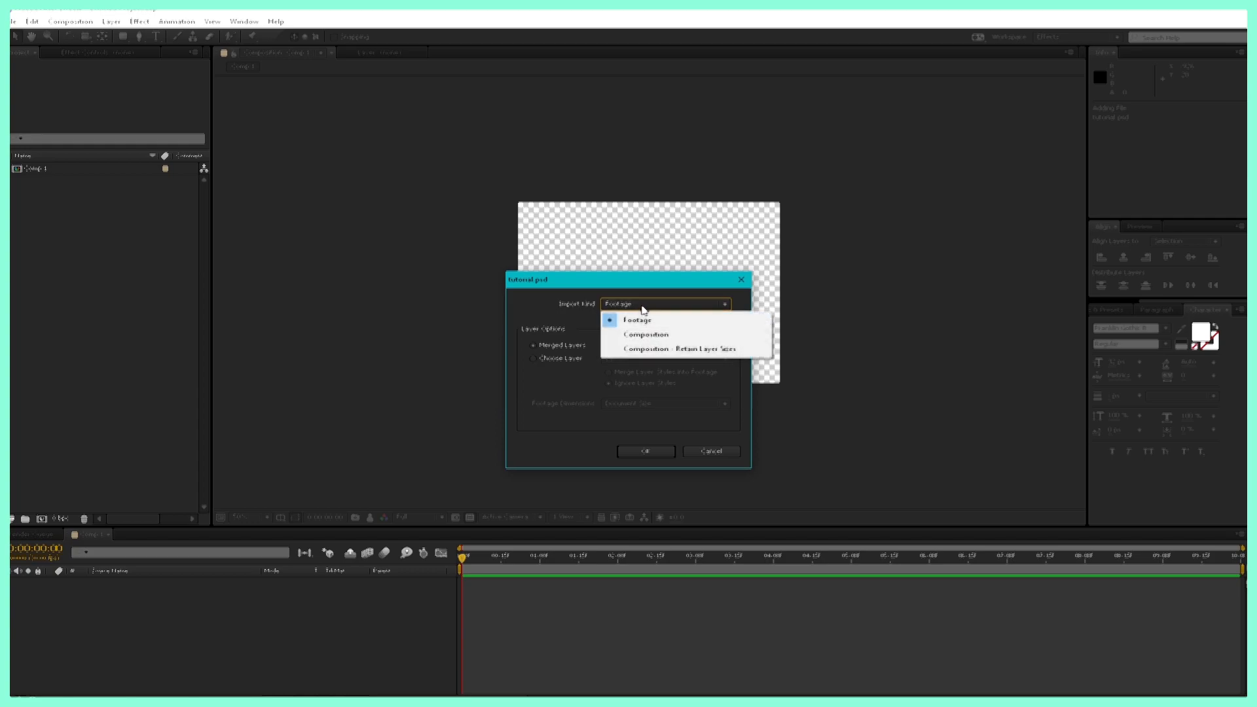
left_click(655, 345)
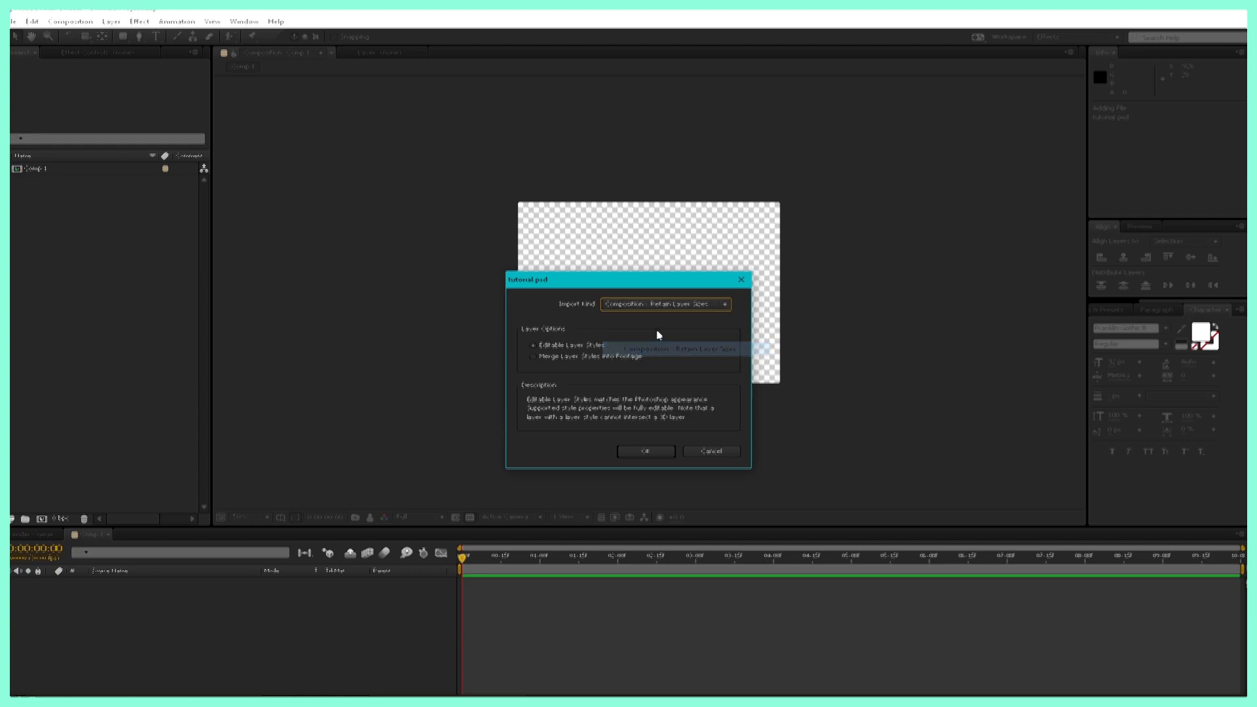
left_click(642, 451)
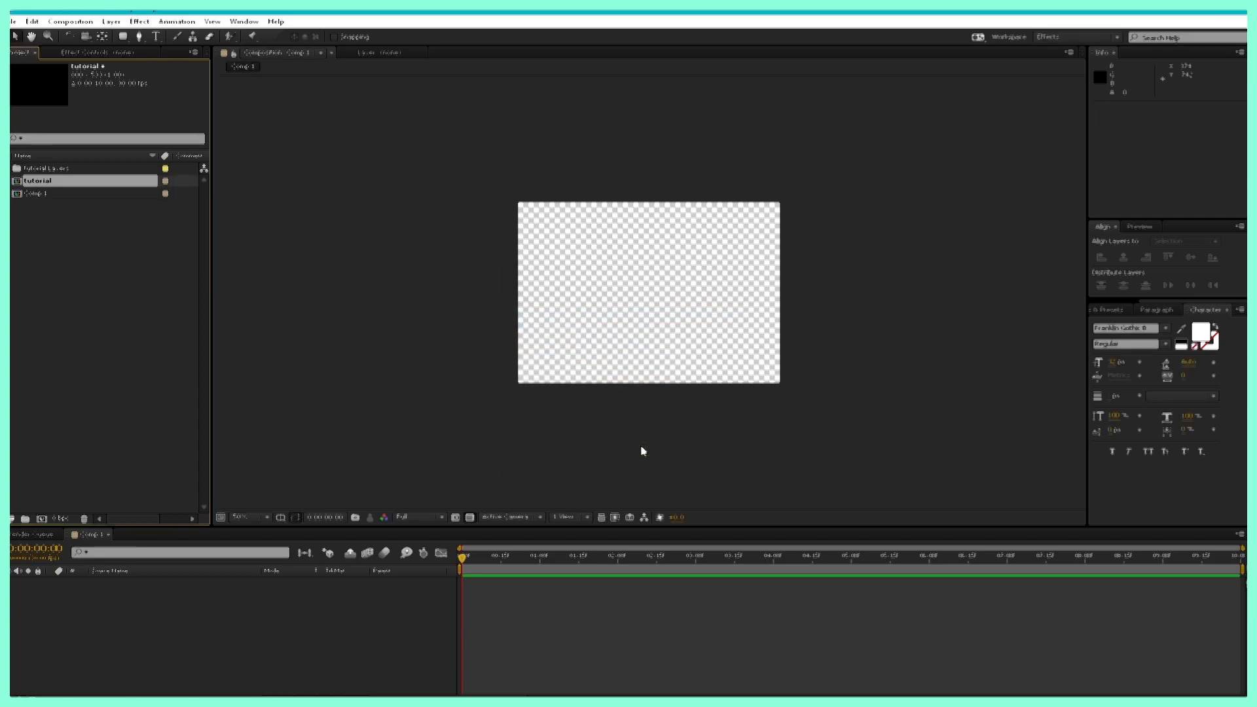
- Expand the imported tutorial layers folder and check the preview of each eye stage
left_click(12, 170)
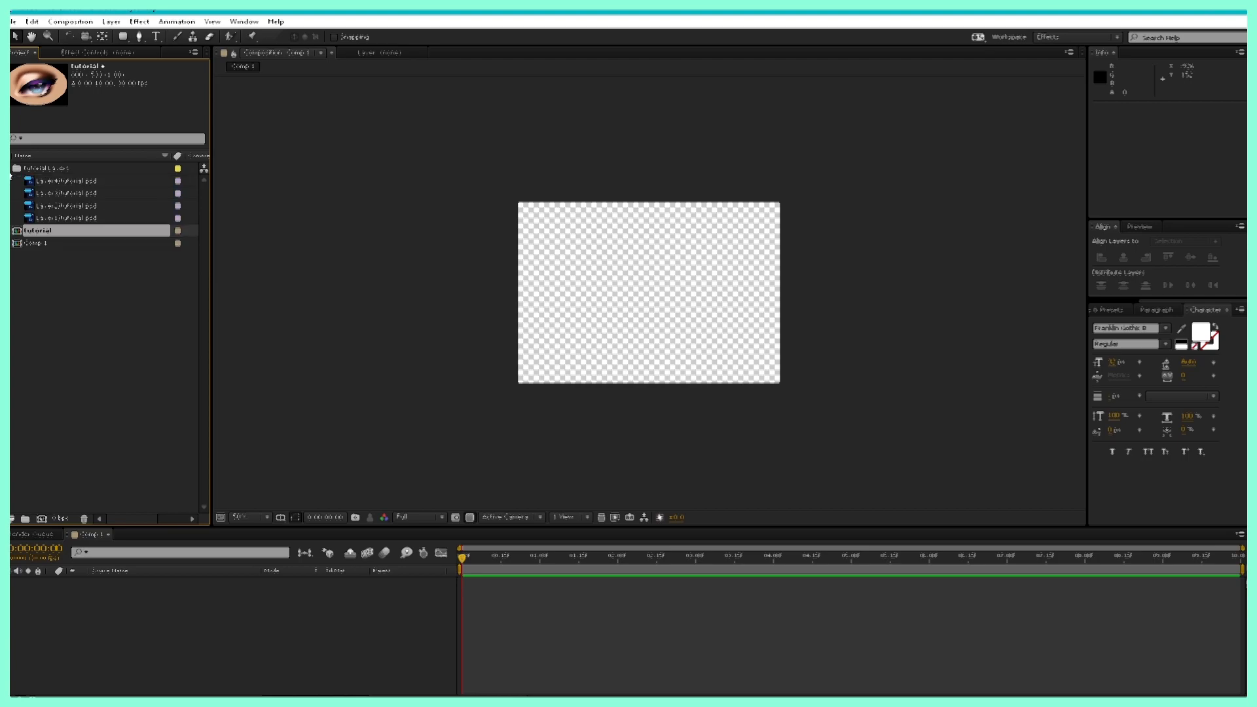
left_click(98, 218)
left_click(103, 206)
left_click(107, 193)
left_click(109, 184)
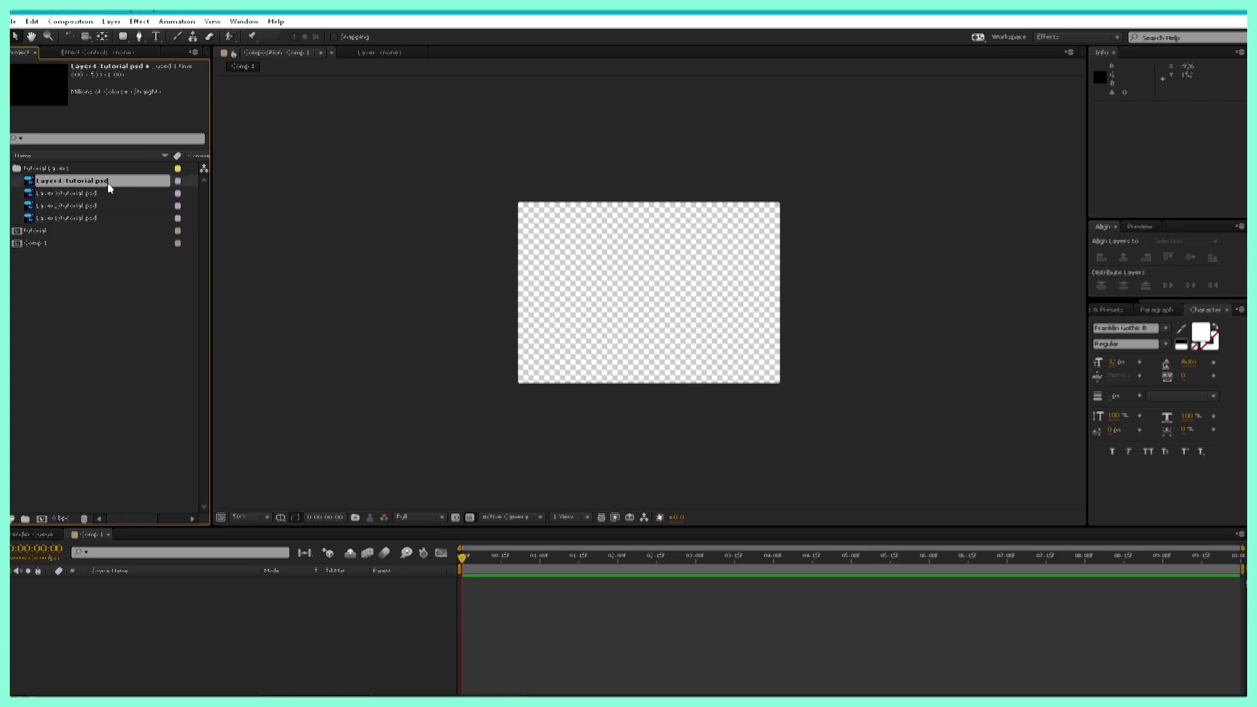
left_click(91, 217)
left_click(95, 208)
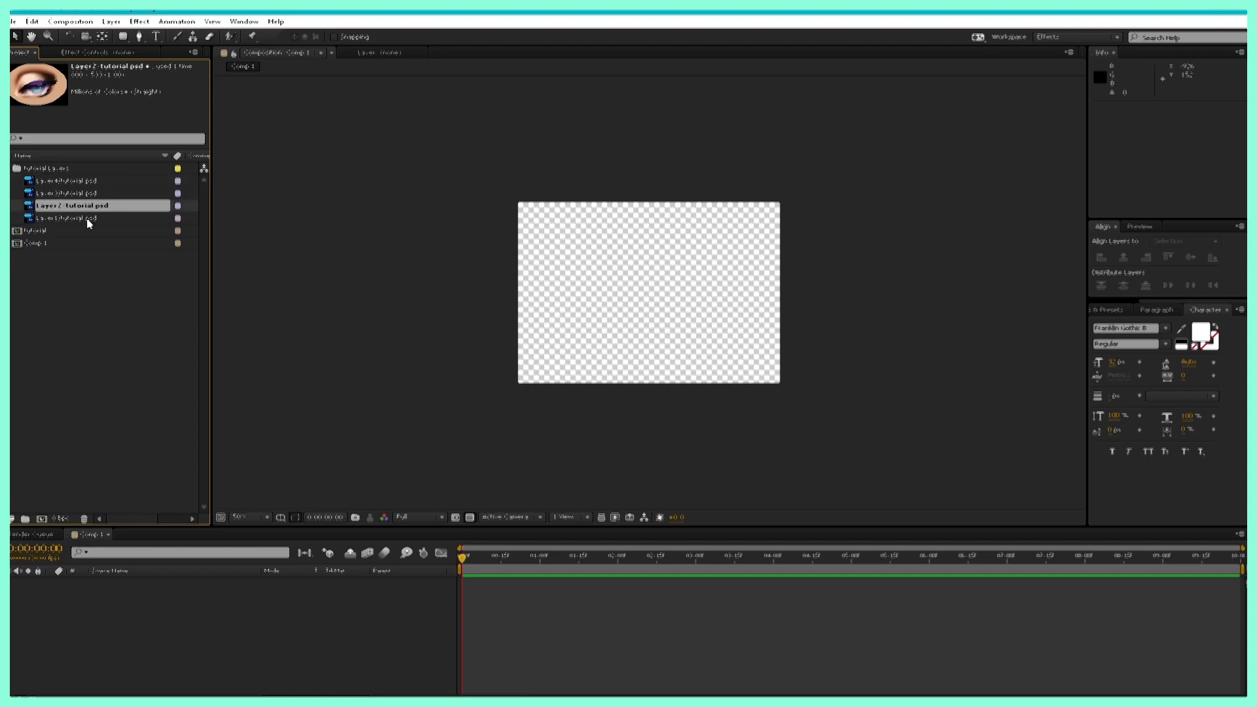
- Add Layer1 and Layer2 to Comp 1, ending Layer1 at 0:00:01:10 and starting Layer2 at 0:00:01:11
left_click_drag(87, 220, 642, 292)
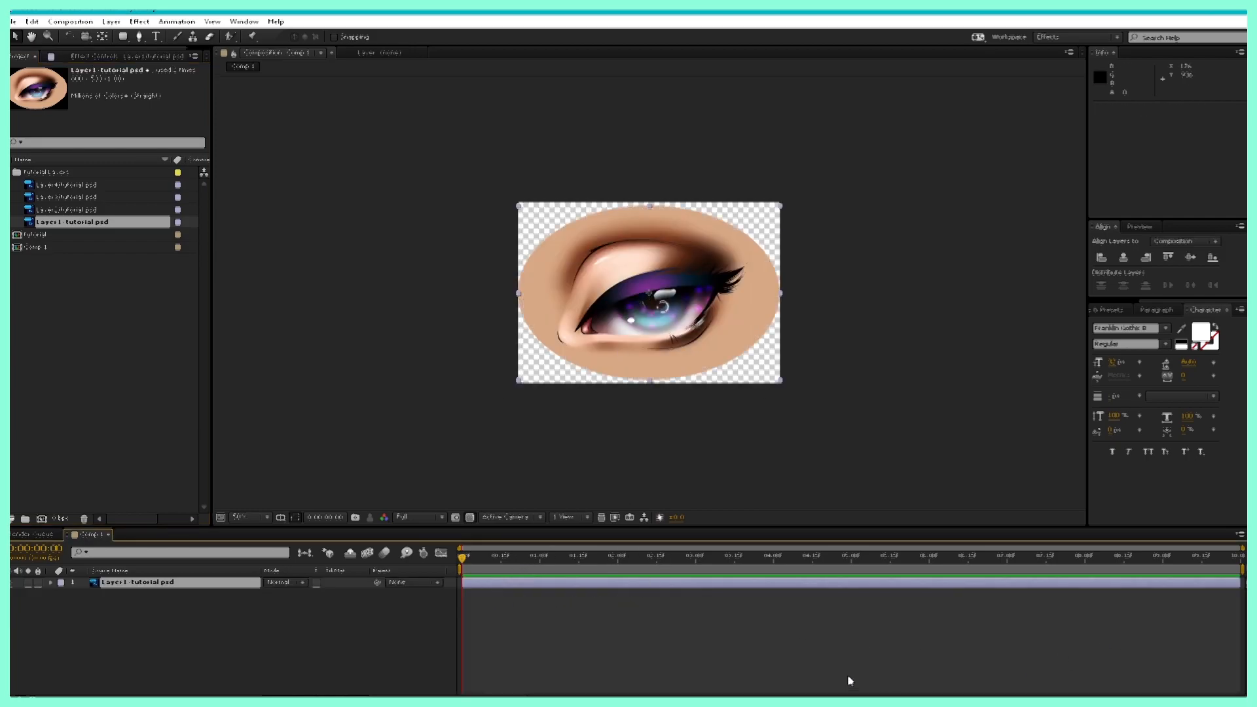
left_click_drag(1240, 581, 487, 583)
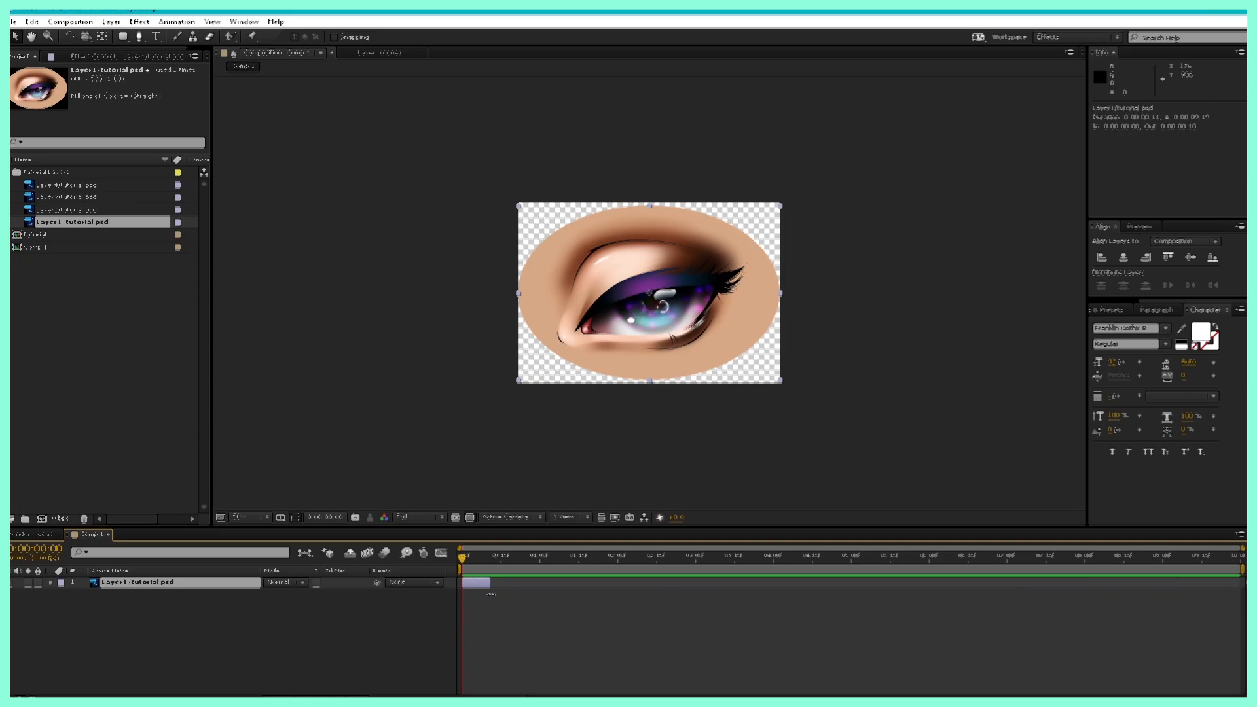
left_click_drag(72, 210, 350, 580)
left_click_drag(494, 589, 557, 612)
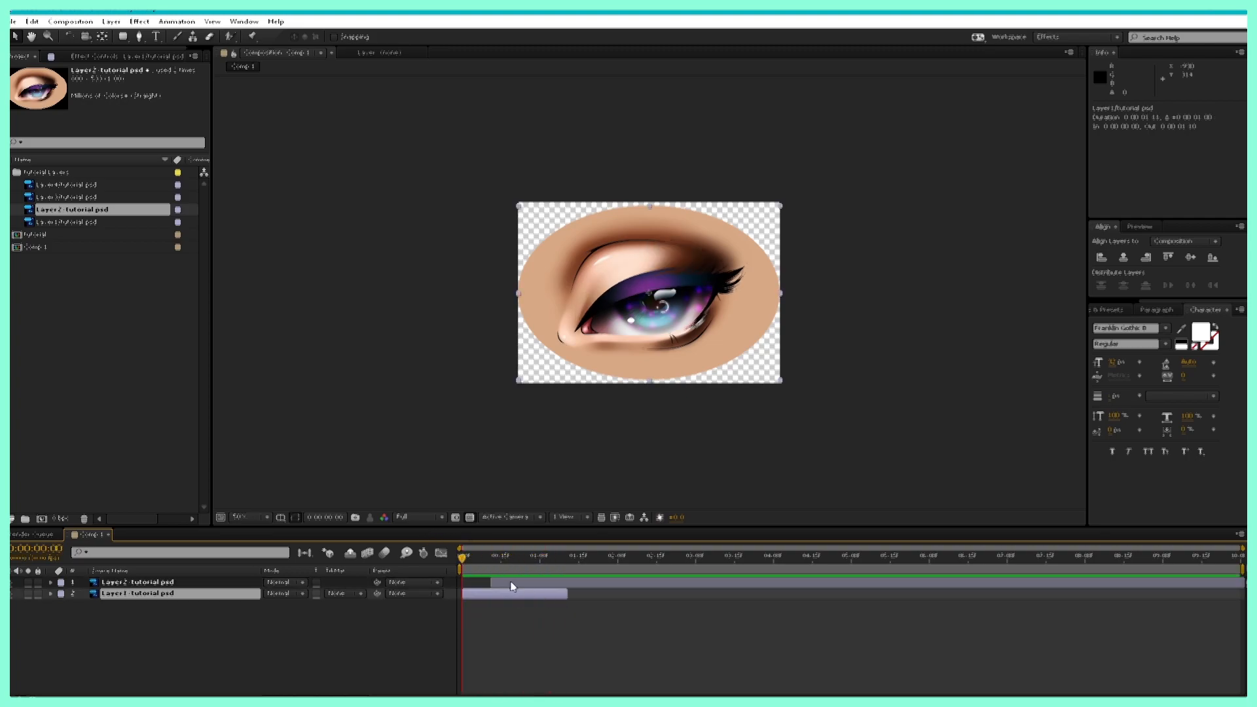
left_click_drag(493, 582, 561, 589)
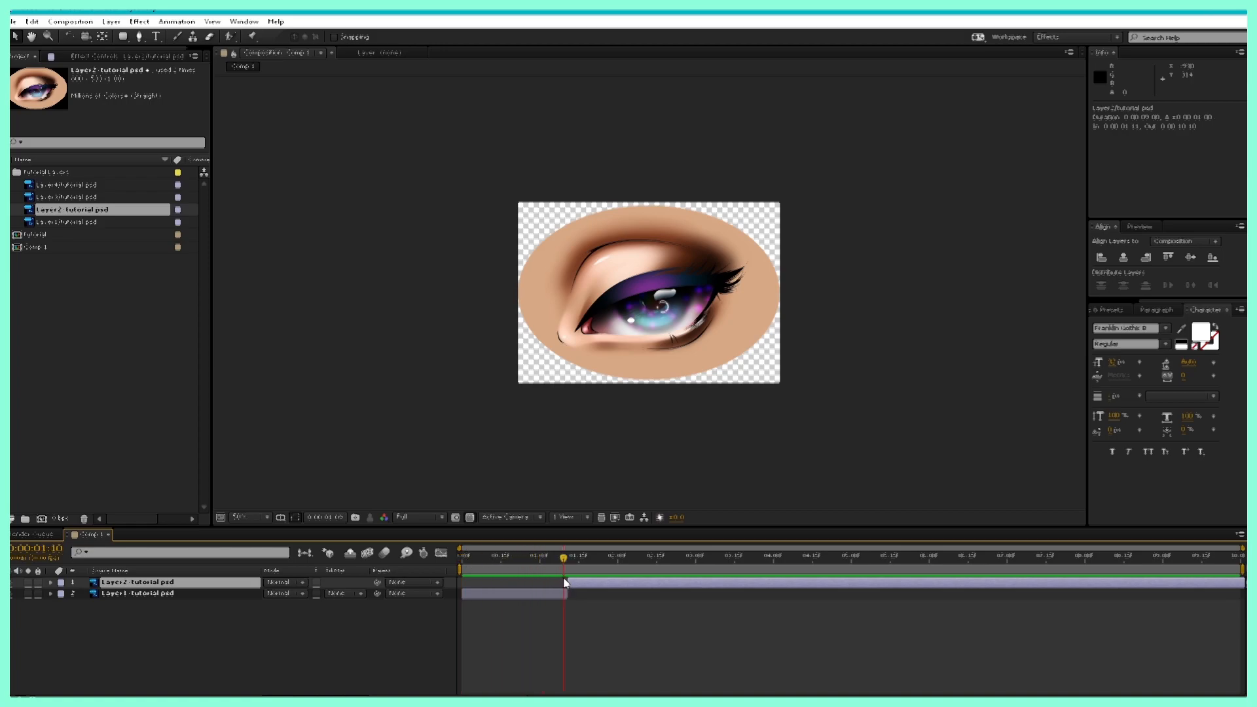
- Trim Layer2 in the timeline so it runs from 0:00:01:11 to 0:00:01:21
left_click_drag(565, 582, 602, 583)
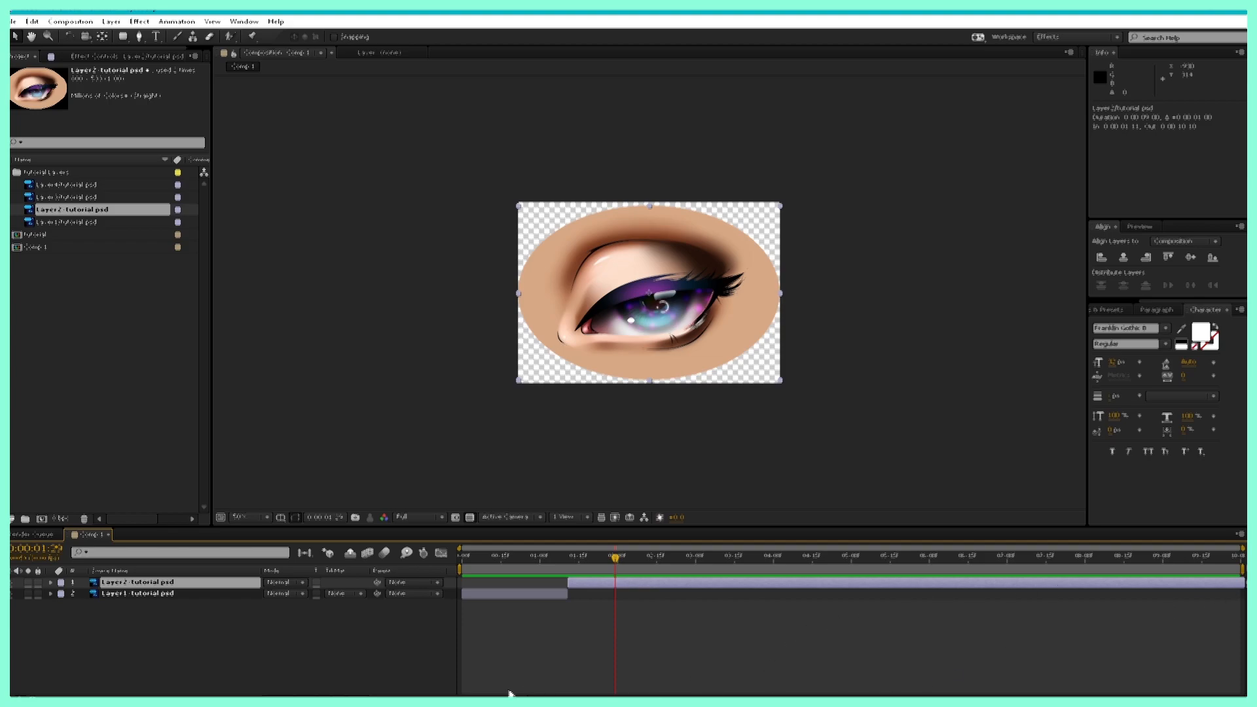
left_click_drag(1067, 586, 1011, 585)
left_click_drag(1211, 583, 854, 583)
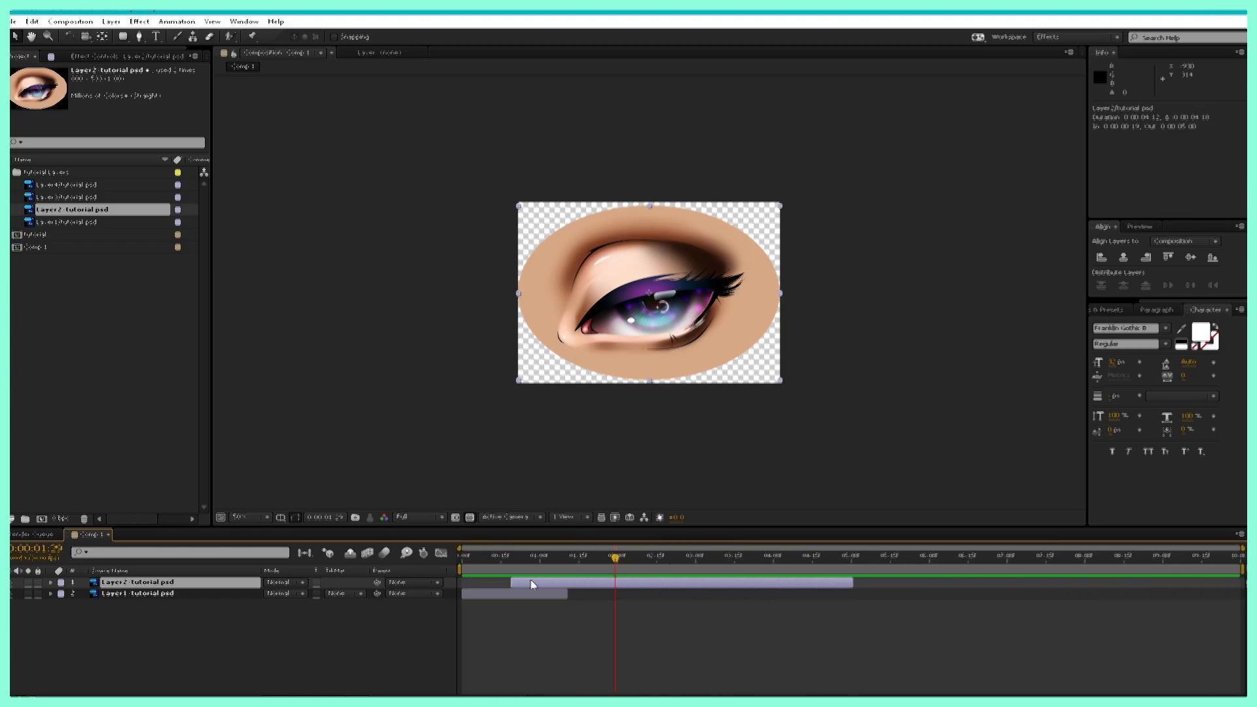
left_click_drag(529, 582, 590, 598)
left_click_drag(541, 562, 565, 563)
left_click_drag(1242, 548, 858, 585)
left_click_drag(654, 548, 875, 548)
left_click_drag(1140, 584, 859, 603)
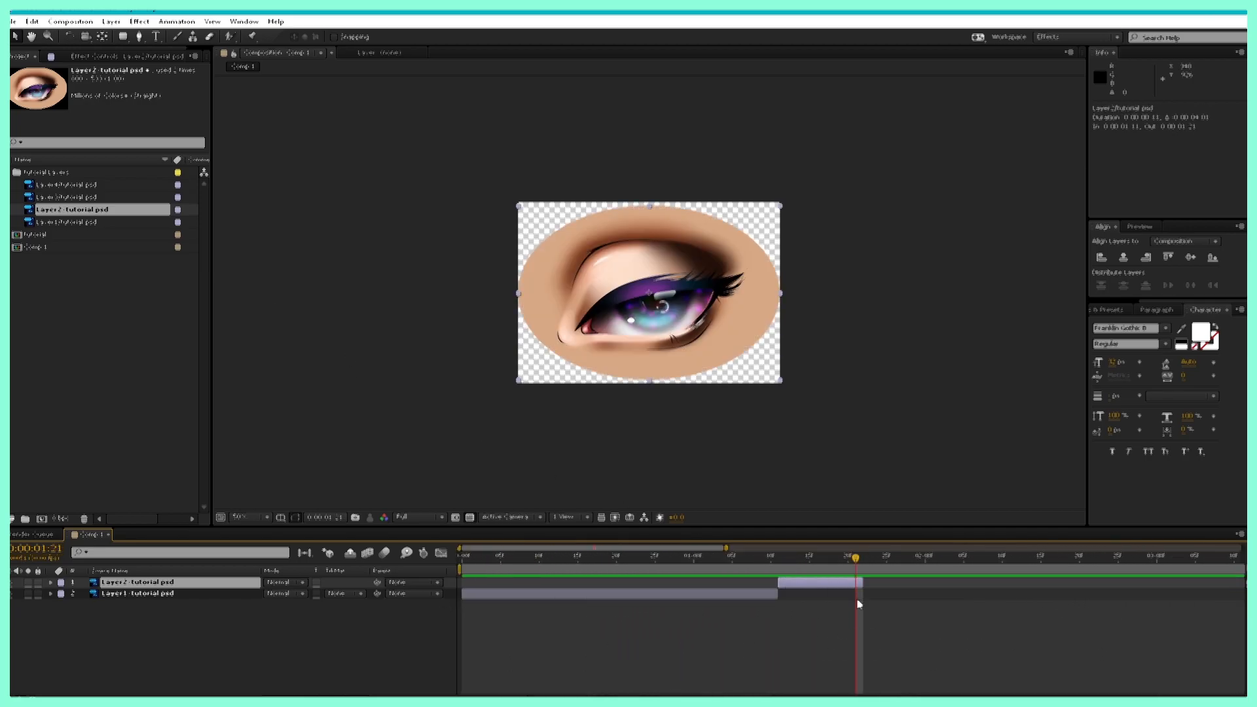
- Add Layer3 above Layer2 and trim it to a short clip starting where Layer2 ends
left_click_drag(62, 196, 864, 579)
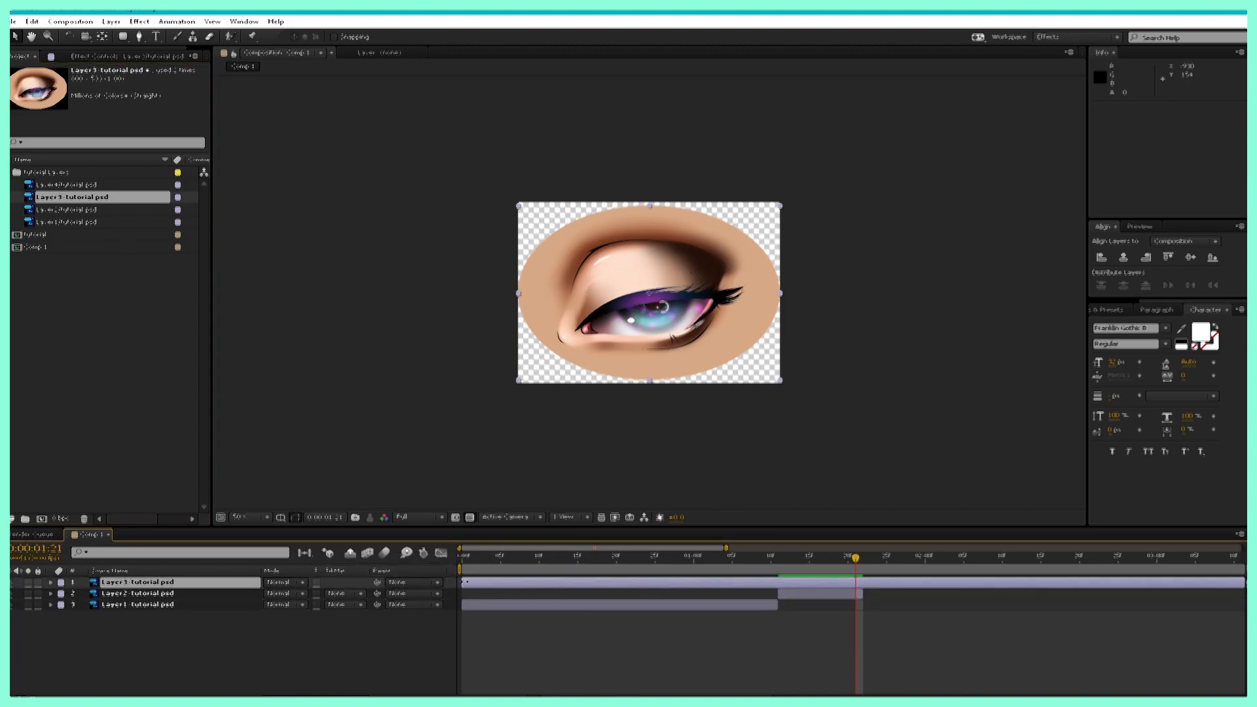
left_click_drag(697, 548, 951, 636)
left_click_drag(856, 559, 934, 565)
- Add Layer4 above the other layers as a trimmed clip following Layer3, and preview the animation
left_click_drag(75, 185, 79, 191)
left_click_drag(1025, 625, 985, 605)
left_click_drag(1244, 582, 1033, 582)
left_click_drag(725, 549, 657, 608)
key("KP_0")
key("space")
- Shorten Layer2, Layer3 and Layer4 to six frames each, place them end to end, and preview the work area ending at Layer4's end
key("equal")
key("equal")
key("equal")
left_click_drag(742, 595, 673, 601)
left_click_drag(807, 595, 733, 600)
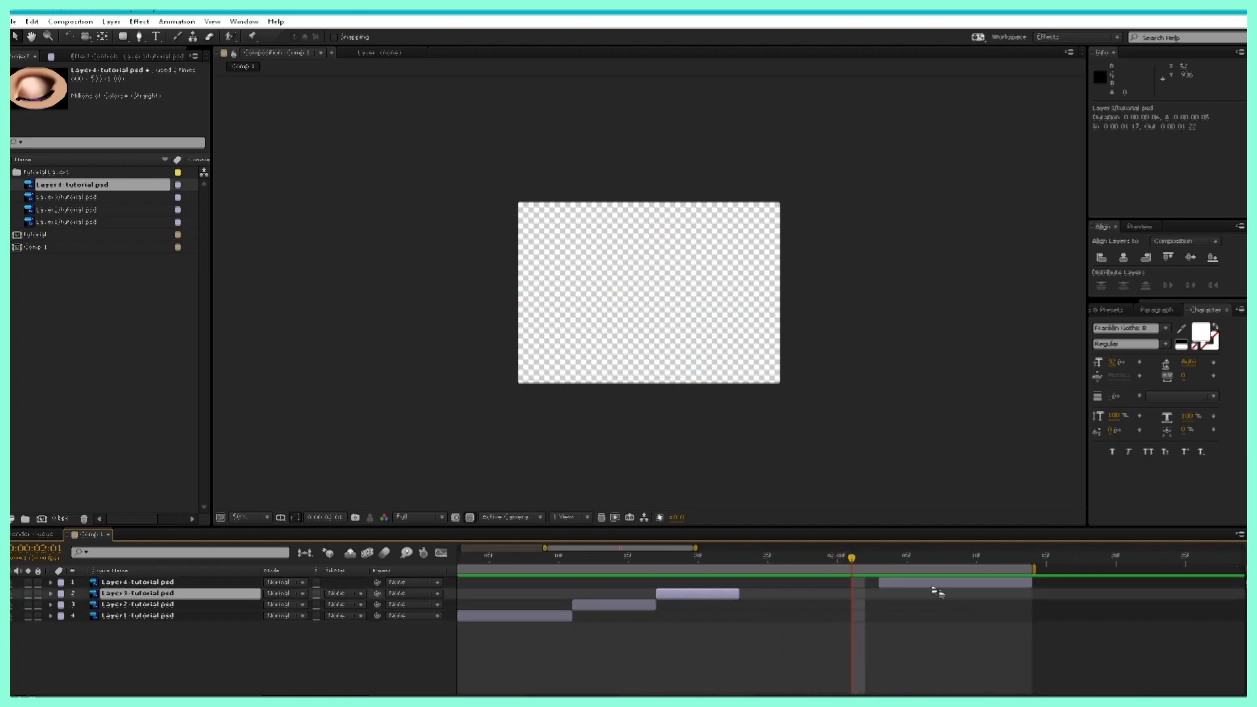
left_click_drag(934, 583, 792, 591)
left_click_drag(891, 583, 823, 587)
left_click_drag(1033, 569, 824, 587)
key("KP_0")
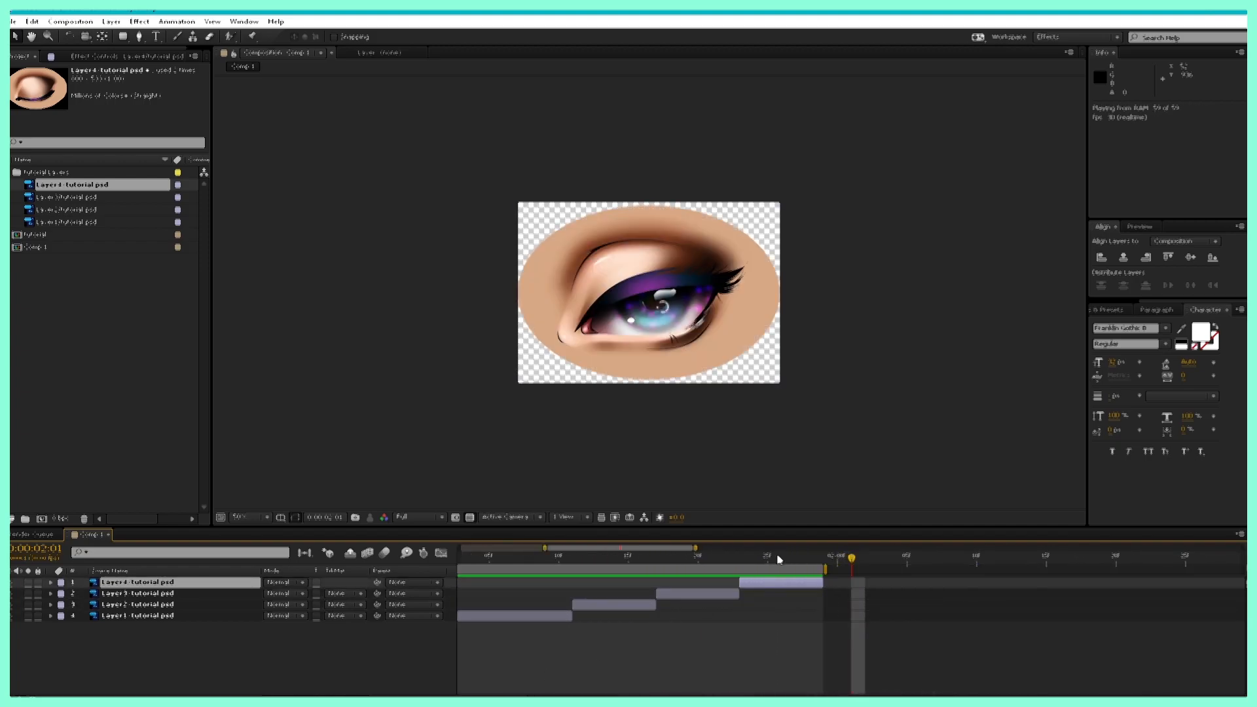
key("space")
- Shorten Layer2 to four frames and Layer3 to three, close the gaps up to Layer4, and preview the shortened work area
left_click_drag(656, 605, 628, 606)
left_click_drag(661, 596, 633, 599)
left_click_drag(711, 595, 670, 595)
left_click_drag(745, 585, 676, 594)
left_click(825, 561)
left_click_drag(824, 569, 755, 570)
key("KP_0")
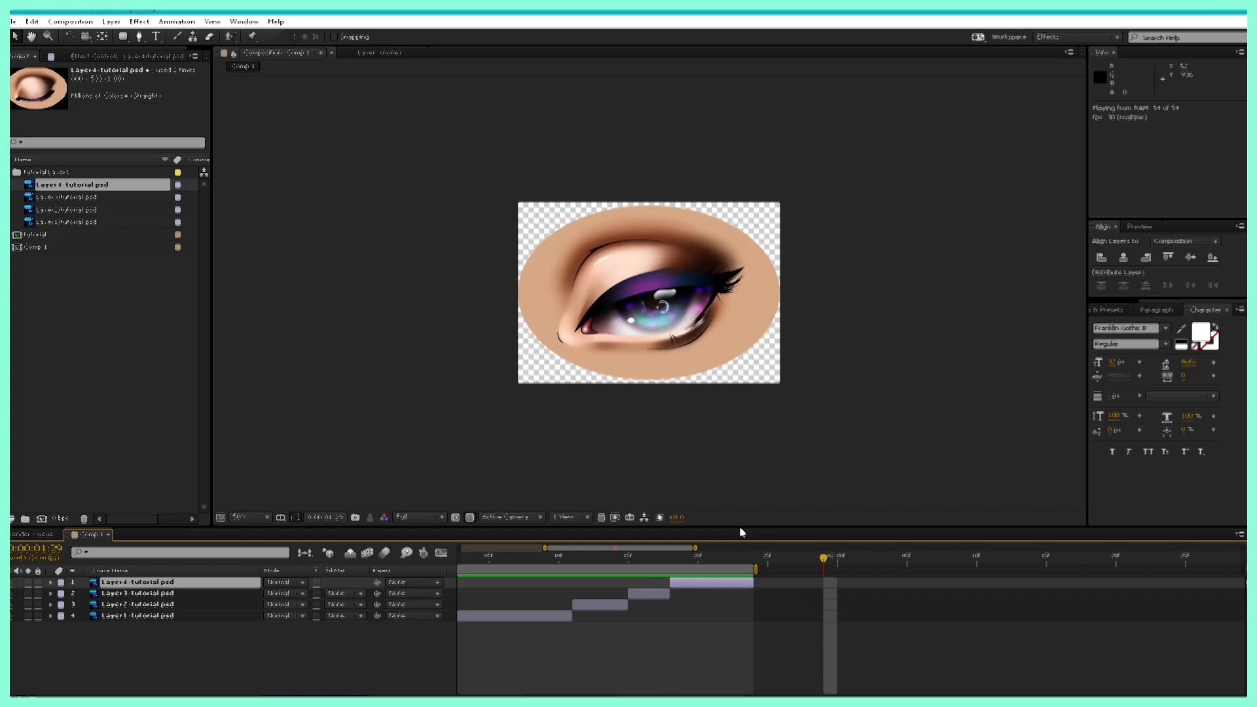
key("space")
- Cut Layer2 and Layer3 to two frames each, pull Layer4 up behind them, and preview the faster blink
mouse_move(627, 605)
left_mouse_down()
mouse_move(600, 605)
mouse_move(647, 593)
left_mouse_up()
left_click_drag(755, 570, 714, 569)
key("KP_0")
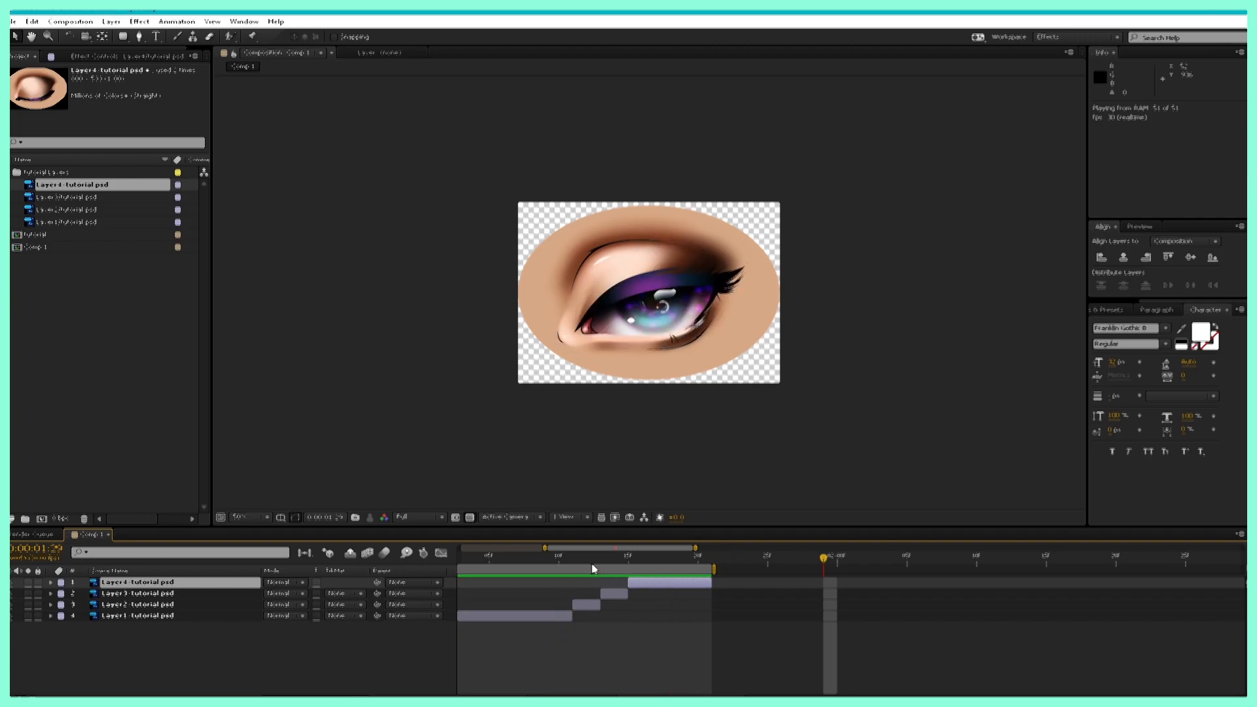
- Extend the work area beyond Layer4 and duplicate Layer2, Layer3 and Layer4, bringing the copies to the front
left_click(714, 567)
left_click_drag(715, 568, 936, 569)
left_click(198, 604)
left_click(210, 583, "shift")
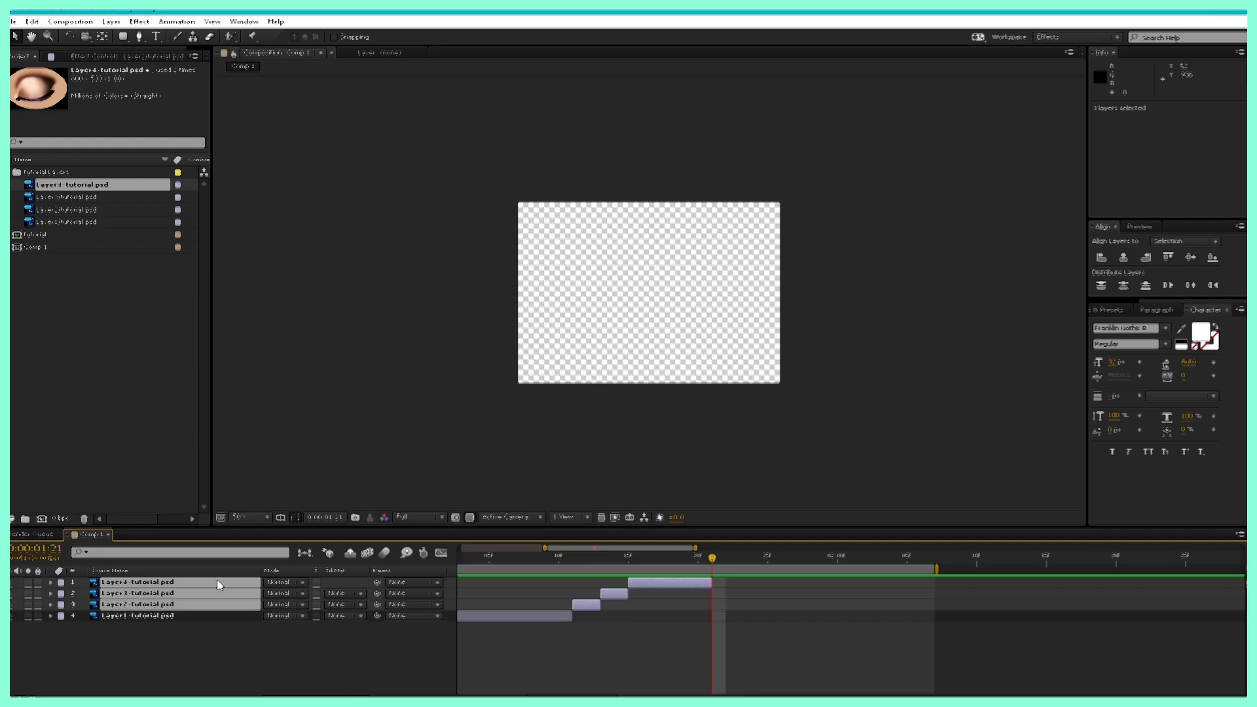
key("ctrl+d")
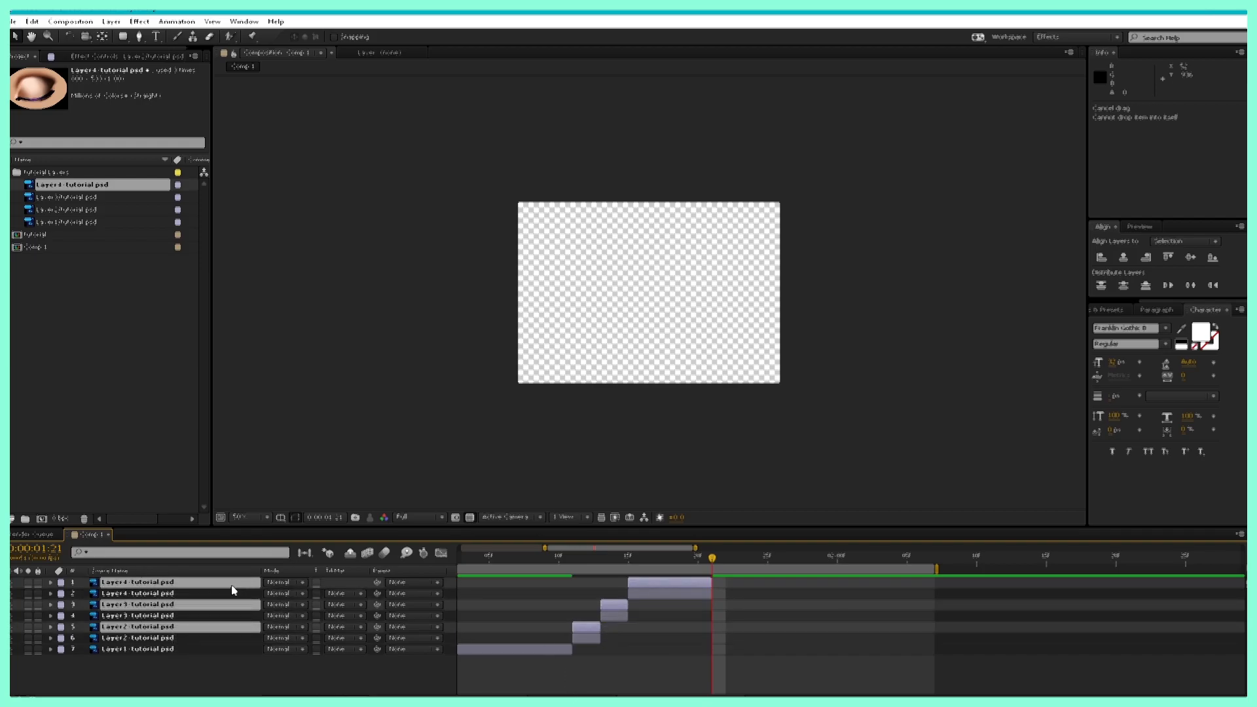
key("ctrl+shift+bracketright")
- Place the copies after Layer4 in reverse order, Layer3 then Layer2, and delete the duplicate Layer4
left_click_drag(602, 605, 752, 597)
left_click(879, 560)
left_click(193, 618)
left_click(202, 585)
key("Delete")
left_click_drag(879, 565, 769, 589)
- End the work area where the Layer2 copy ends and preview the full blink
left_click_drag(969, 571, 799, 591)
key("space")
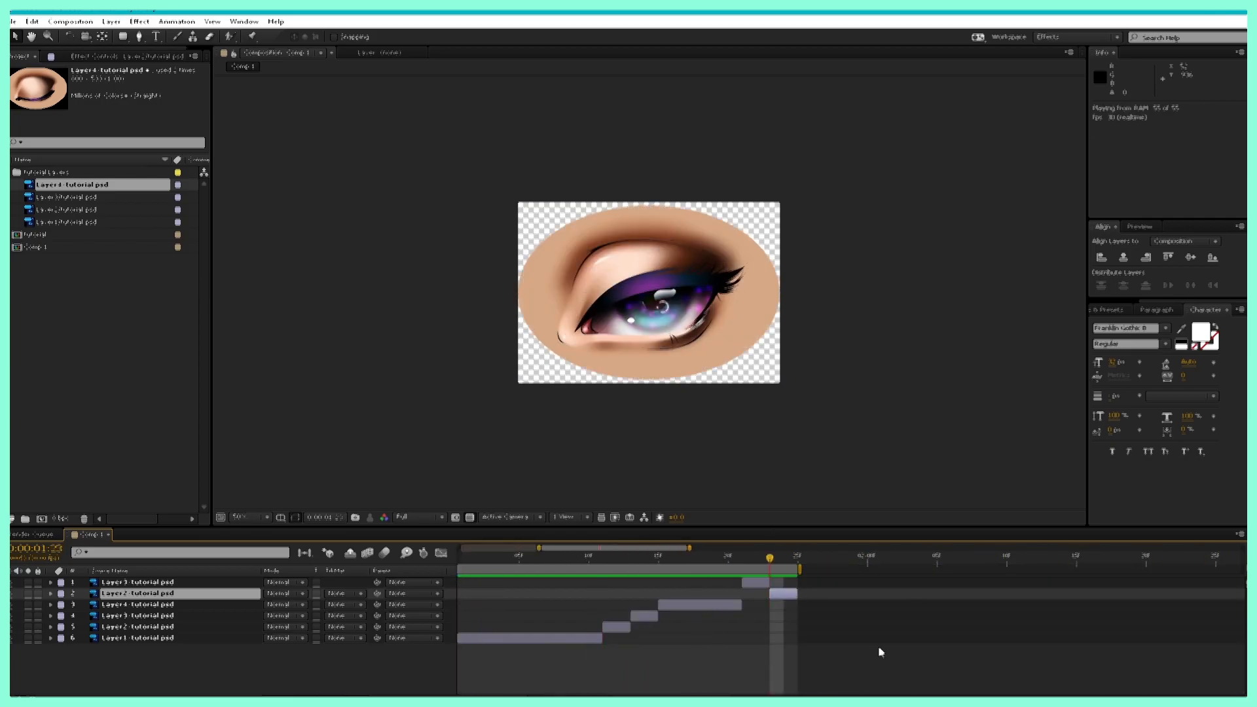
key("space")
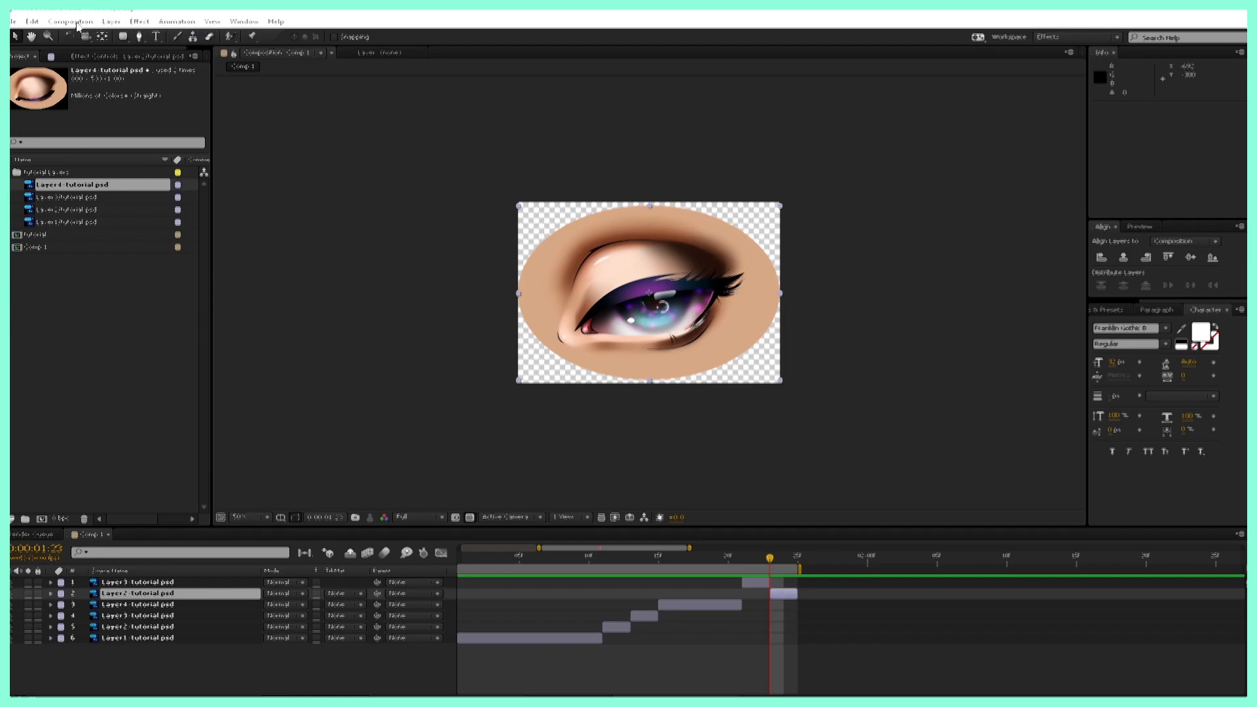
- Export Comp 1 by adding it to the Render Queue
left_click(14, 22)
mouse_move(141, 221)
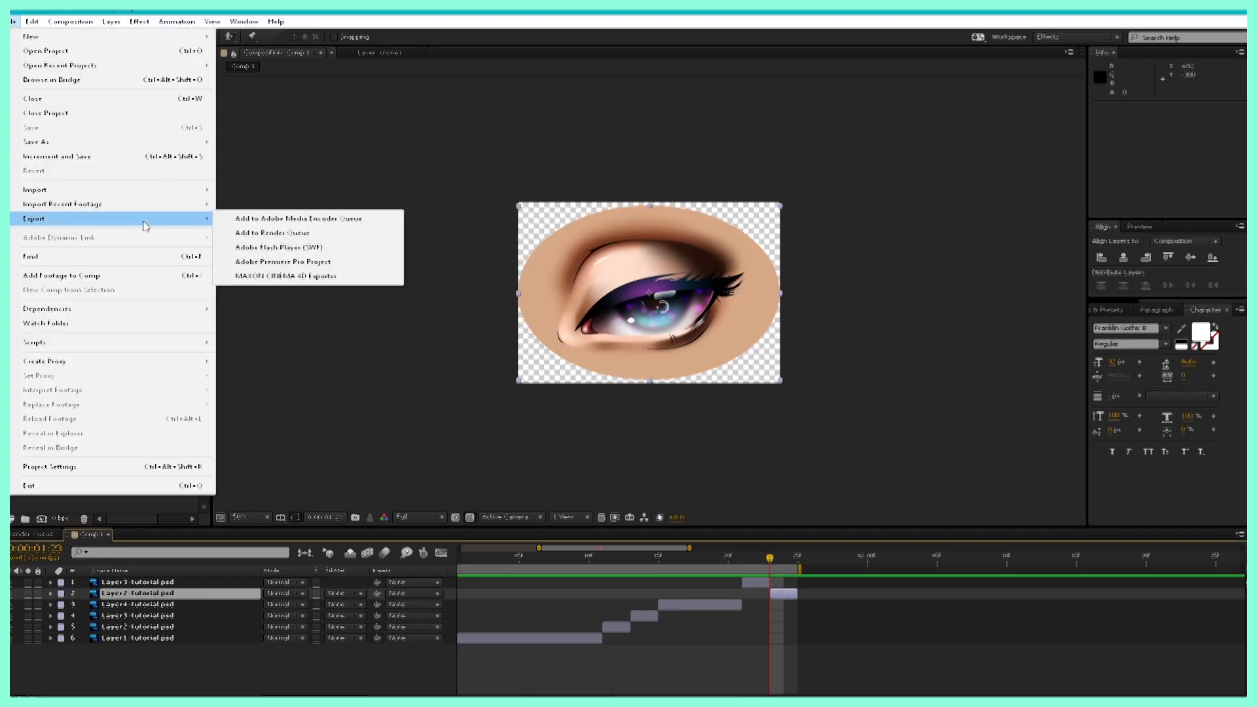
left_click(252, 232)
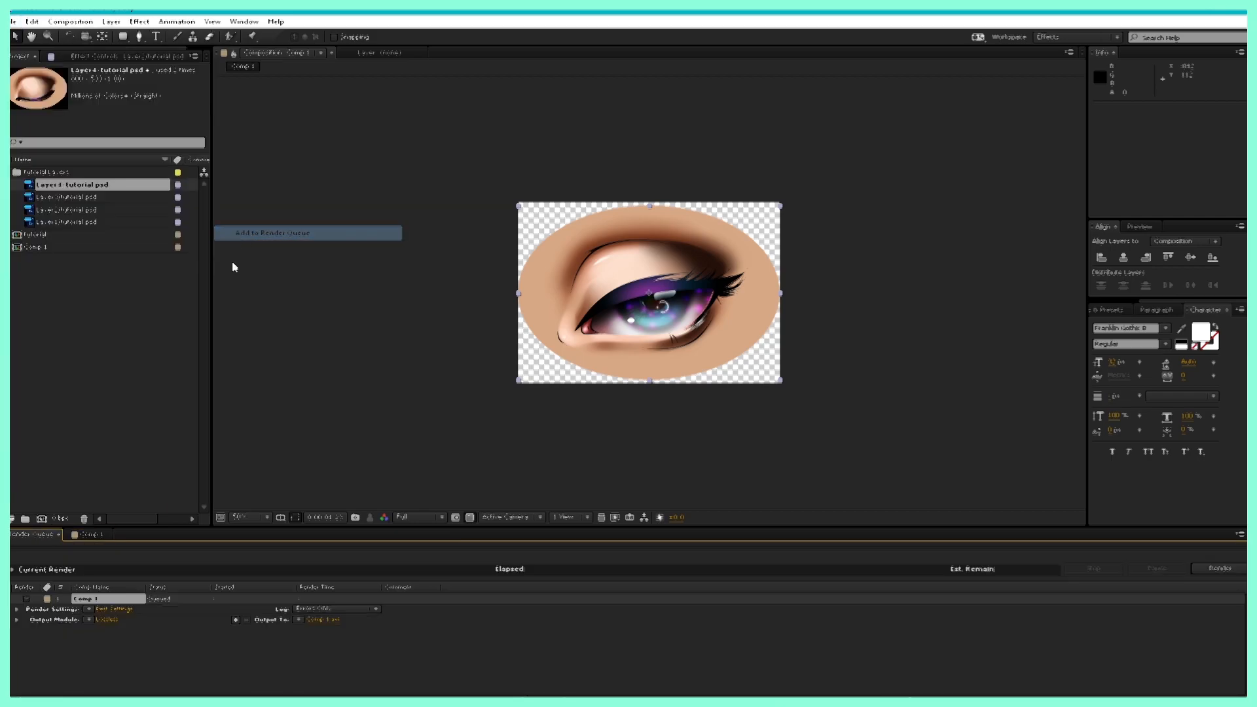
- Set Comp 1's render settings to use a custom frame rate of 60 instead of the comp's frame rate
left_click(119, 608)
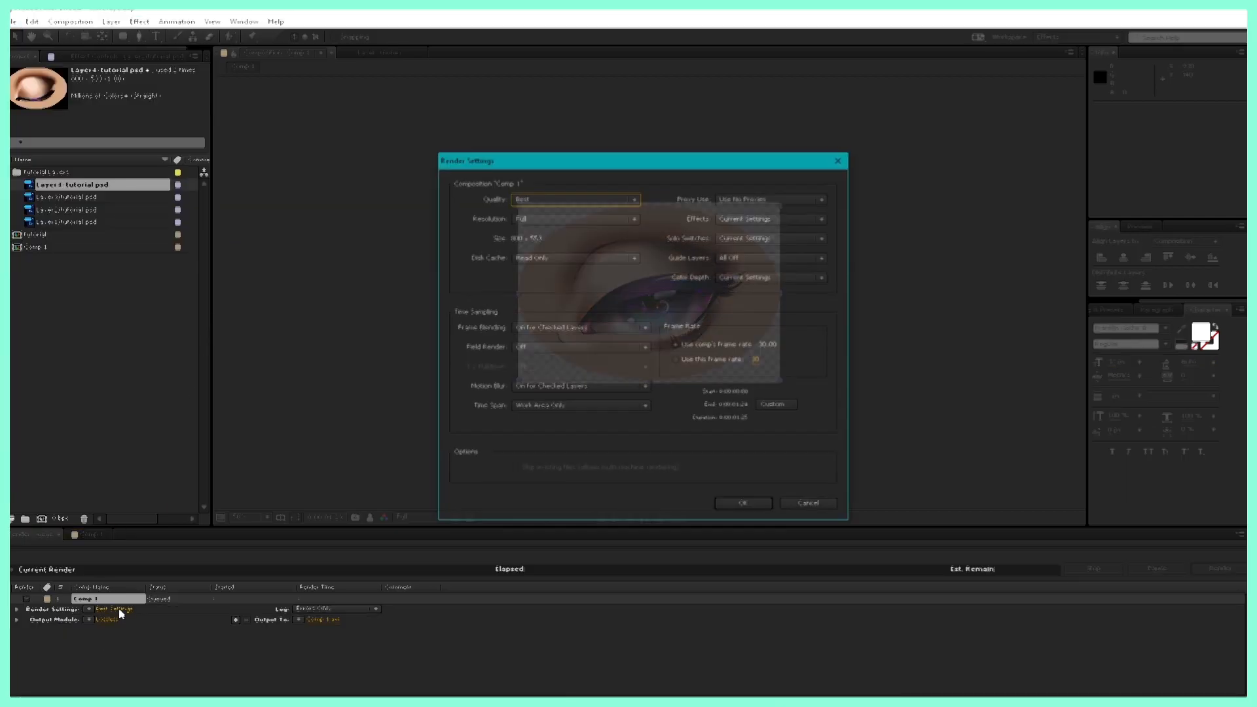
left_click(686, 364)
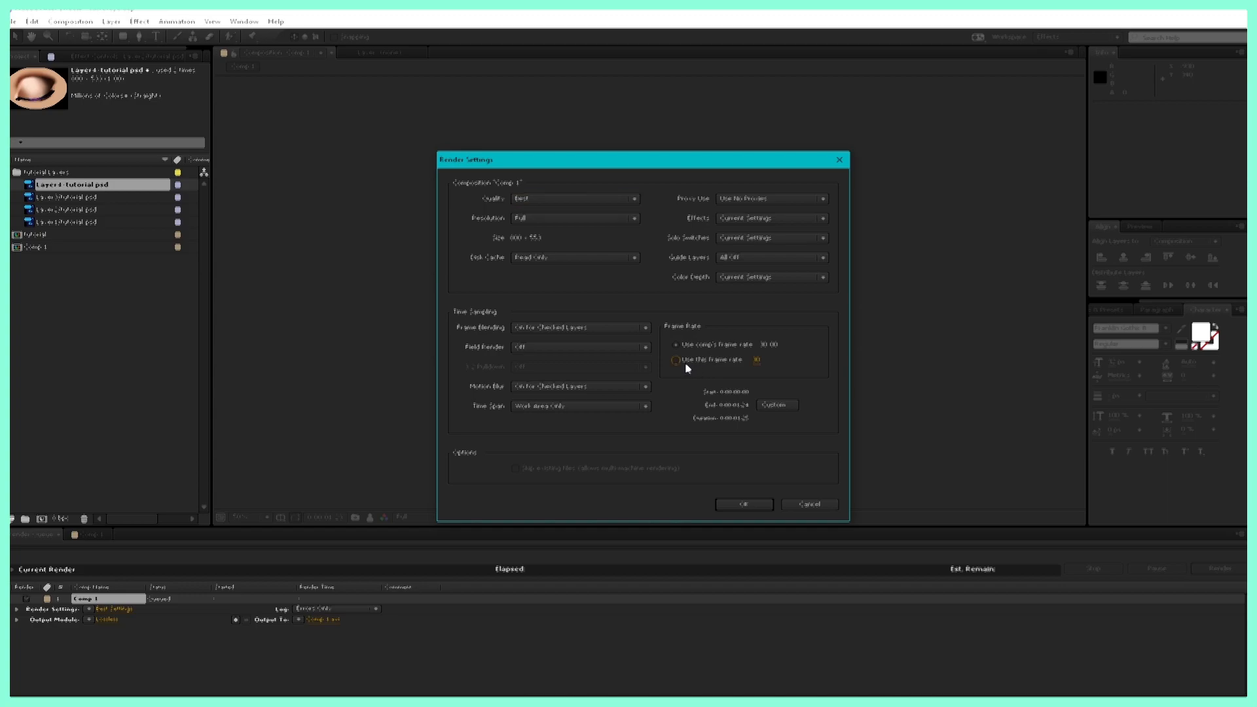
left_click(752, 358)
type("60")
key("Return")
left_click(733, 502)
- Configure the output module for QuickTime format with RGB + Alpha channels
left_click(109, 620)
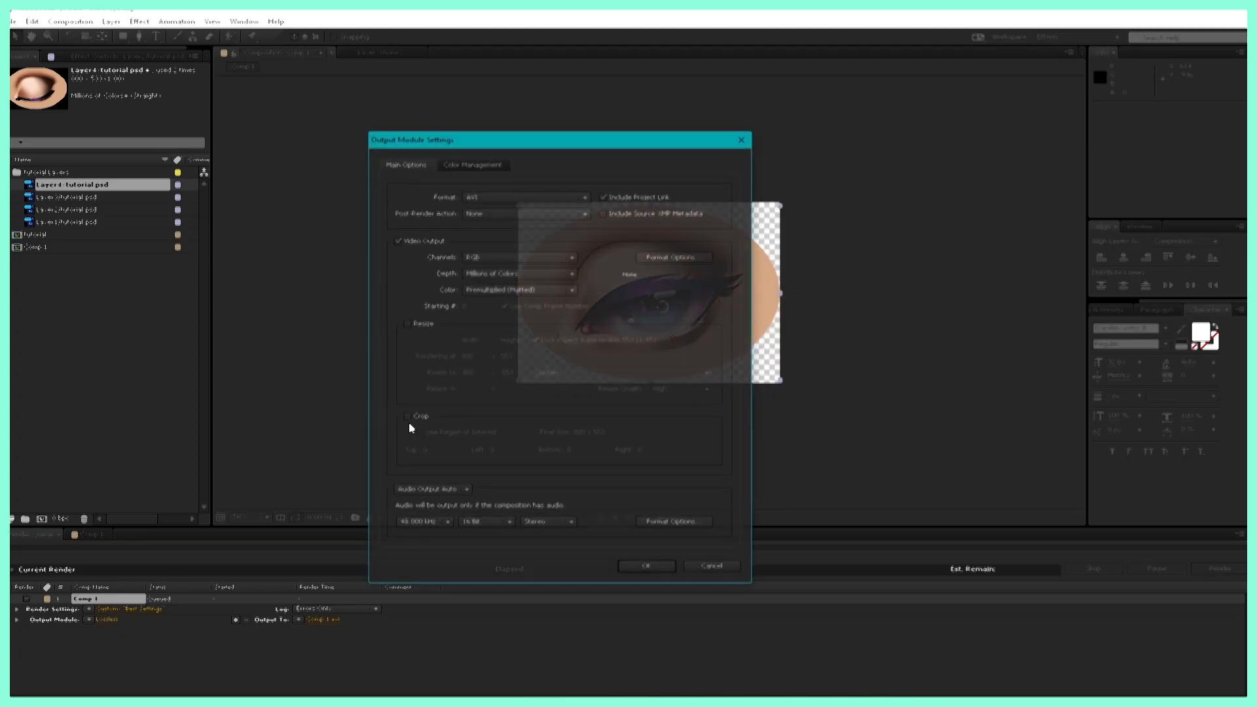
left_click(522, 197)
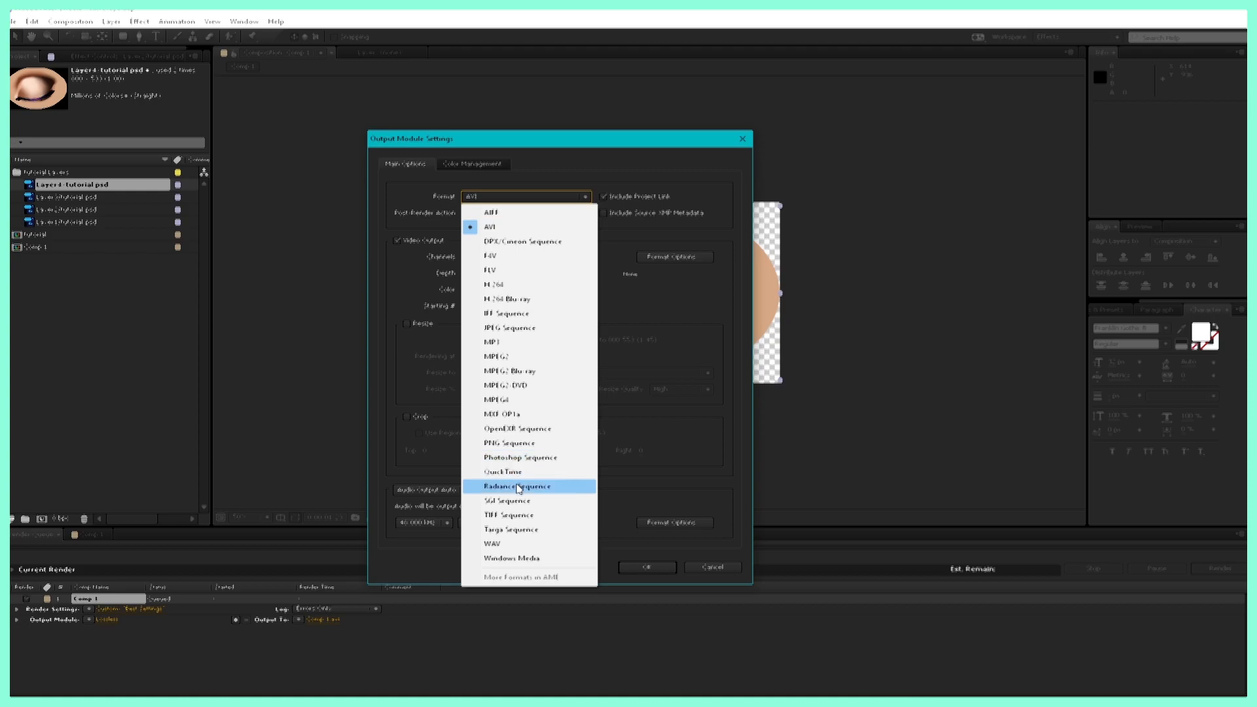
left_click(522, 475)
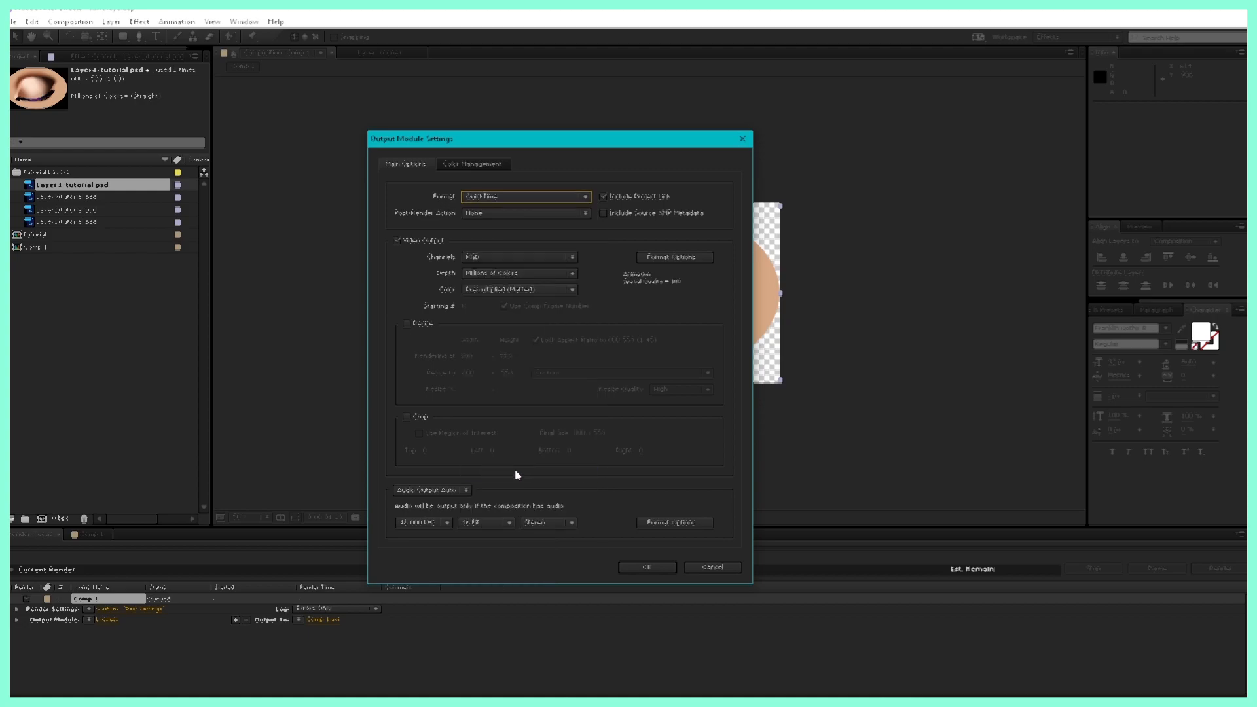
left_click(497, 261)
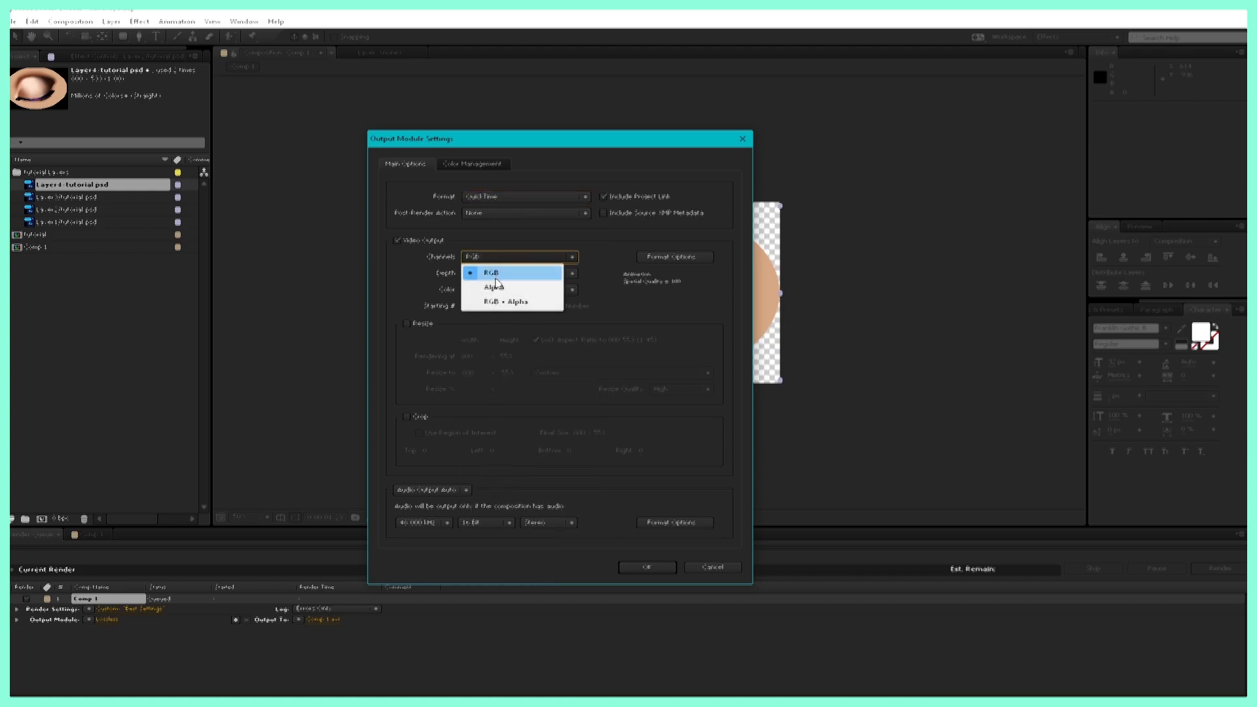
left_click(493, 301)
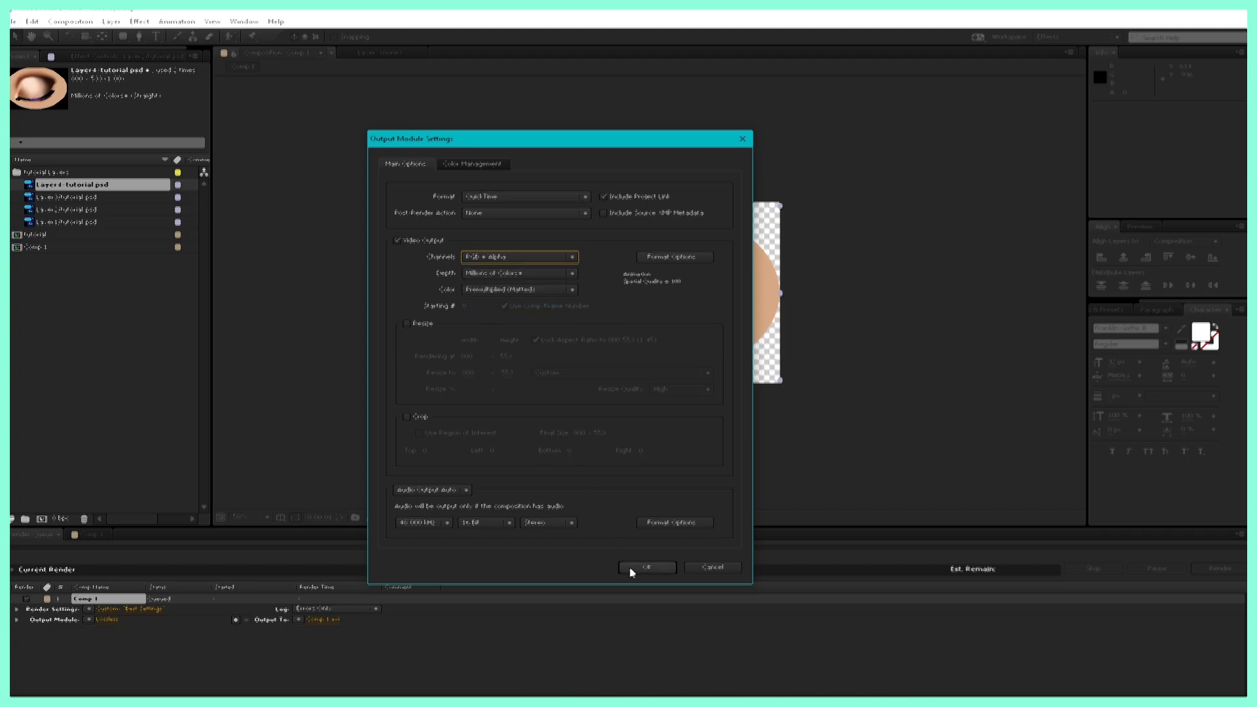
left_click(646, 567)
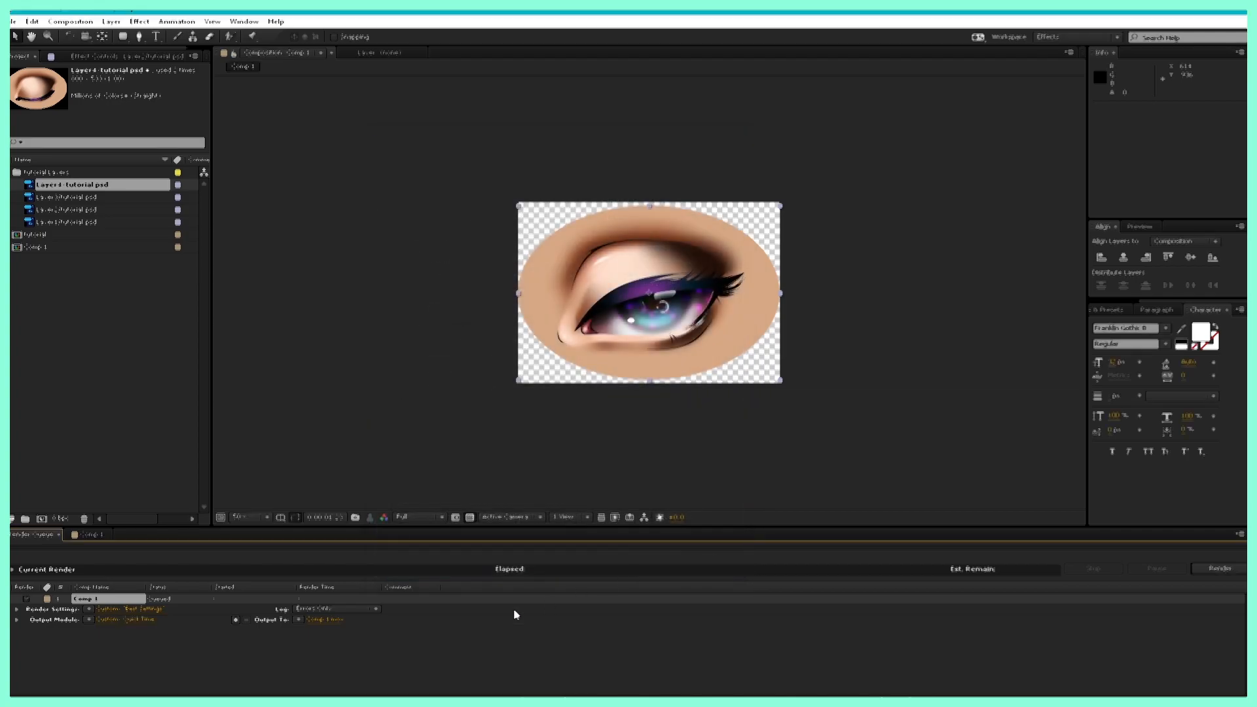
- Set the output movie to be saved as Tutorial in the AnimationPractice folder on the D: drive, and start the render
left_click(329, 621)
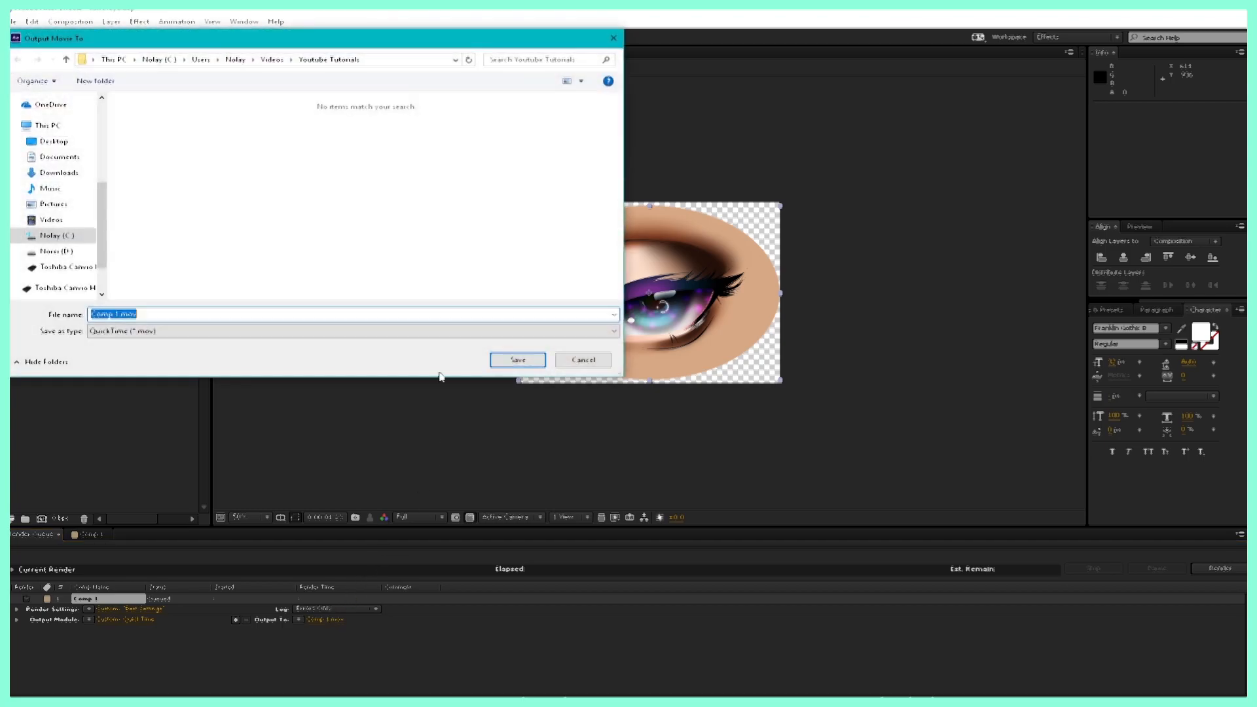
left_click_drag(362, 45, 650, 123)
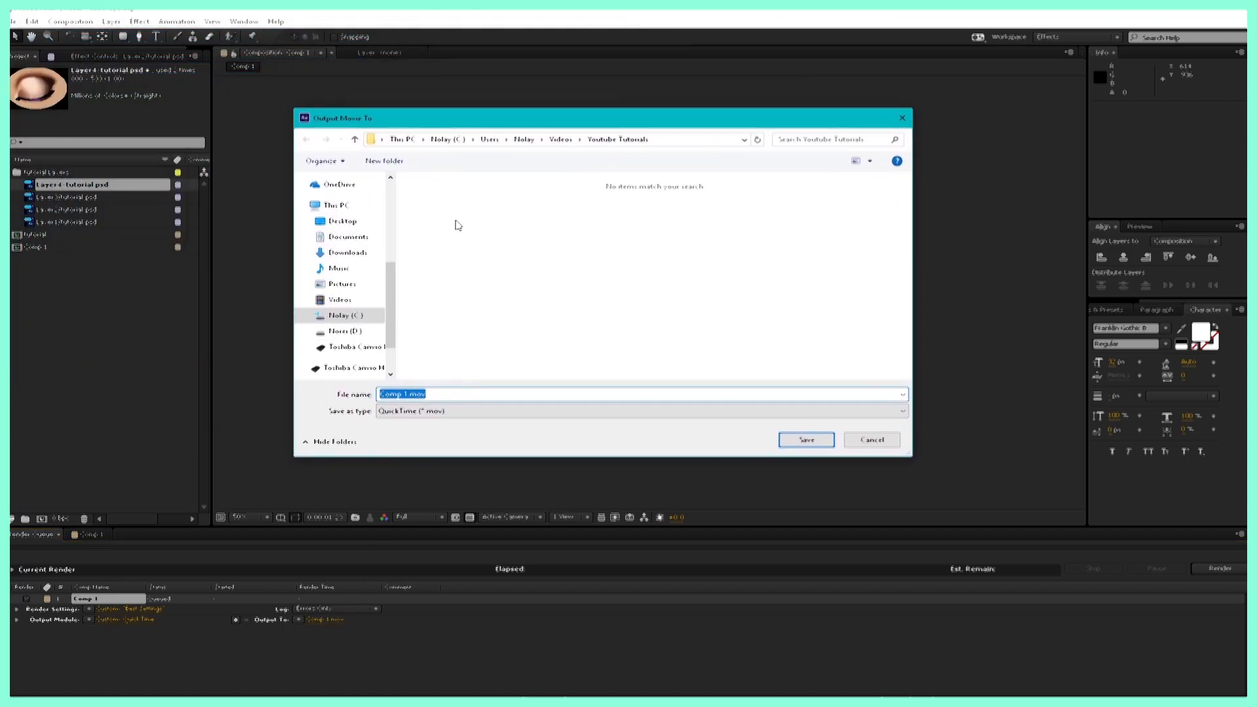
left_click(345, 331)
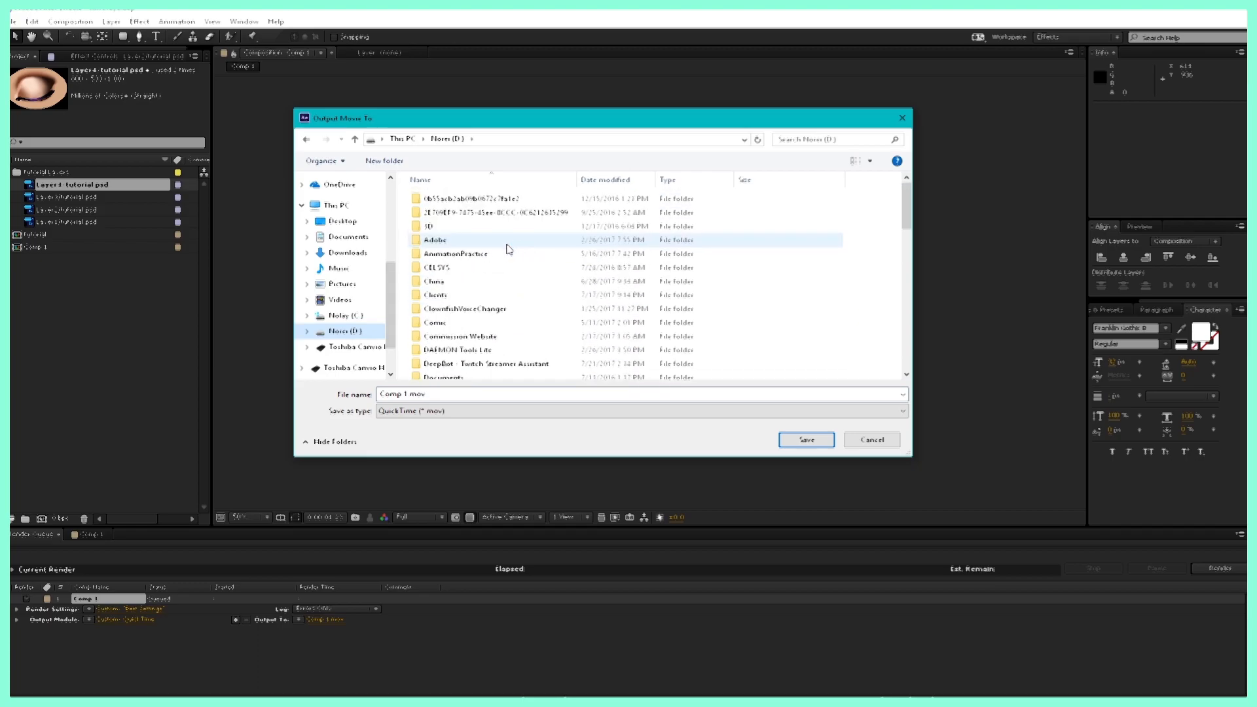
left_click(486, 257)
double_click(486, 257)
left_click(440, 395)
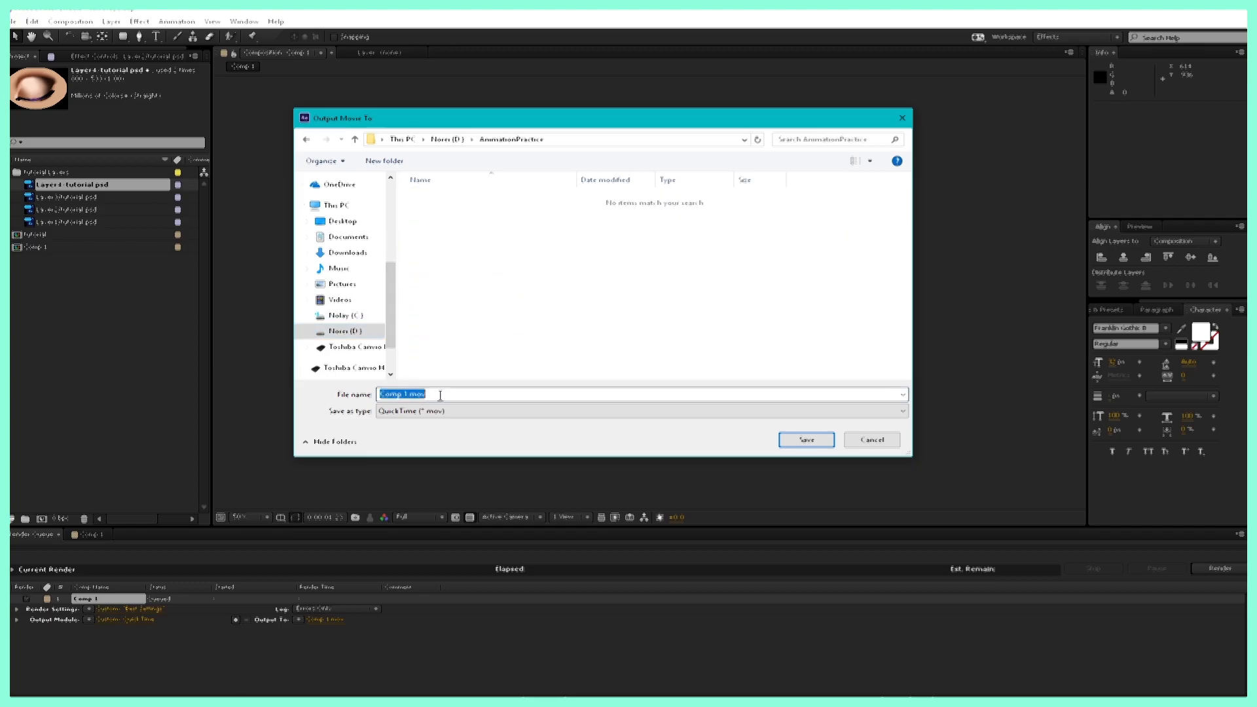
type("Tutorial")
key("Return")
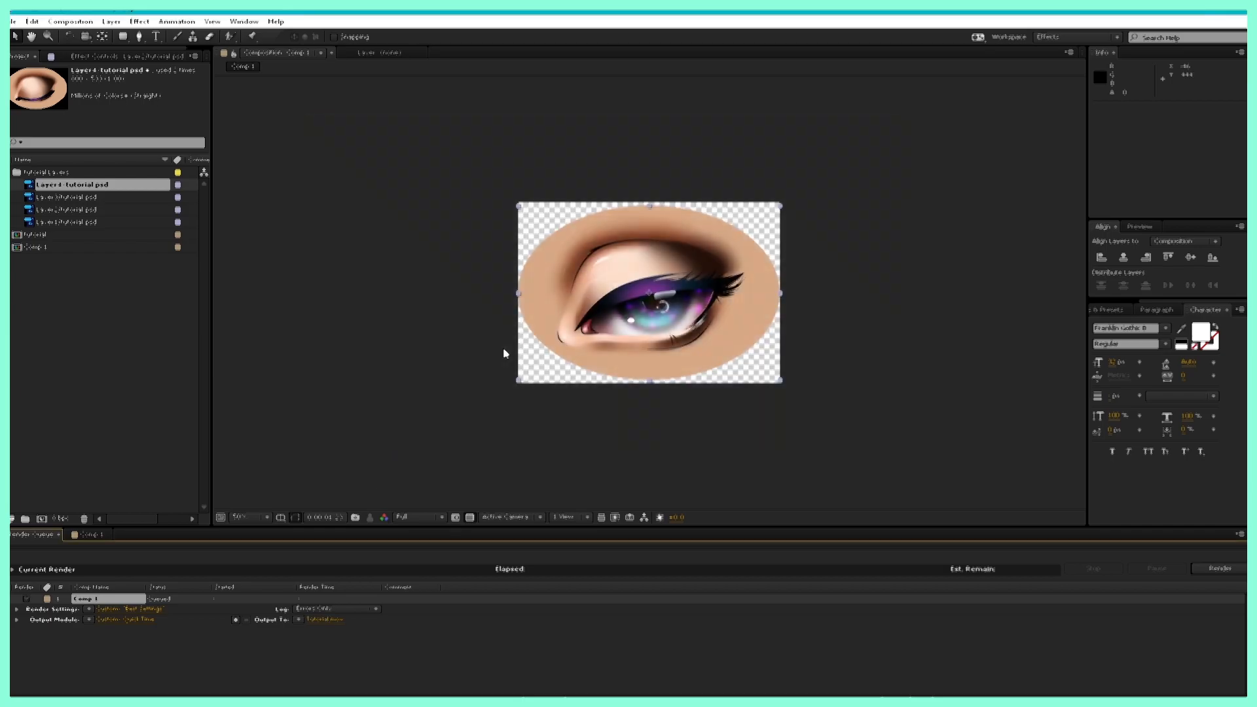
left_click(1215, 571)
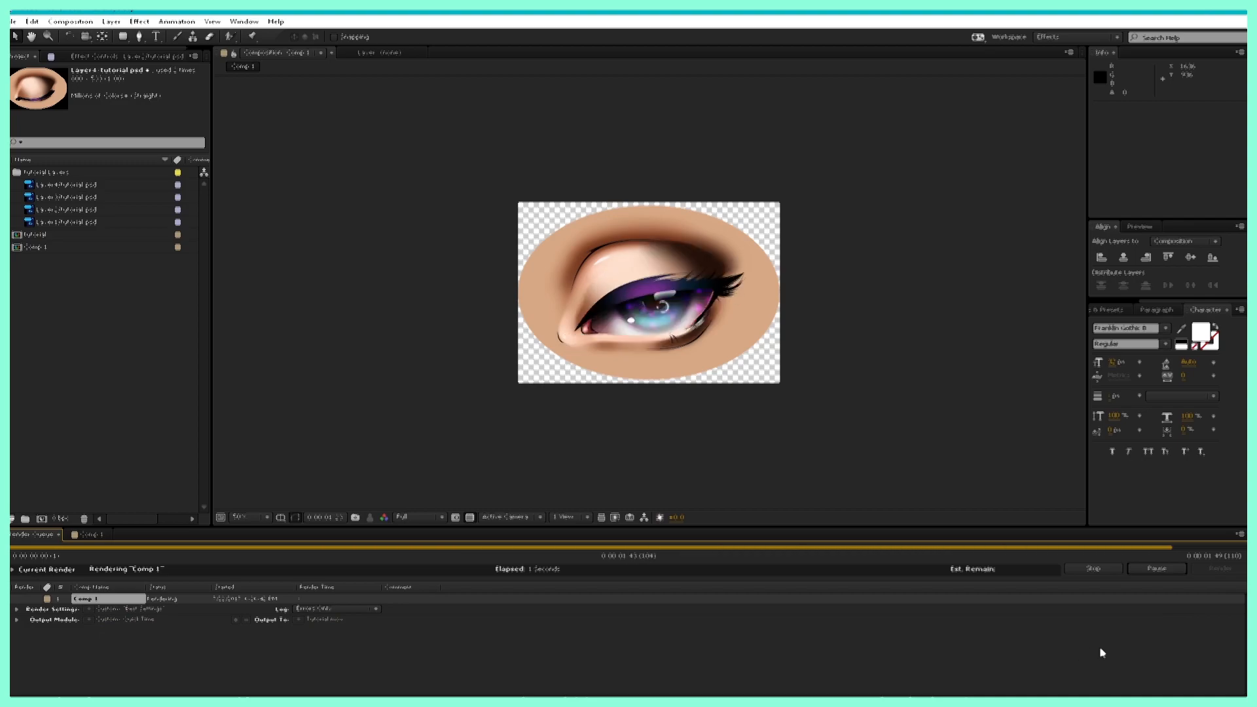